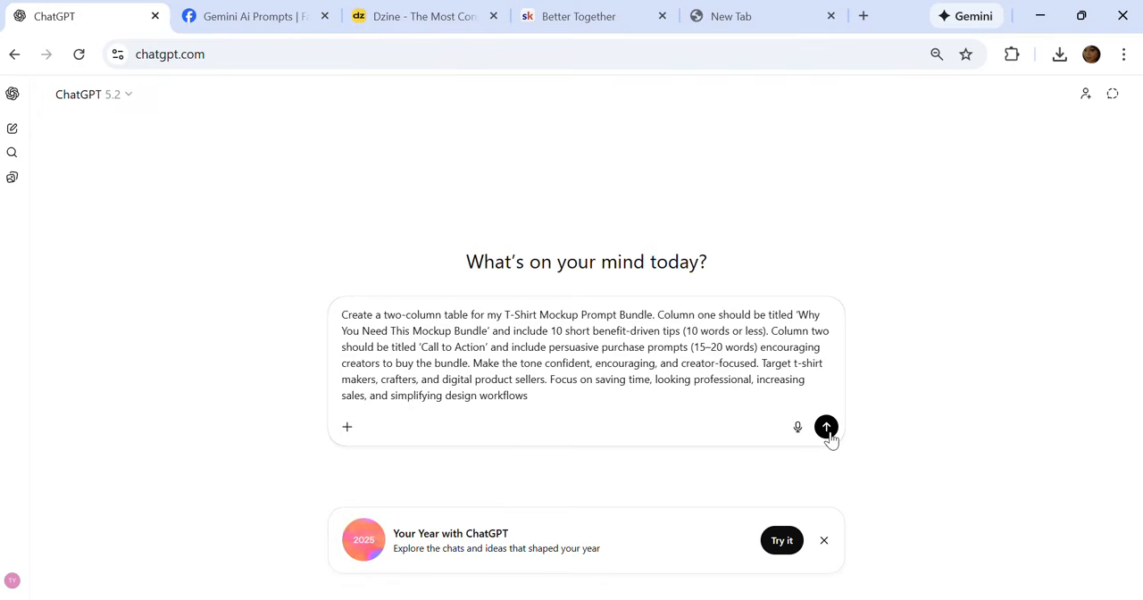
# Step: Submit the prepared prompt for a two-column T-Shirt Mockup Prompt Bundle table and look over the generated table
pyautogui.click(828, 431)
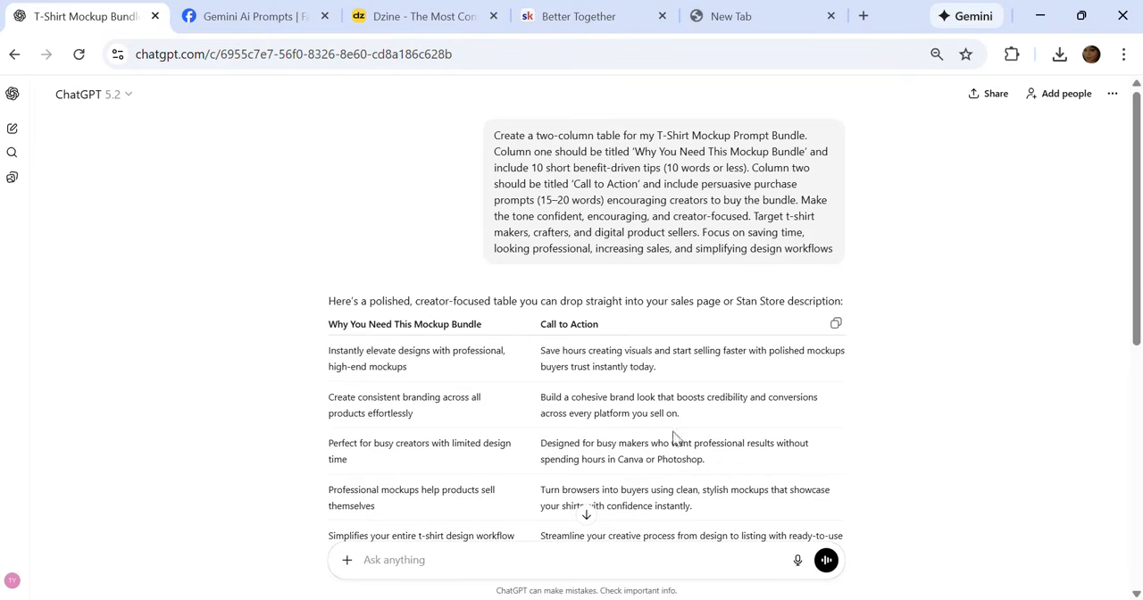
pyautogui.scroll(-5, 670, 427)
pyautogui.scroll(3, 643, 487)
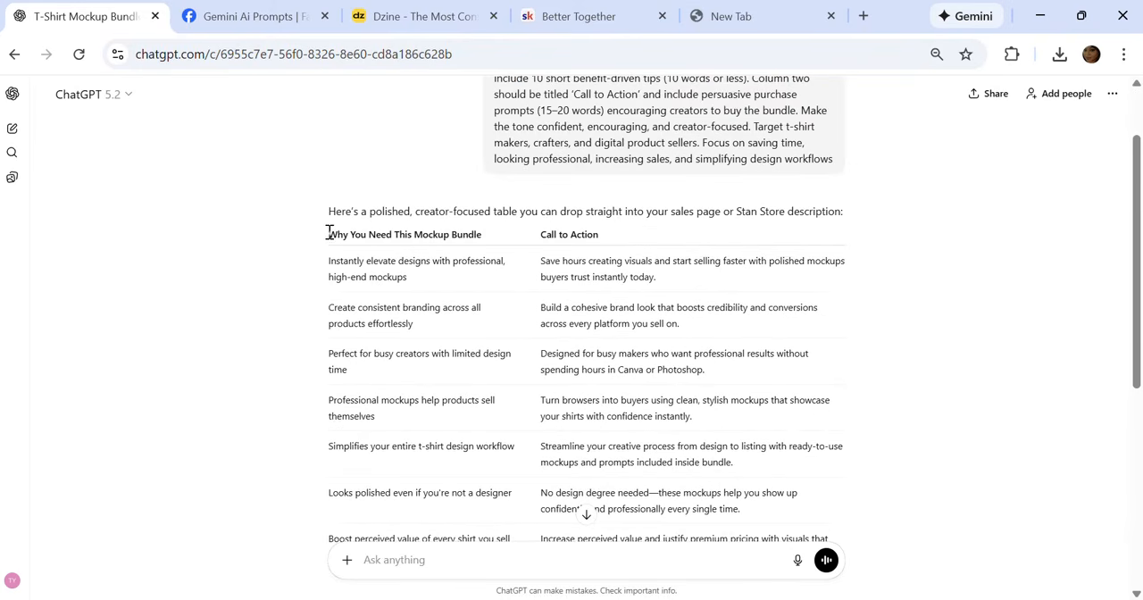
# Step: Copy the whole generated table, from the "Why You Need This Mockup Bundle" header through the final call to action
pyautogui.moveTo(329, 234); pyautogui.dragTo(740, 528)
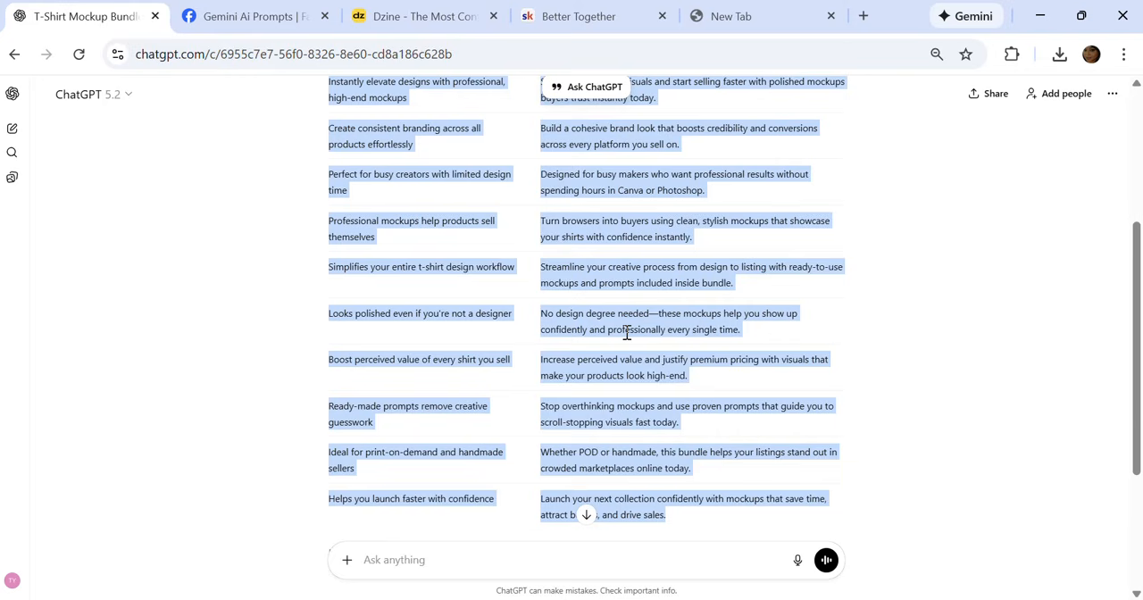
pyautogui.rightClick(630, 284)
pyautogui.click(661, 304)
pyautogui.rightClick(640, 329)
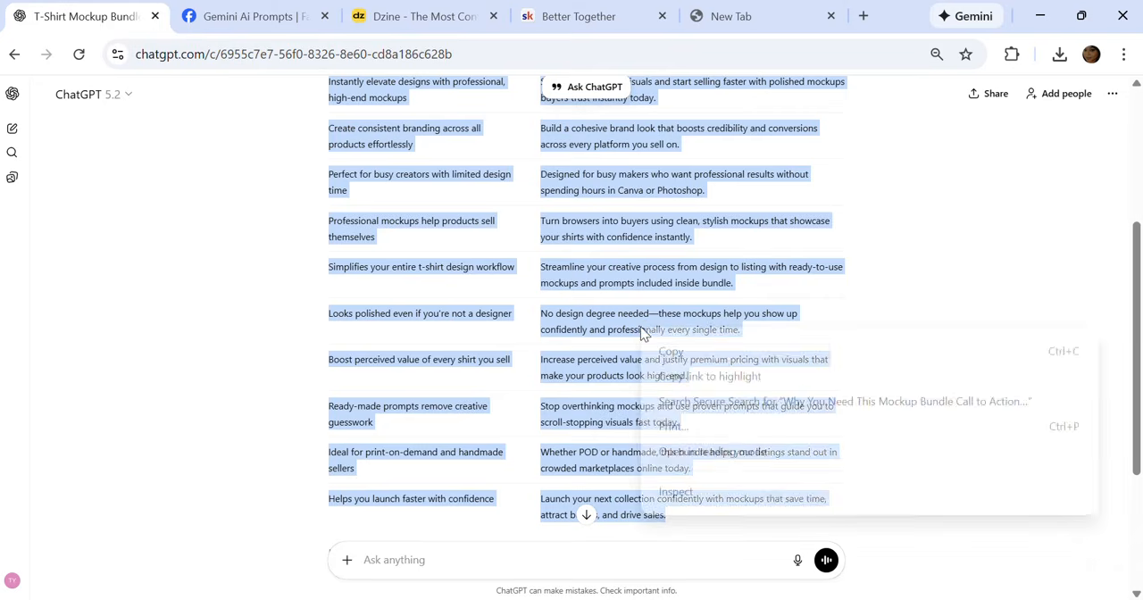
pyautogui.click(667, 352)
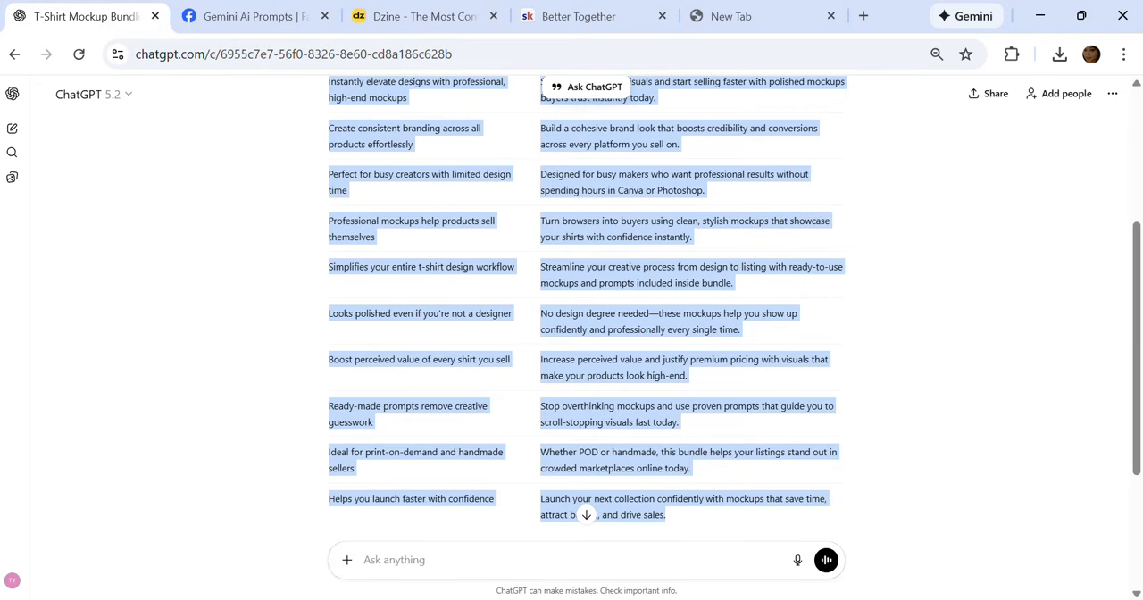
# Step: Launch Excel and create a blank workbook in a maximized window
pyautogui.press('super+s')
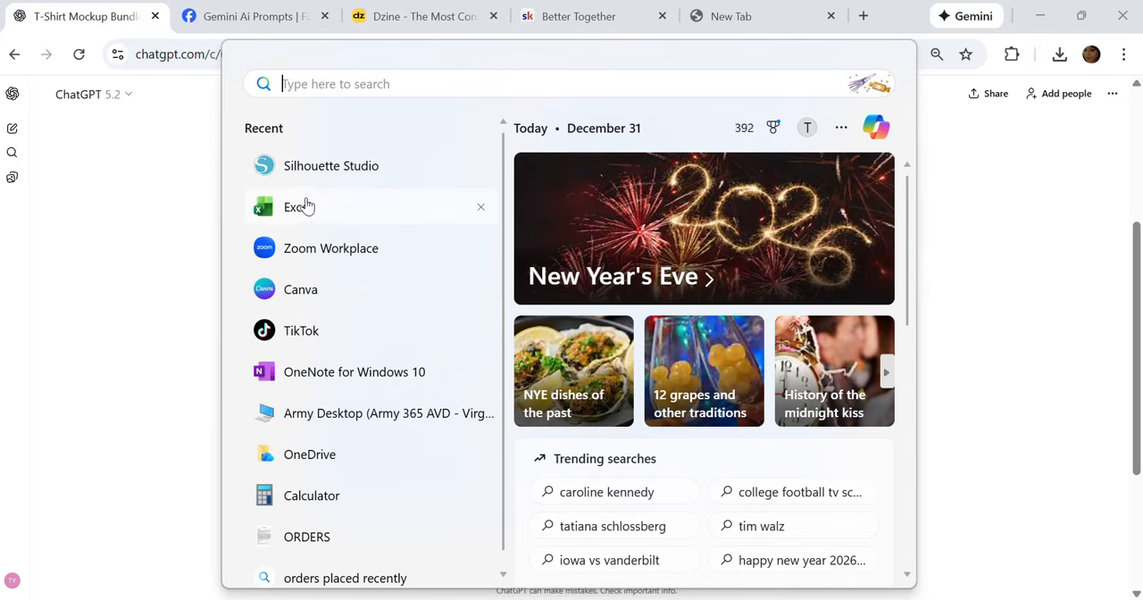
pyautogui.click(308, 207)
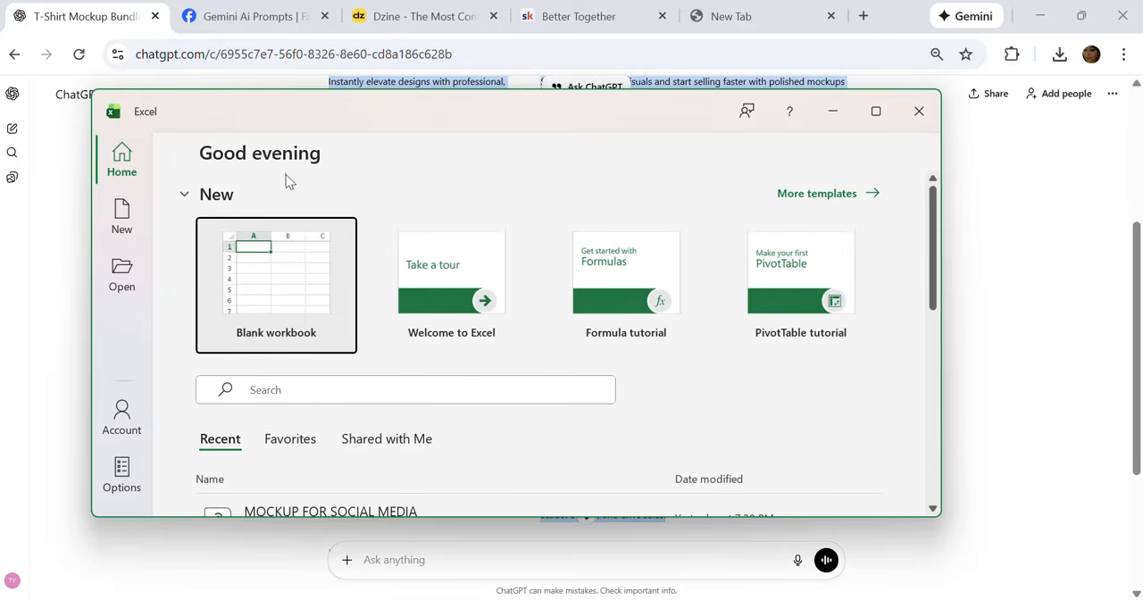
pyautogui.click(276, 277)
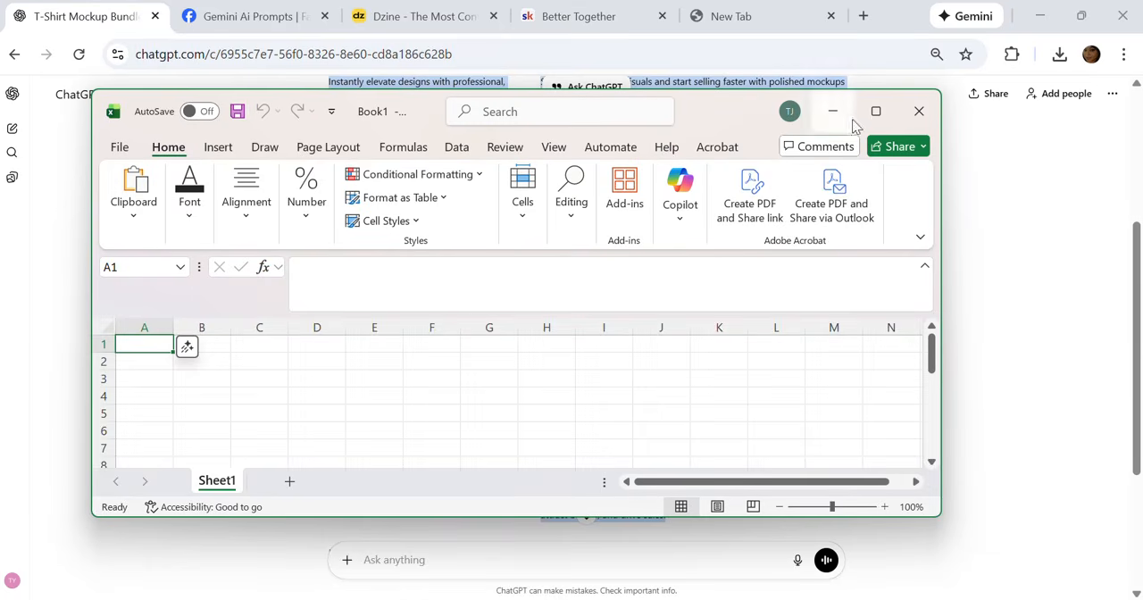
pyautogui.click(877, 110)
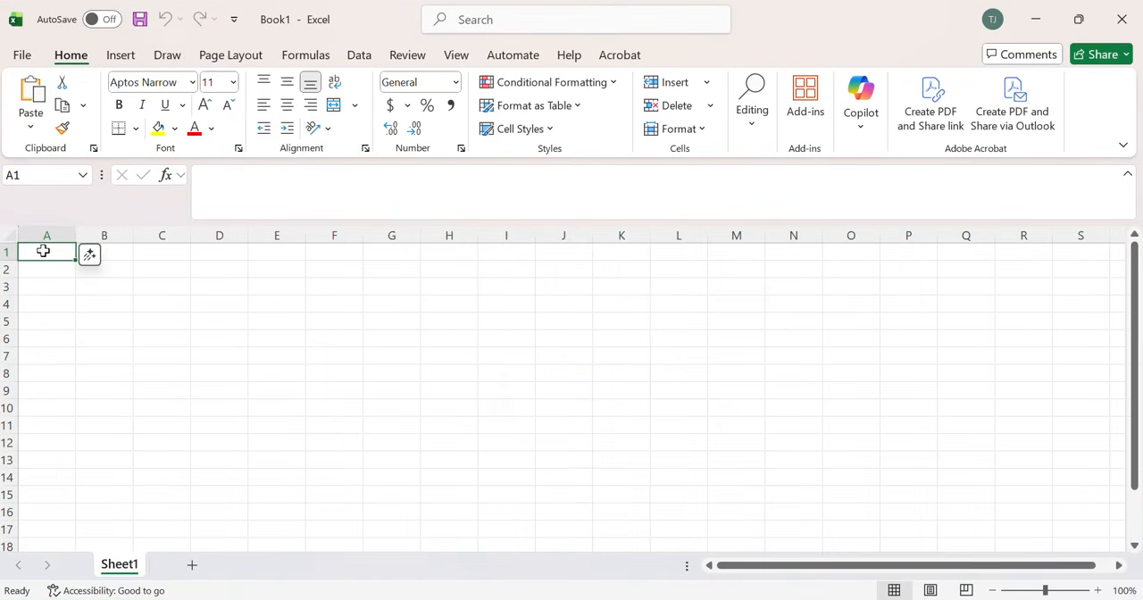
# Step: Paste the copied mockup bundle table into Sheet1 starting at cell A1
pyautogui.rightClick(43, 251)
pyautogui.click(85, 190)
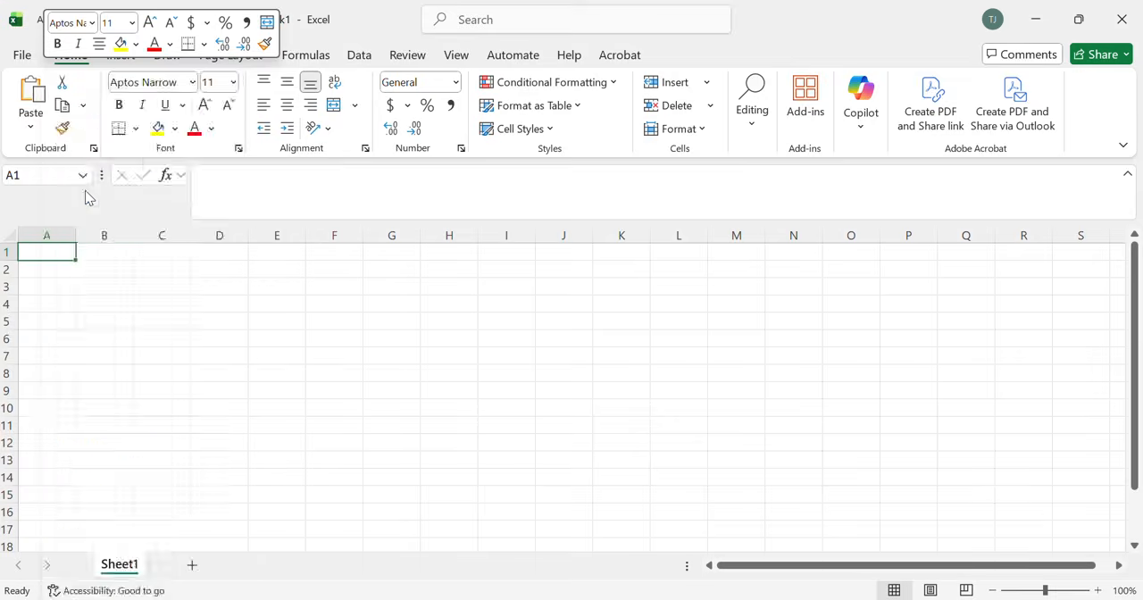
pyautogui.moveTo(85, 237); pyautogui.dragTo(707, 253)
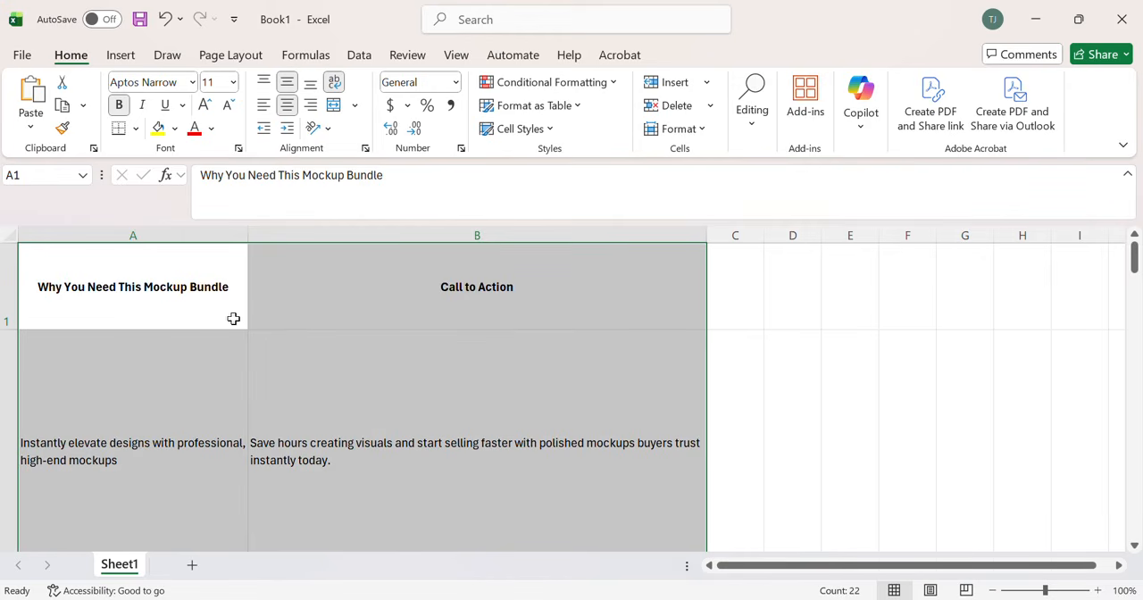
pyautogui.click(851, 338)
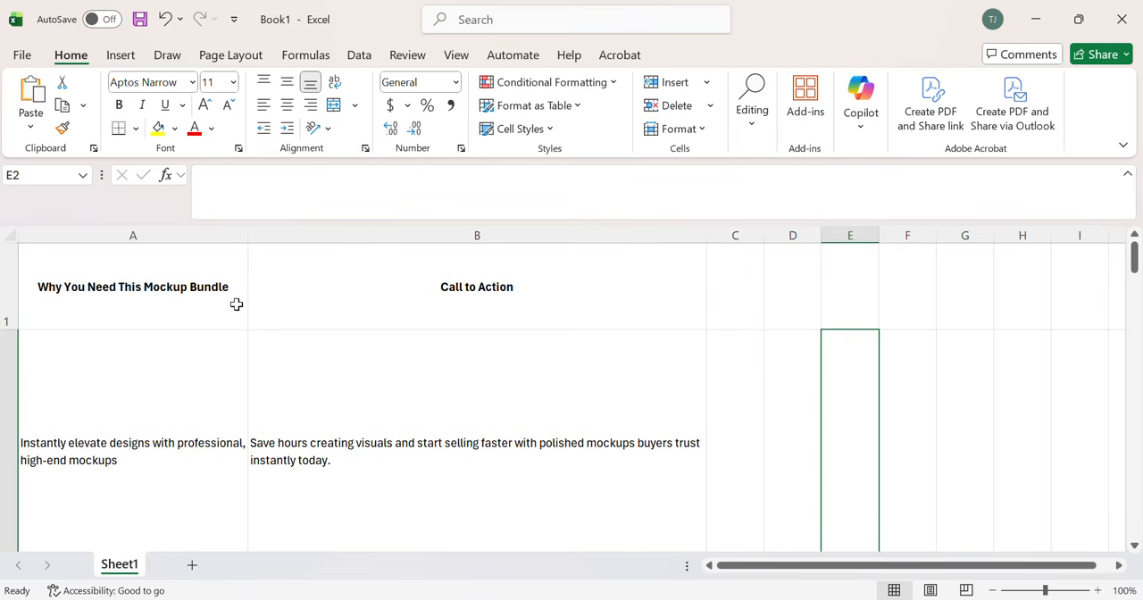
pyautogui.click(153, 265)
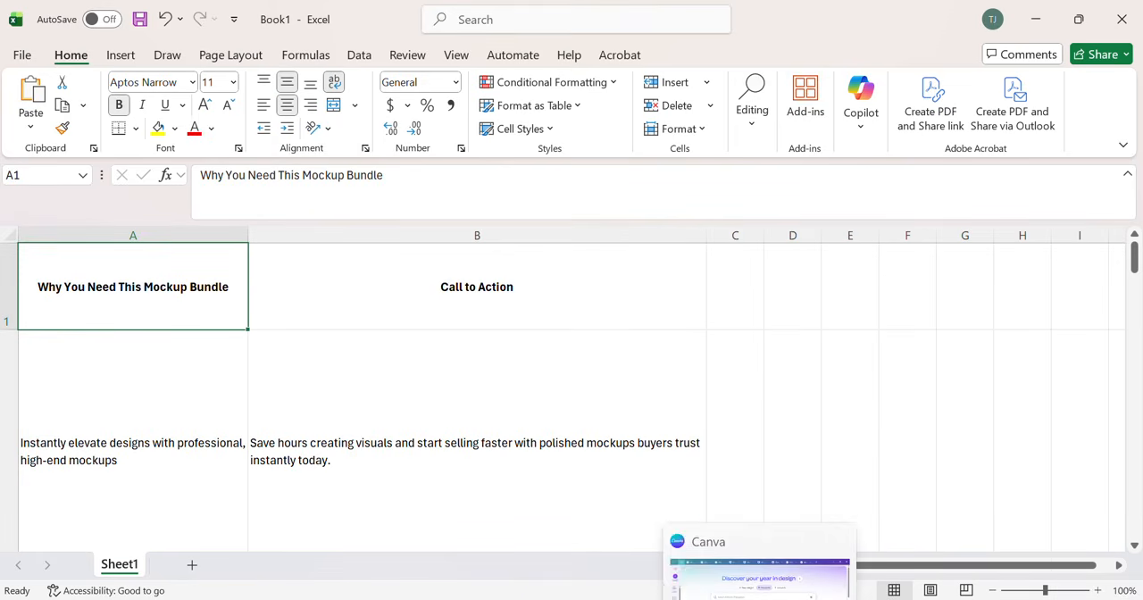
# Step: Switch to Canva and create a blank Facebook Post design from the social media formats
pyautogui.click(760, 599)
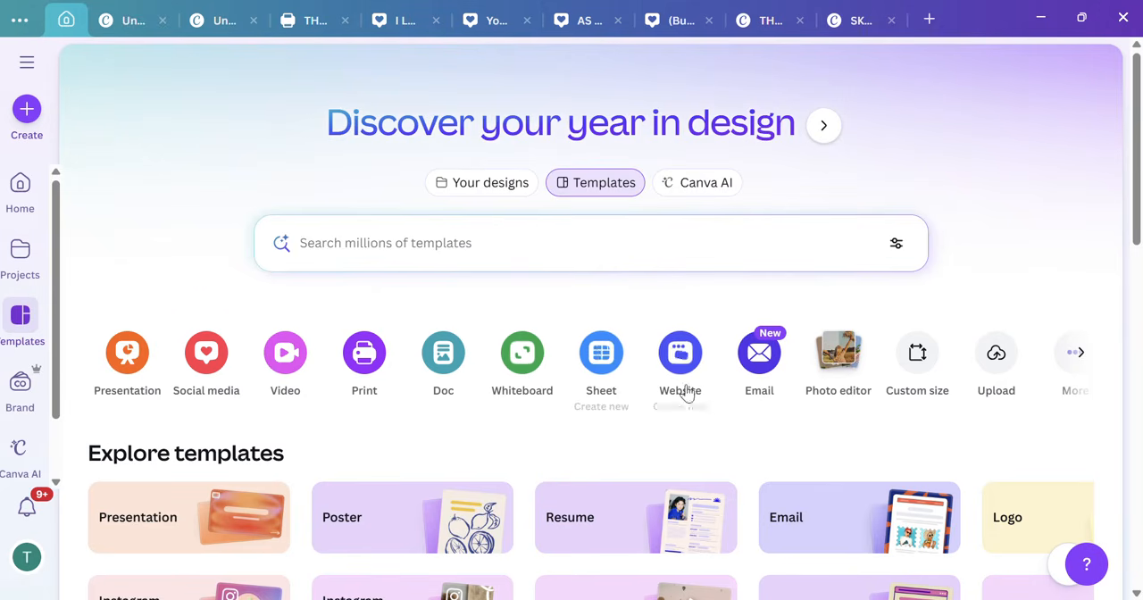
pyautogui.click(206, 357)
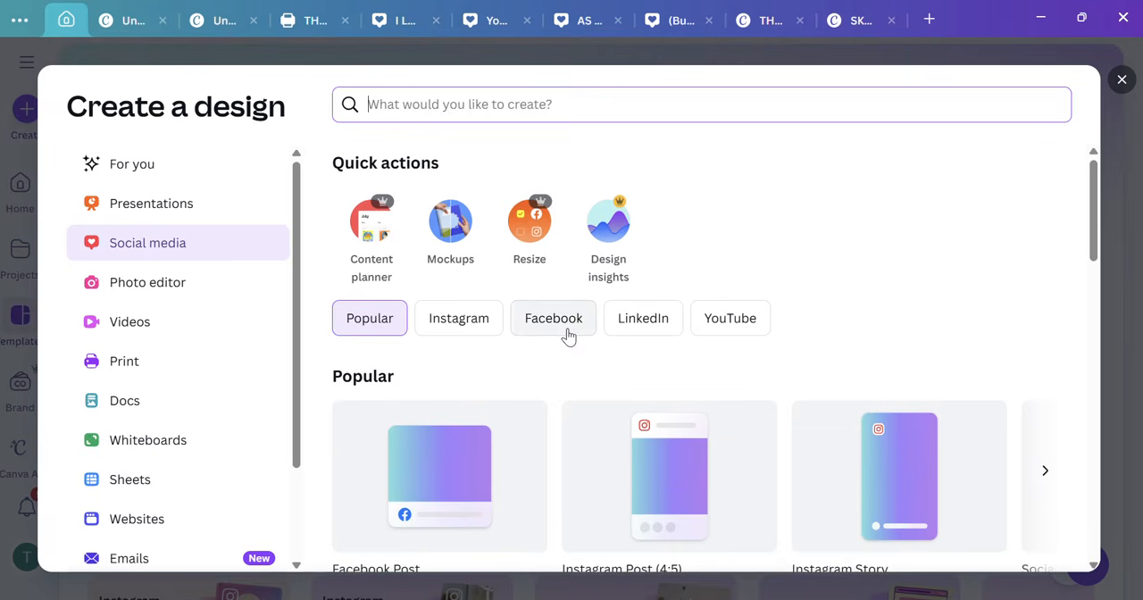
pyautogui.scroll(-1, 568, 336)
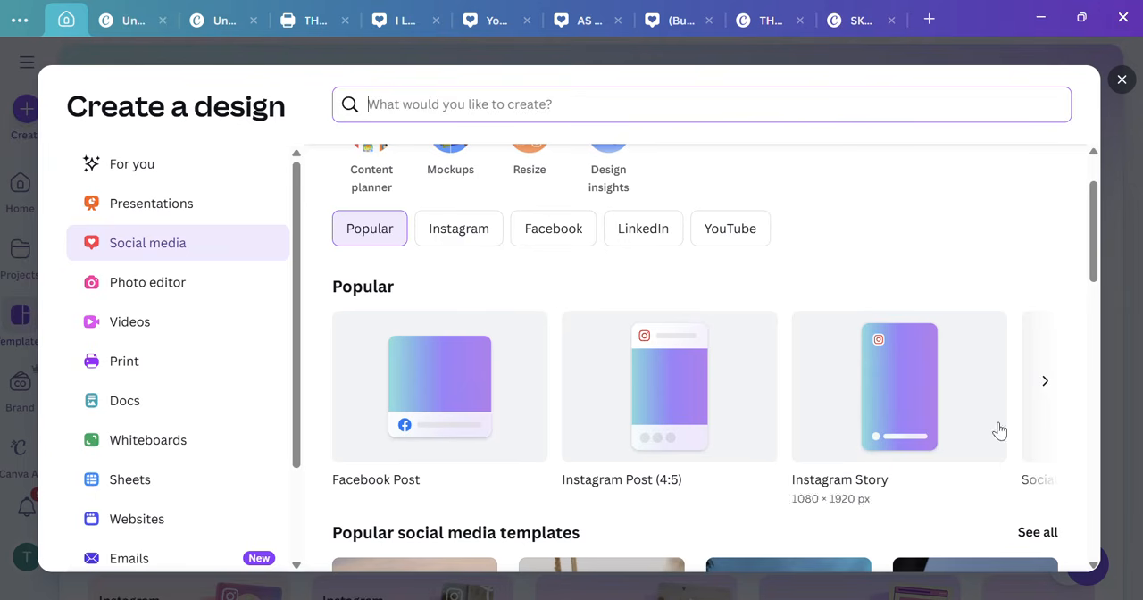
pyautogui.click(438, 405)
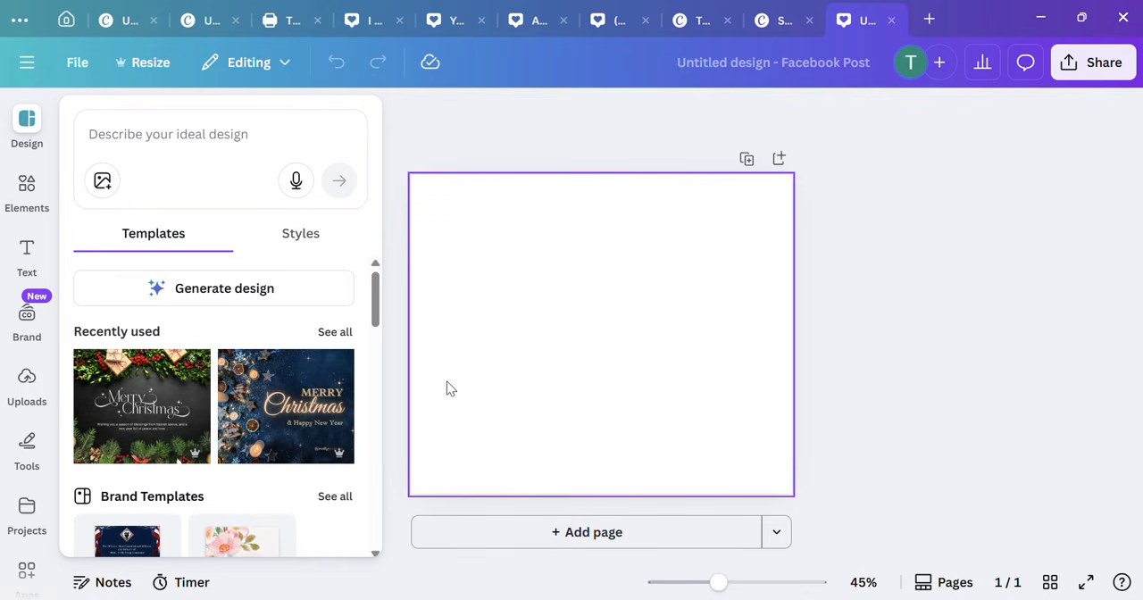
# Step: Search the elements for "RED BLUR" and add the white-to-dark-red rectangular gradient graphic to the page
pyautogui.click(45, 202)
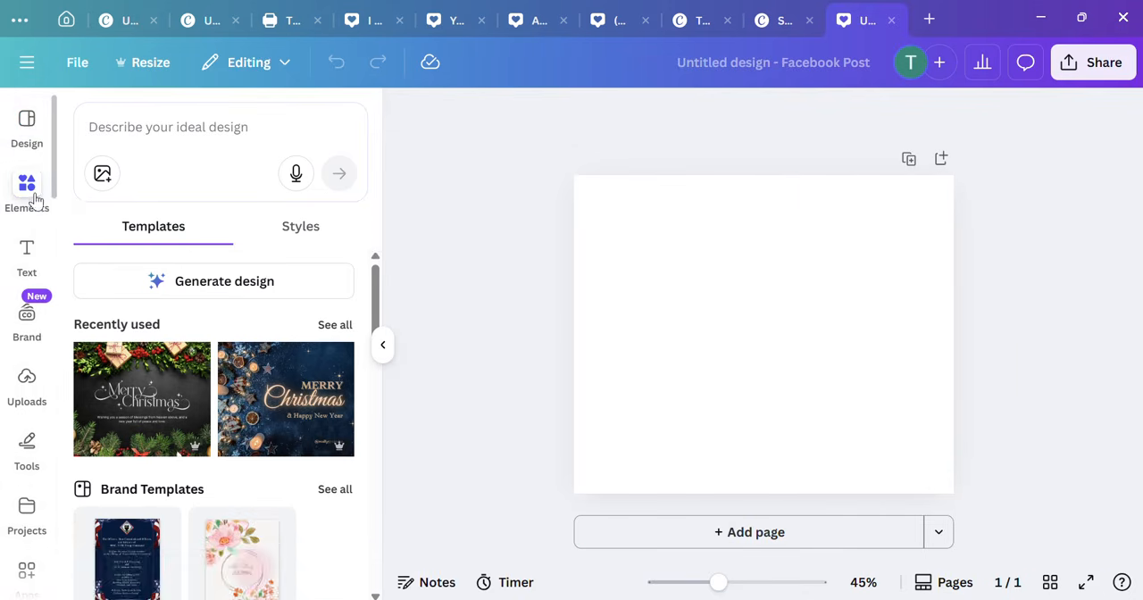
pyautogui.write('b')
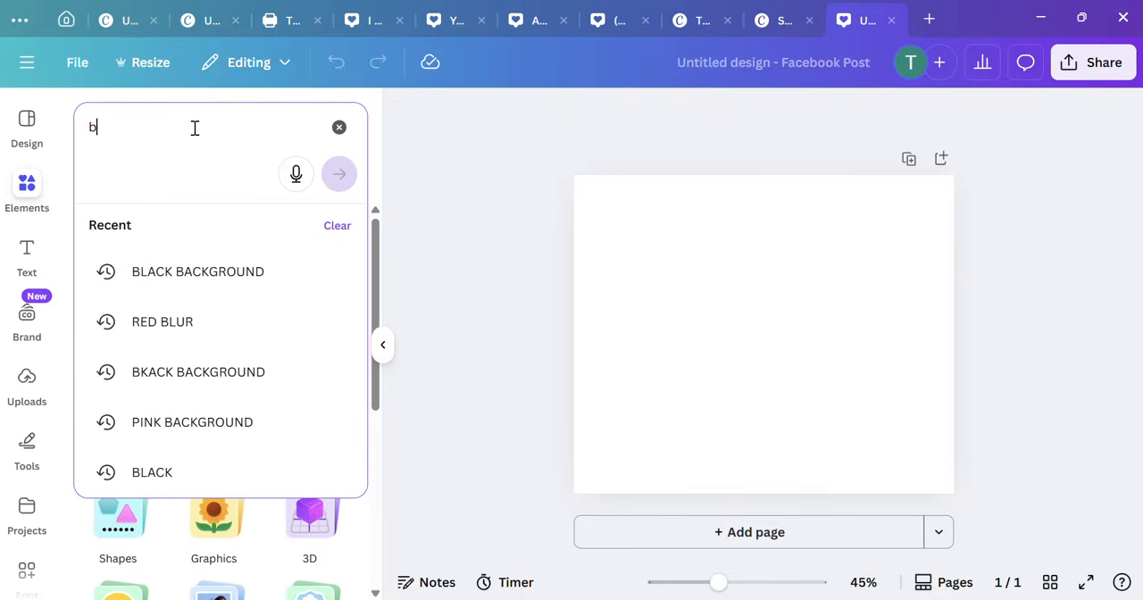
pyautogui.write('lack b')
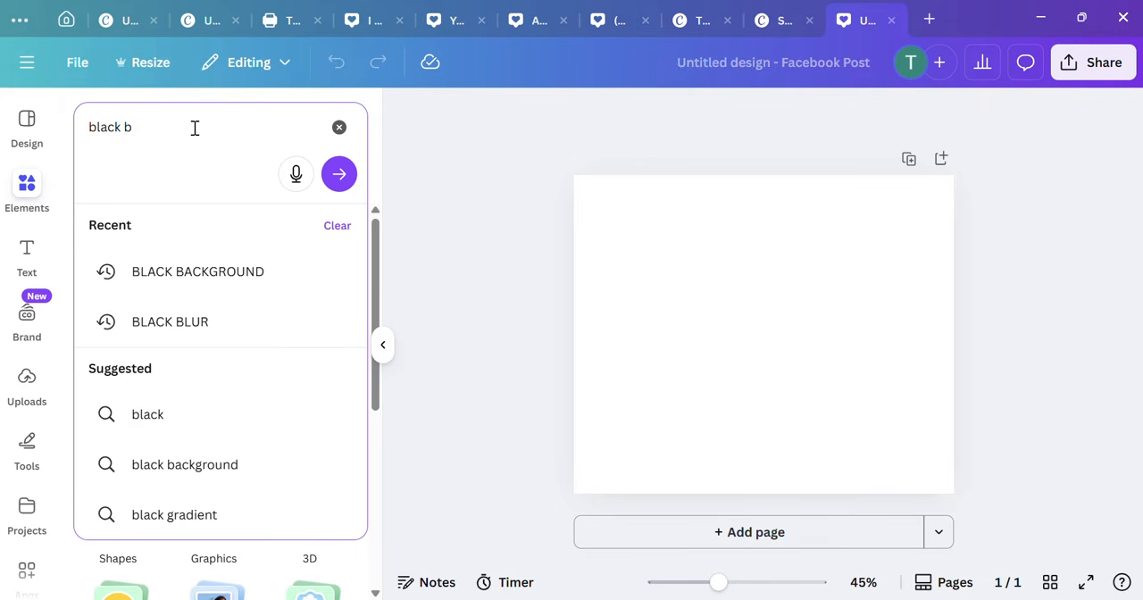
pyautogui.moveTo(173, 138); pyautogui.dragTo(63, 132)
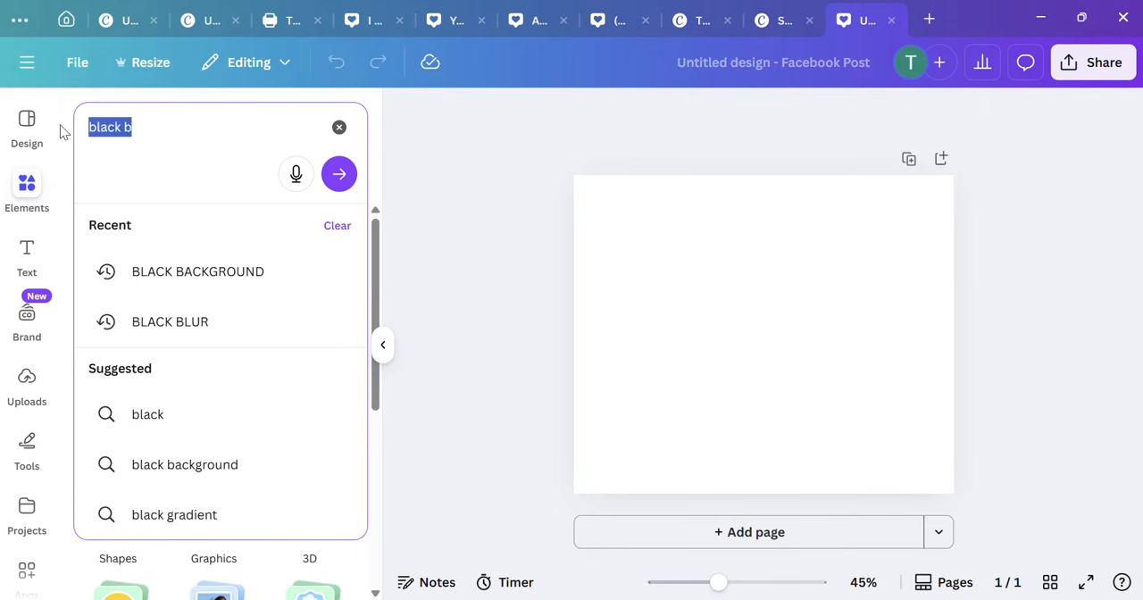
pyautogui.write('red')
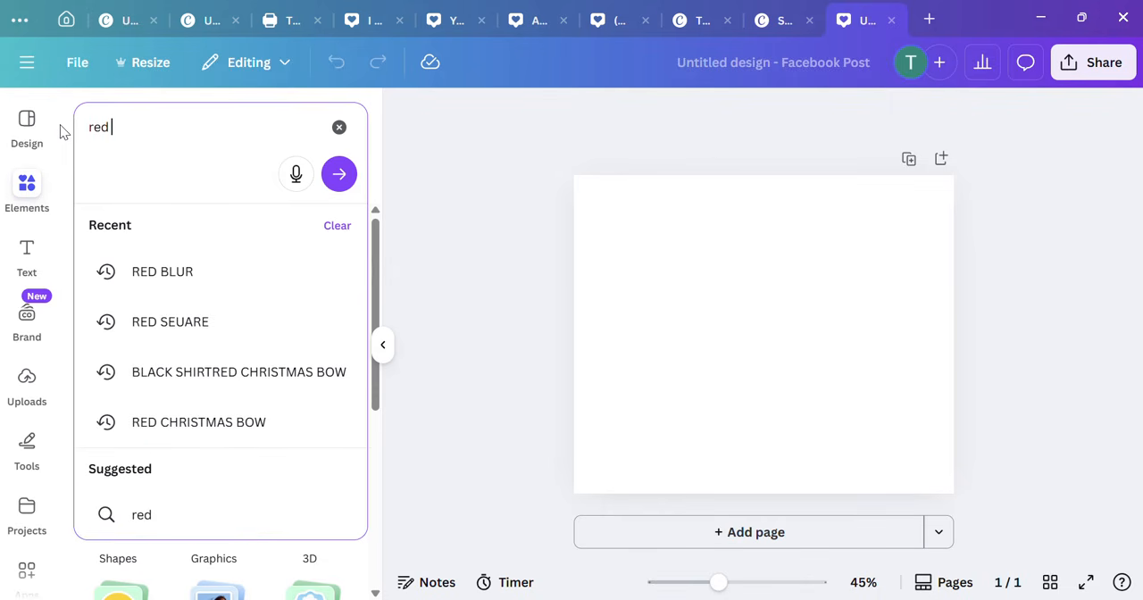
pyautogui.click(209, 278)
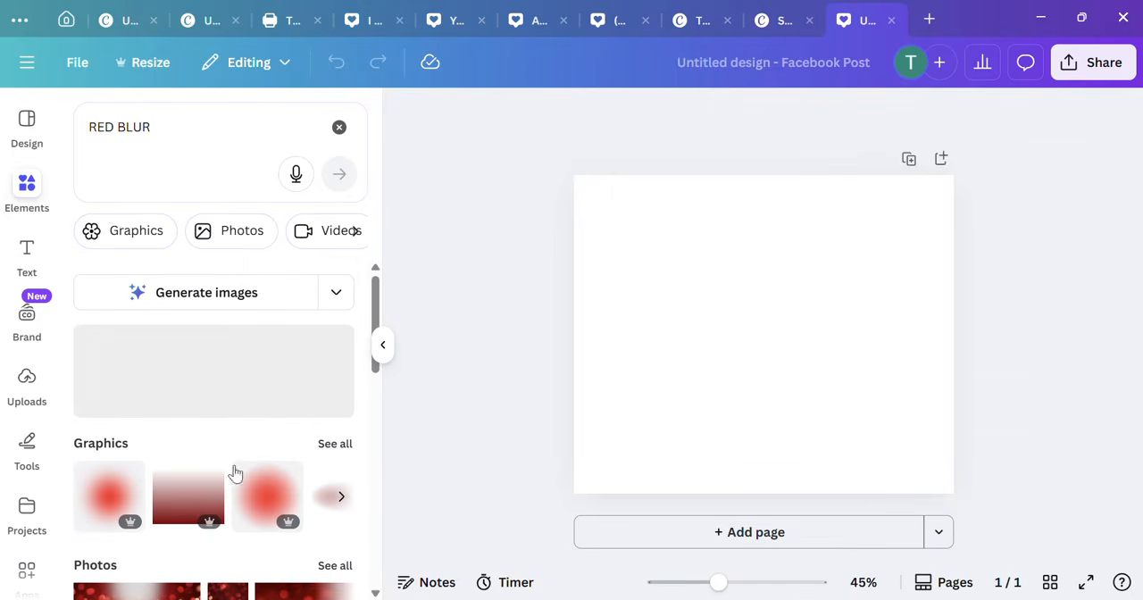
pyautogui.click(203, 504)
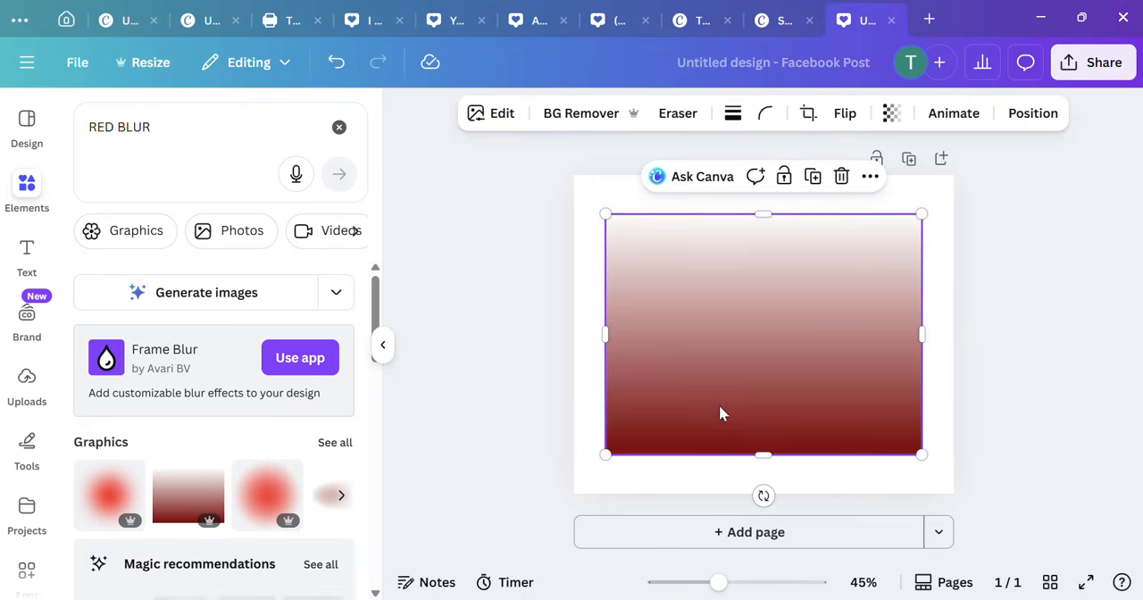
# Step: Enlarge the red gradient to span the page's full width and shift it down past the page's lower edge
pyautogui.moveTo(721, 412); pyautogui.dragTo(687, 460)
pyautogui.click(898, 276)
pyautogui.click(857, 329)
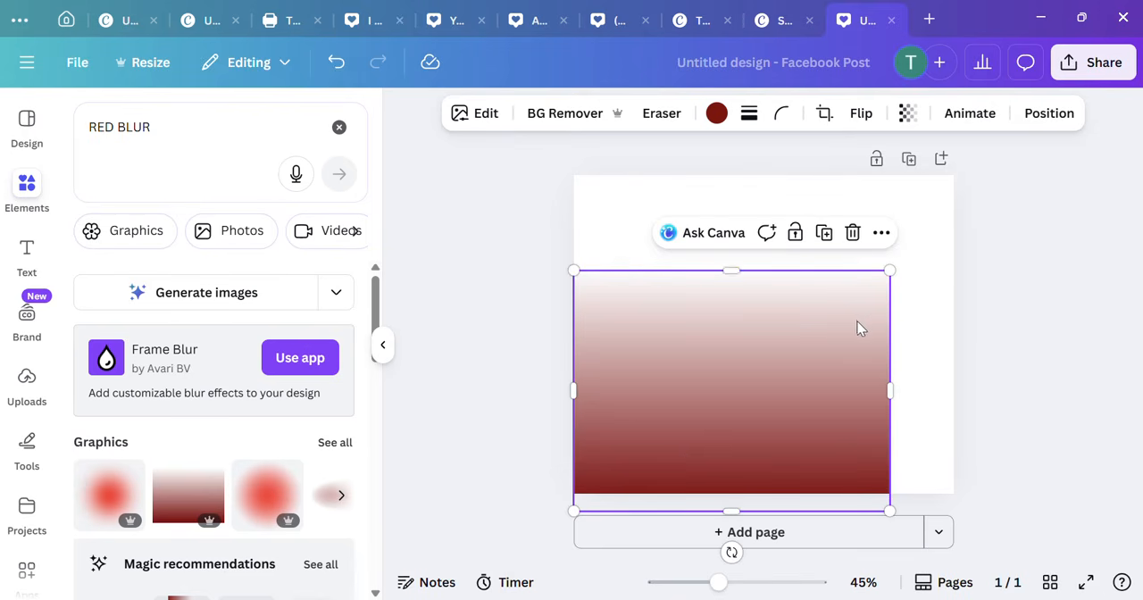
pyautogui.moveTo(890, 269); pyautogui.dragTo(1016, 258)
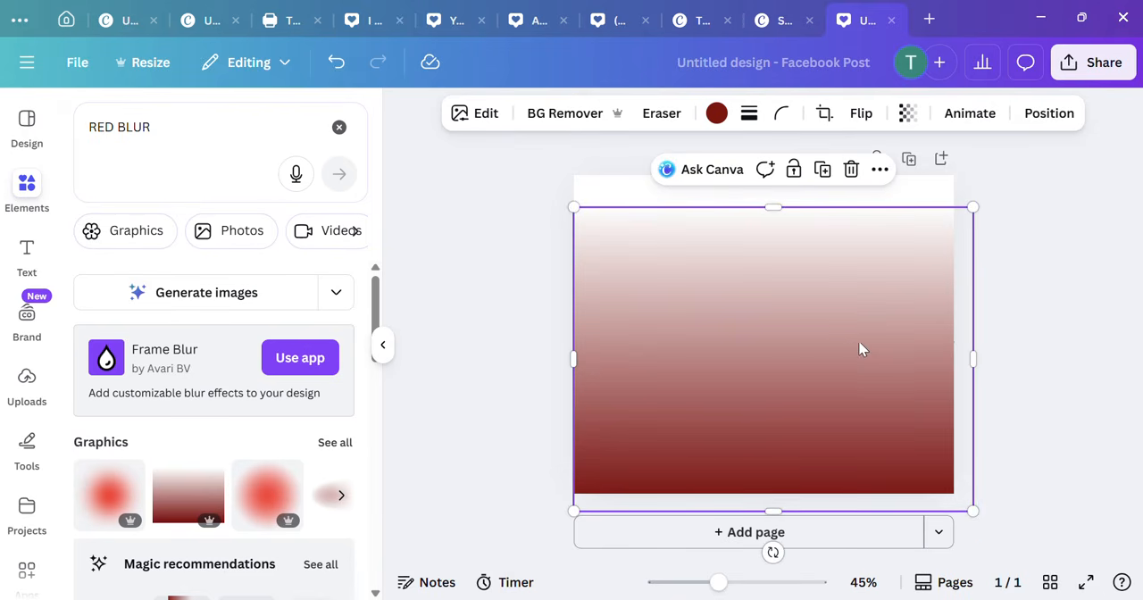
pyautogui.moveTo(860, 348)
pyautogui.mouseDown()
pyautogui.moveTo(855, 419)
pyautogui.moveTo(842, 357)
pyautogui.mouseUp()
pyautogui.moveTo(762, 224)
pyautogui.mouseDown()
pyautogui.moveTo(764, 356)
pyautogui.moveTo(760, 206)
pyautogui.mouseUp()
pyautogui.click(916, 281)
pyautogui.click(783, 366)
pyautogui.moveTo(769, 308); pyautogui.dragTo(772, 350)
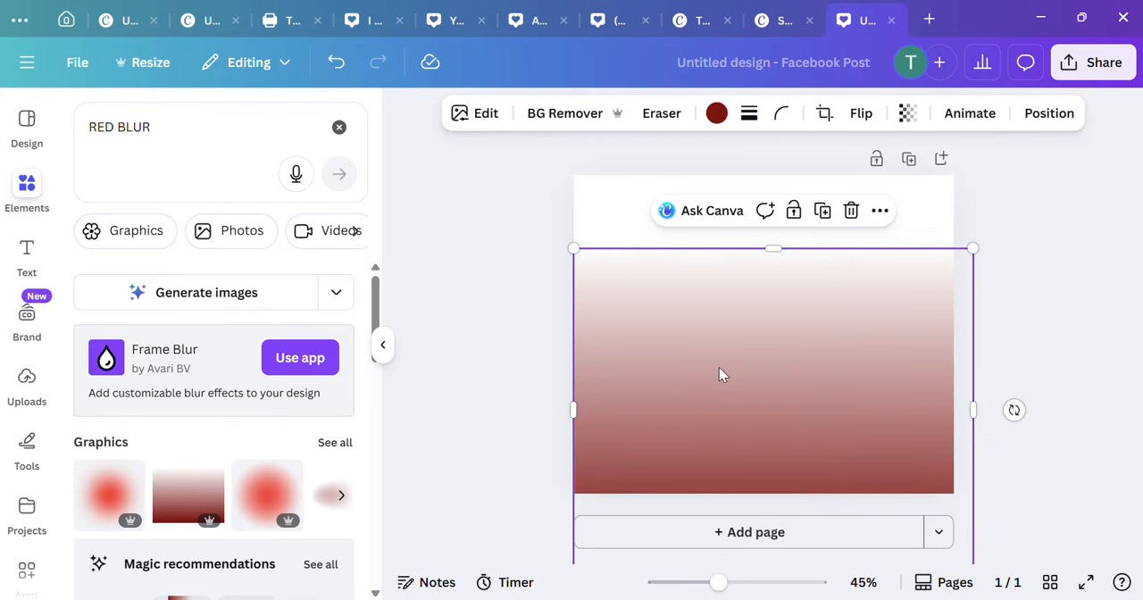
pyautogui.click(716, 114)
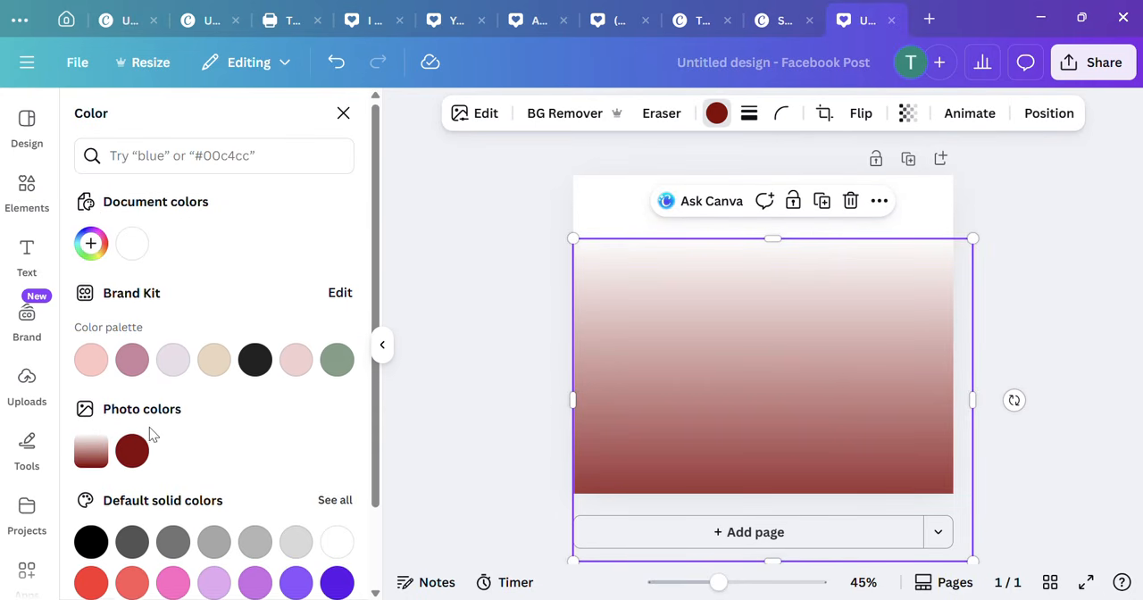
pyautogui.scroll(-1, 149, 427)
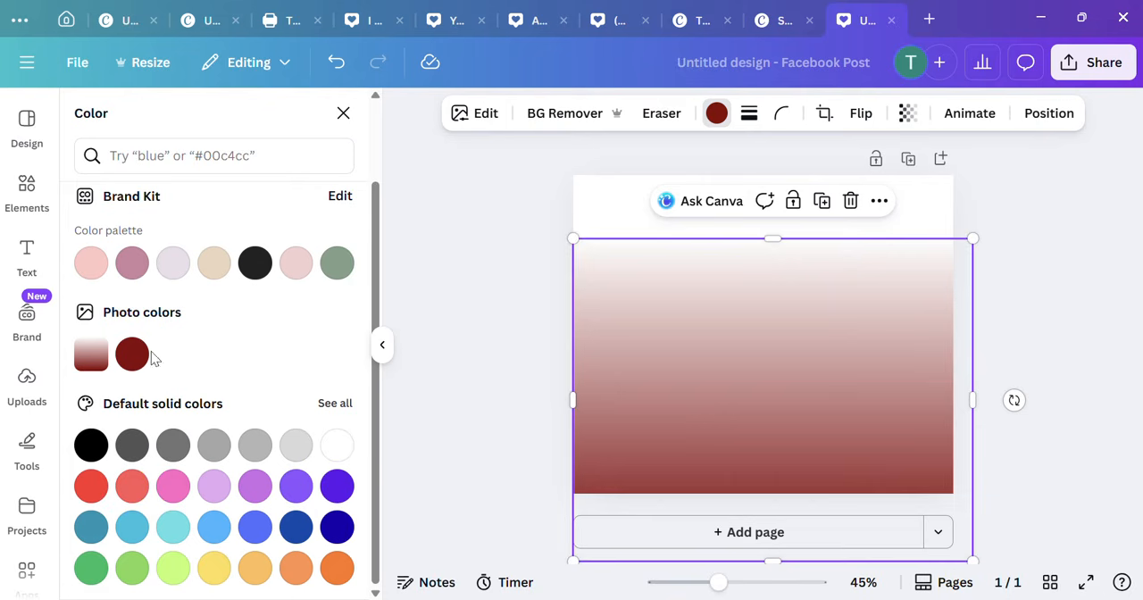
pyautogui.click(469, 257)
# Step: Search the elements for "frame" and show all results in the Frames category
pyautogui.click(33, 191)
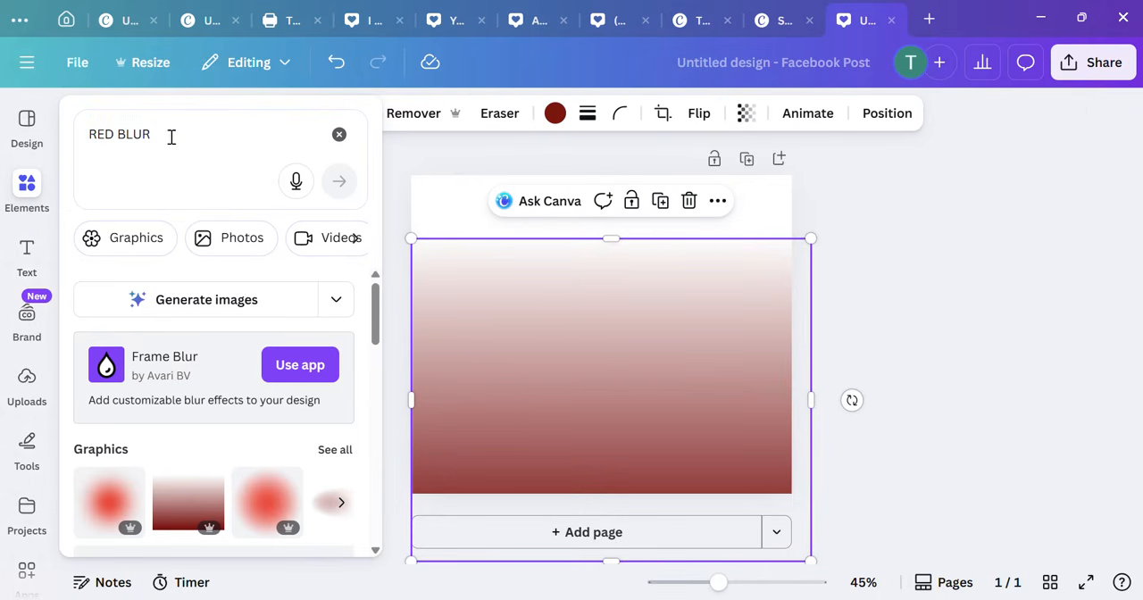
pyautogui.moveTo(172, 137); pyautogui.dragTo(81, 145)
pyautogui.write('f')
pyautogui.write('rame')
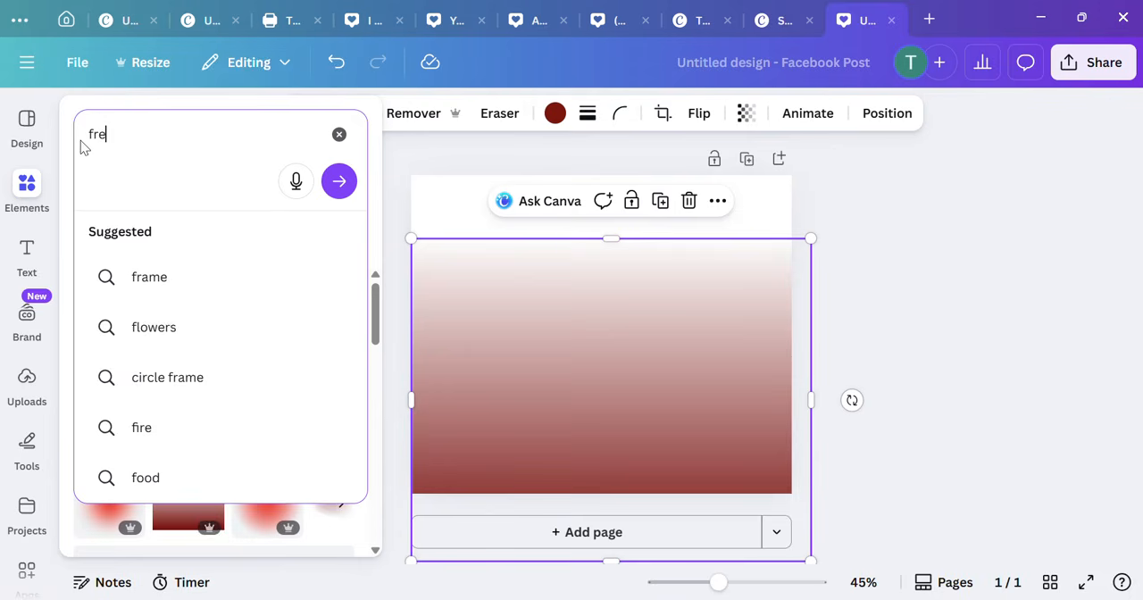
pyautogui.press('Return')
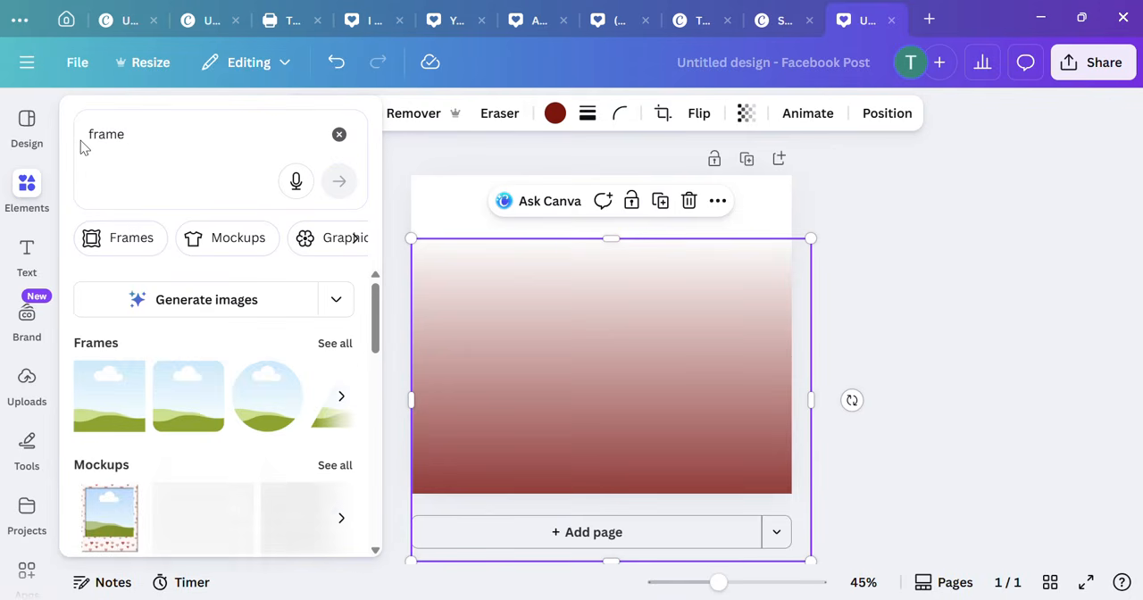
pyautogui.click(335, 345)
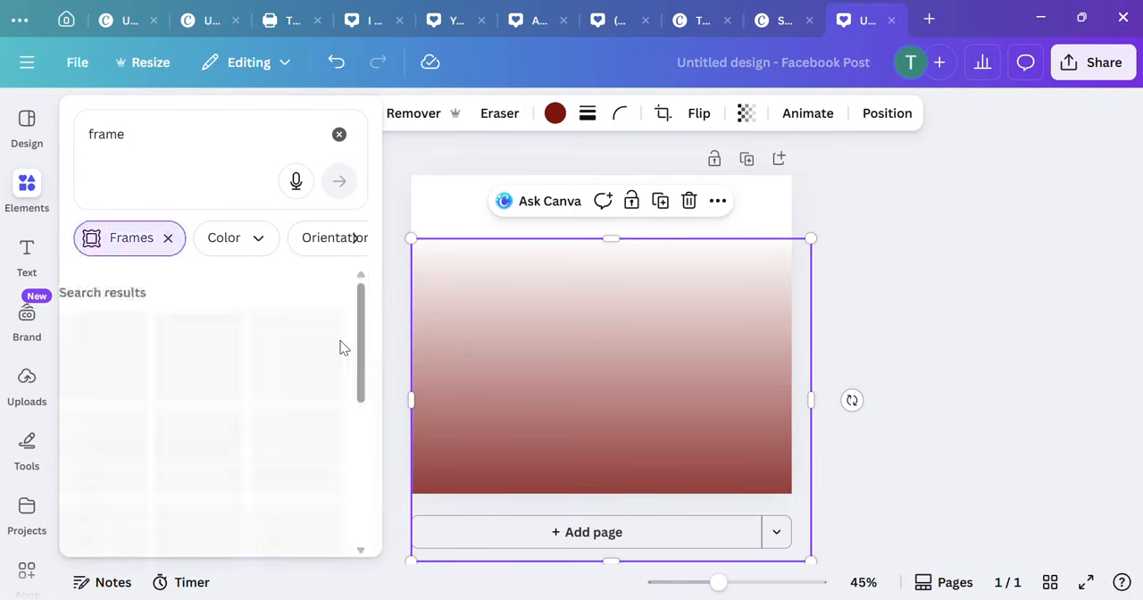
# Step: Find a plain portrait rectangular frame among the frame results and add it to the page
pyautogui.scroll(-3, 265, 370)
pyautogui.scroll(-5, 264, 376)
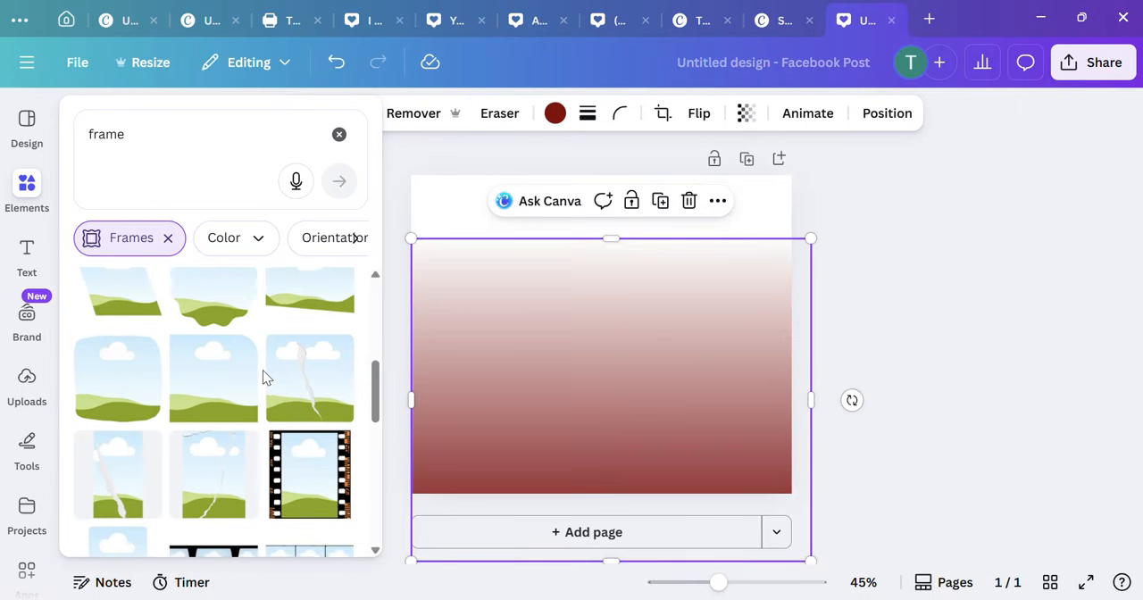
pyautogui.scroll(-3, 262, 370)
pyautogui.scroll(-5, 263, 379)
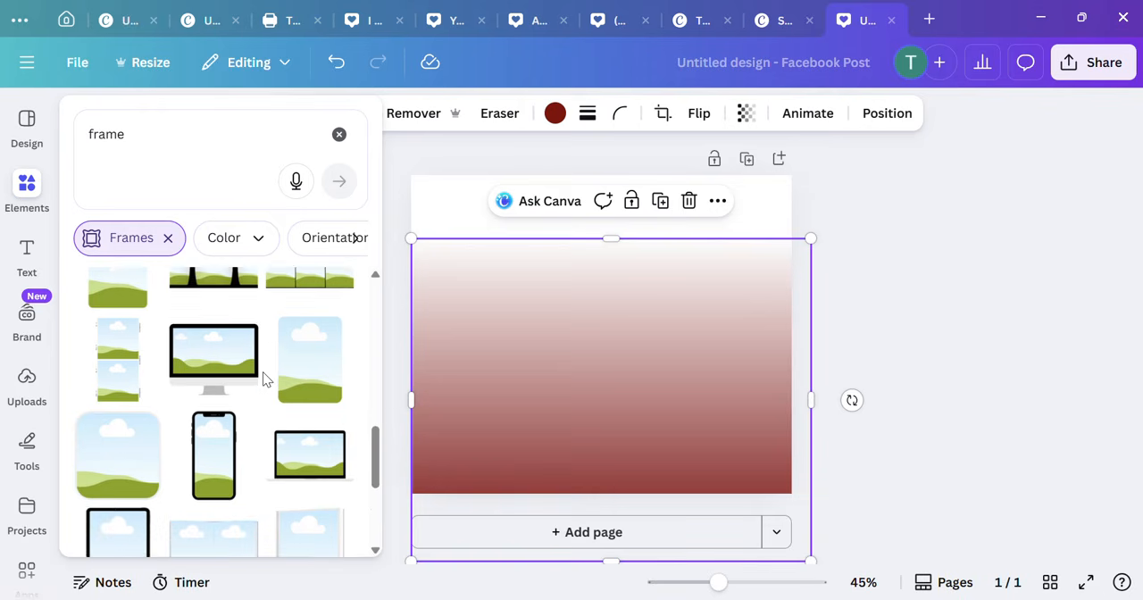
pyautogui.scroll(-5, 257, 384)
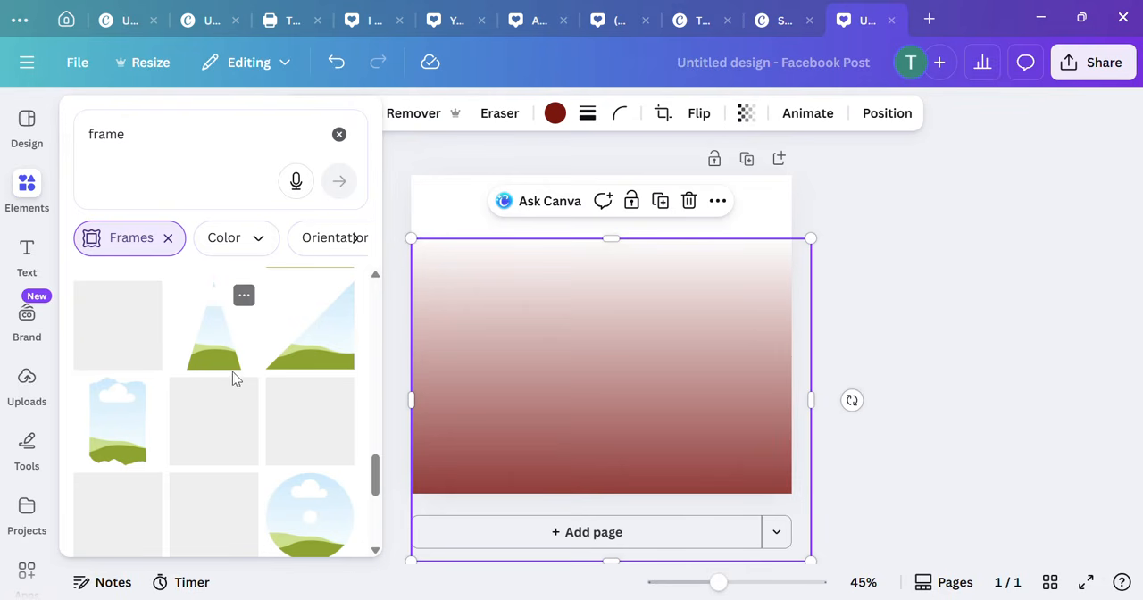
pyautogui.scroll(-5, 232, 376)
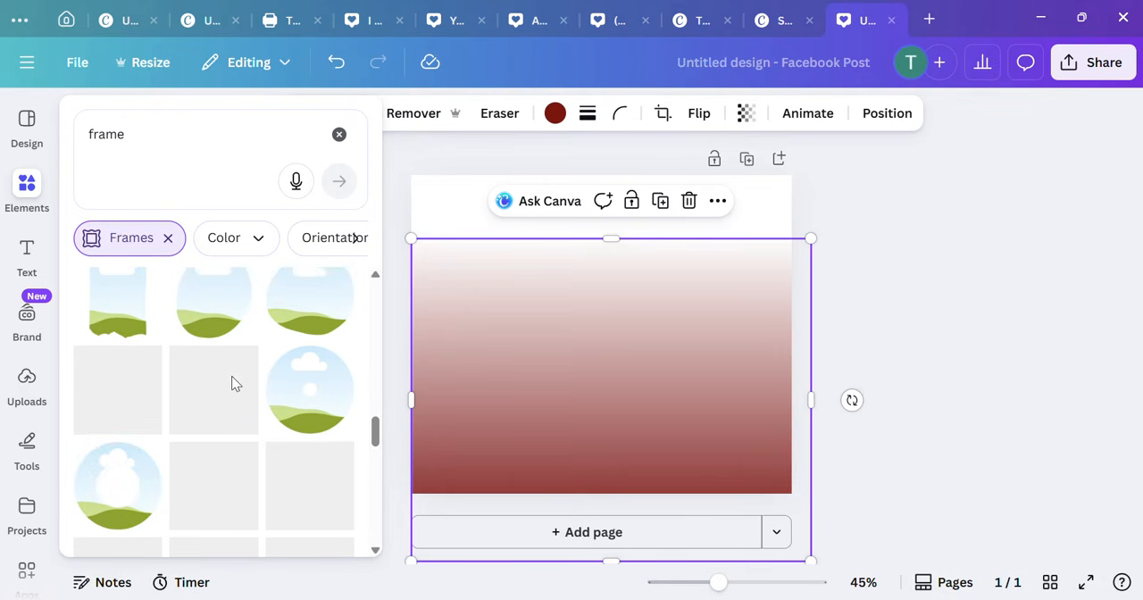
pyautogui.scroll(-3, 236, 380)
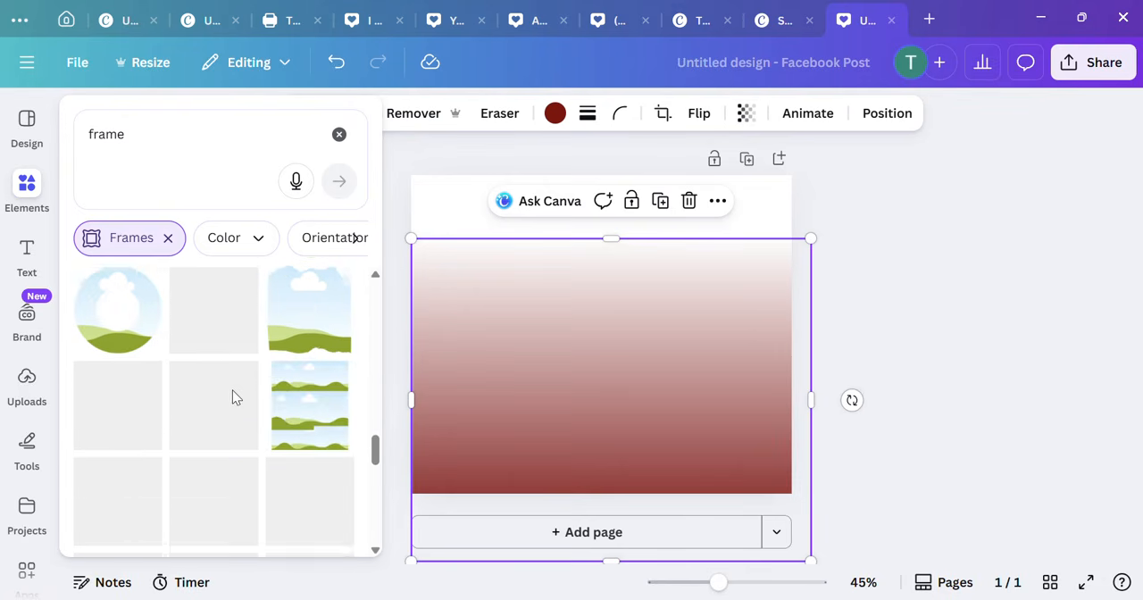
pyautogui.scroll(-2, 232, 398)
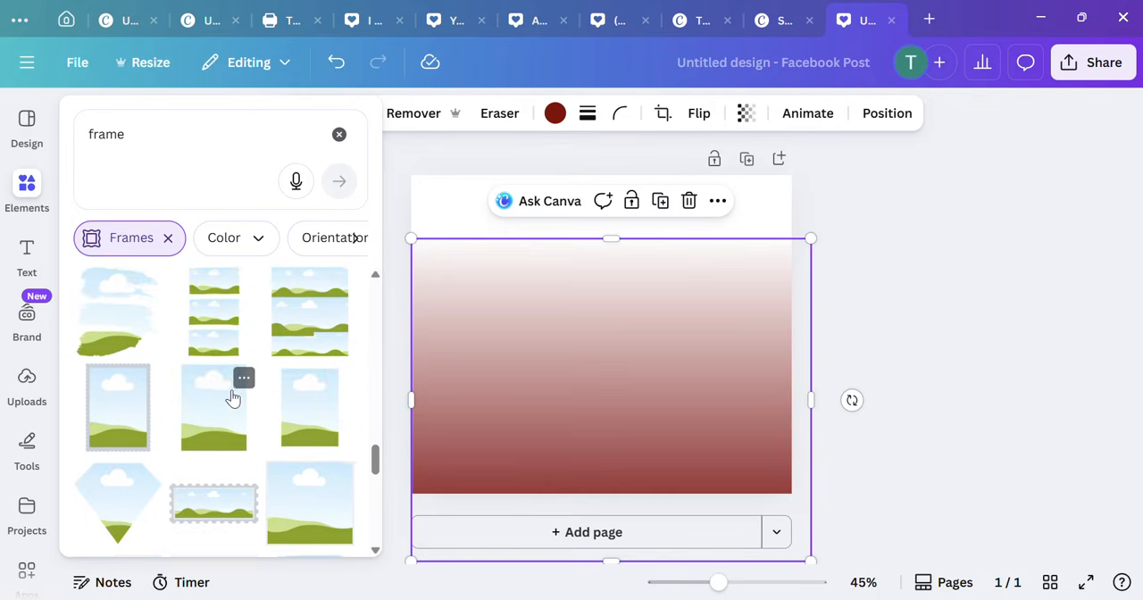
pyautogui.scroll(-1, 232, 399)
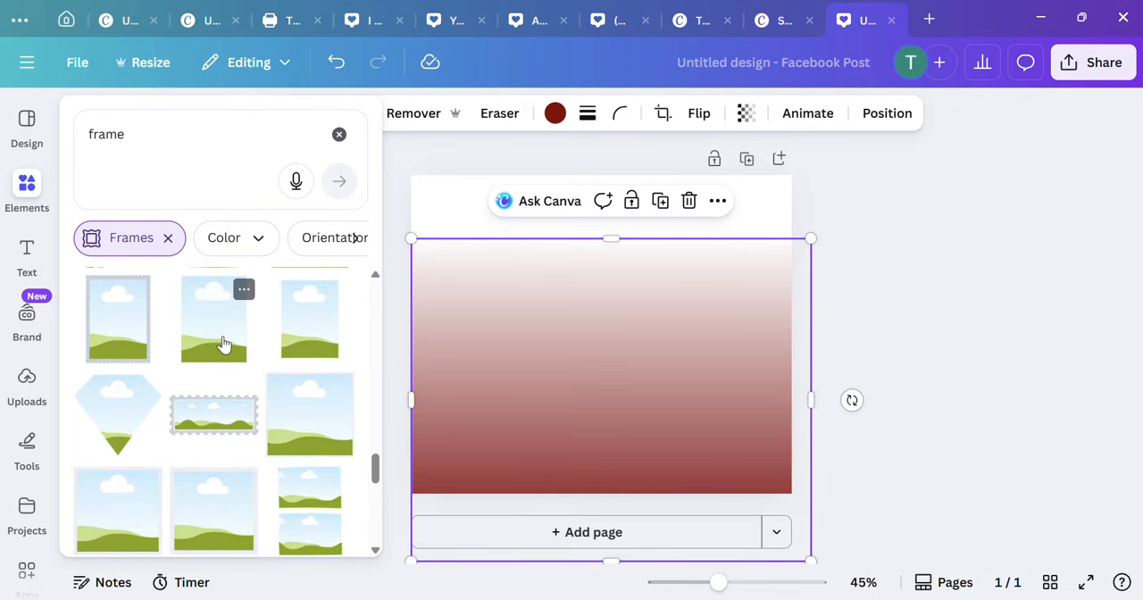
pyautogui.click(223, 345)
# Step: Enlarge the portrait frame and centre it horizontally over the red gradient, slightly below the page's middle
pyautogui.moveTo(625, 349)
pyautogui.mouseDown()
pyautogui.moveTo(499, 295)
pyautogui.moveTo(604, 370)
pyautogui.moveTo(627, 363)
pyautogui.mouseUp()
pyautogui.moveTo(648, 406); pyautogui.dragTo(674, 439)
pyautogui.moveTo(633, 393); pyautogui.dragTo(625, 387)
pyautogui.click(526, 375)
pyautogui.click(247, 334)
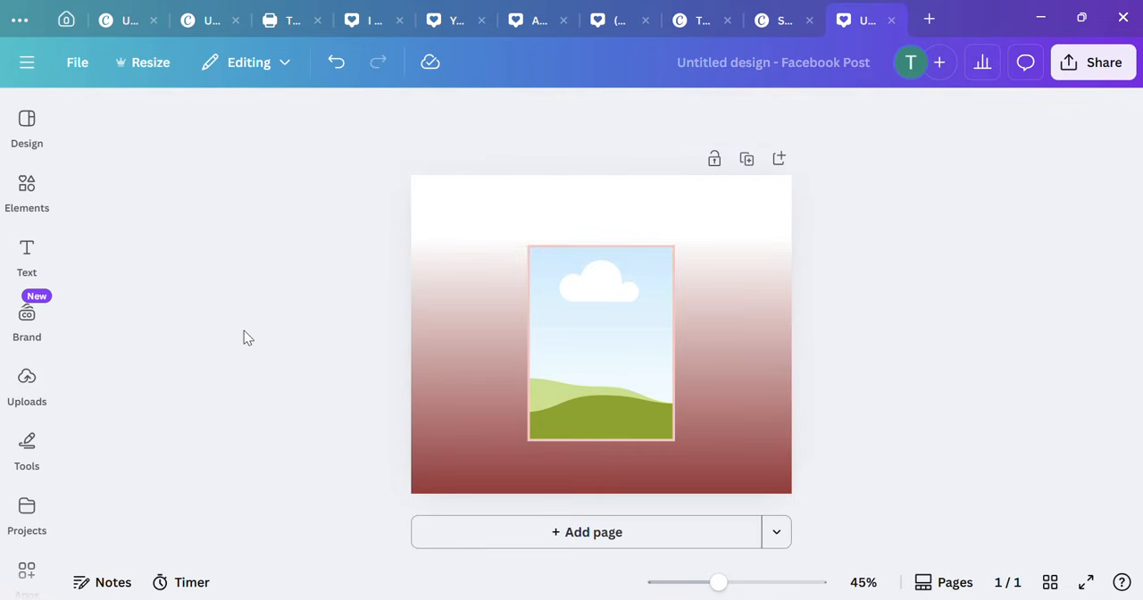
# Step: Add a text box, enlarge its text to size 49.1 and place it above the frame as a heading
pyautogui.click(27, 190)
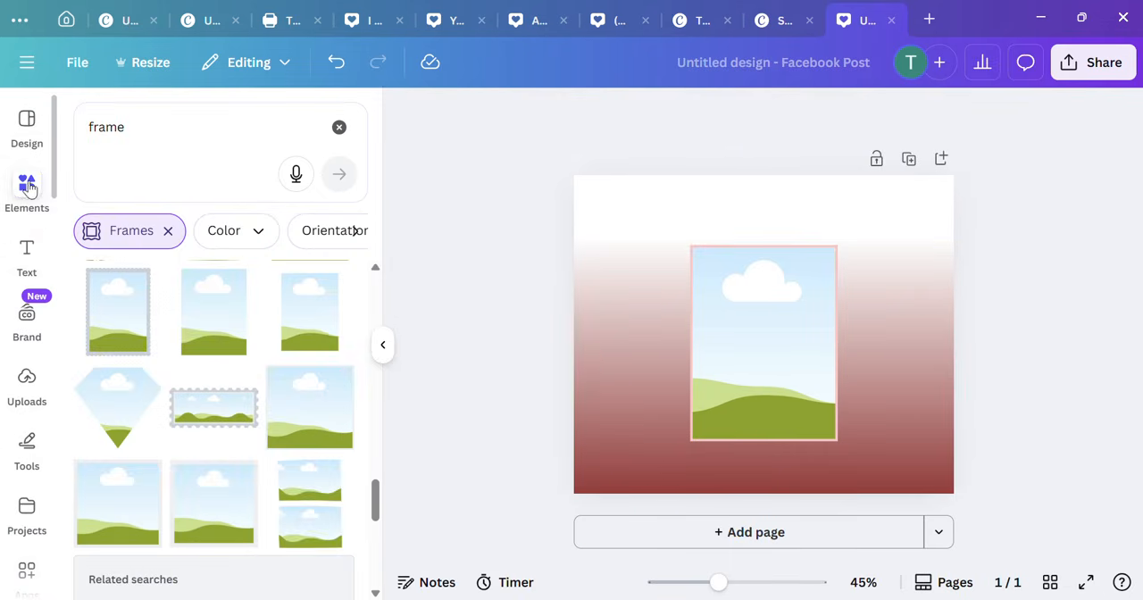
pyautogui.click(27, 255)
pyautogui.click(204, 185)
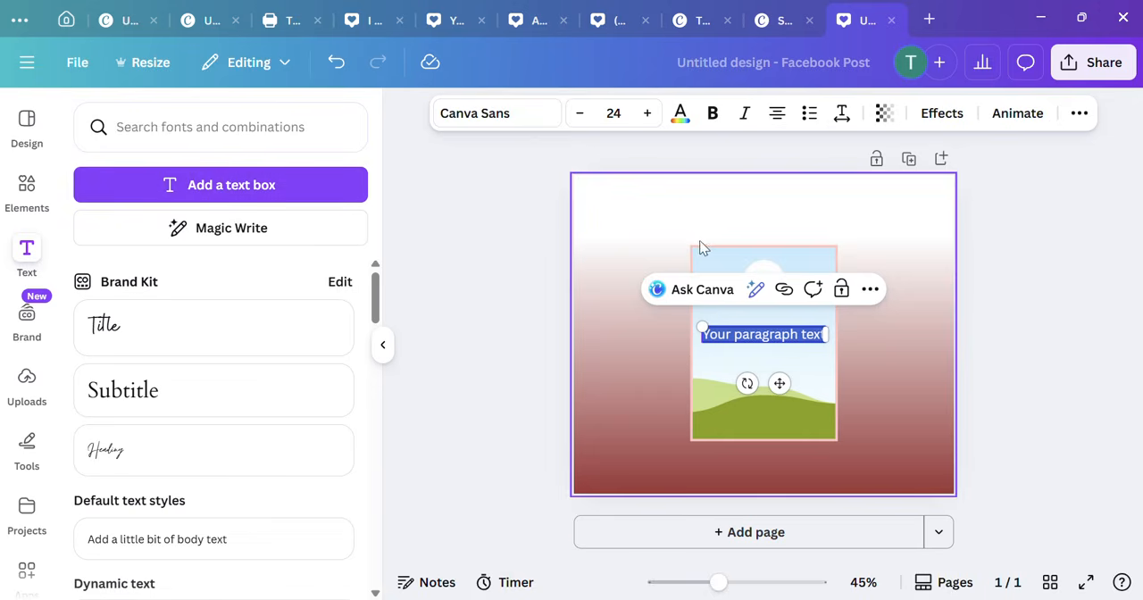
pyautogui.moveTo(703, 328); pyautogui.dragTo(577, 259)
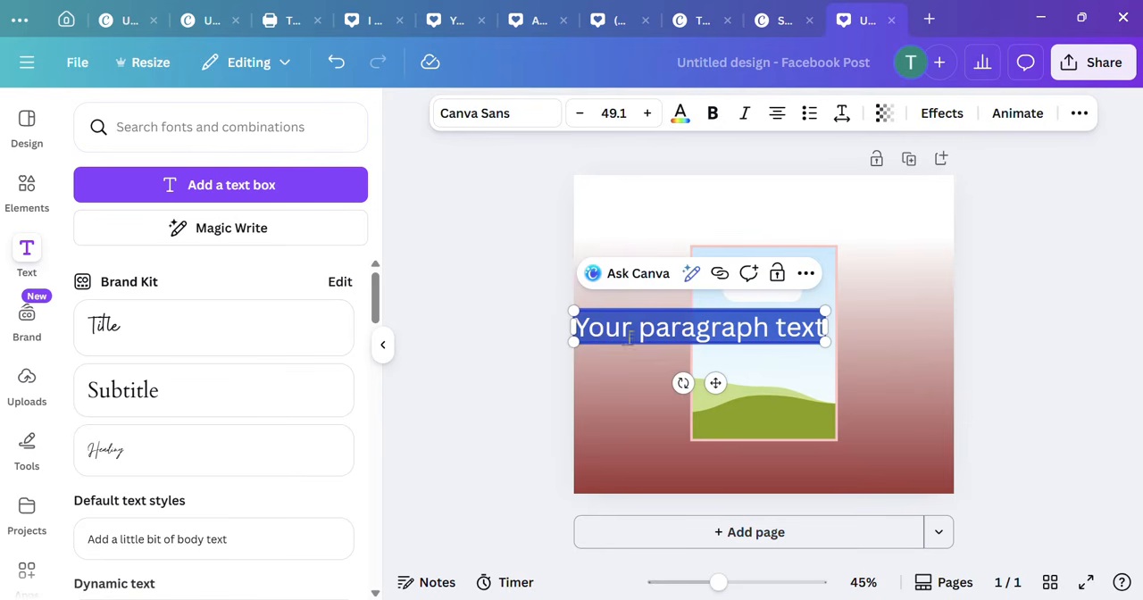
pyautogui.click(773, 327)
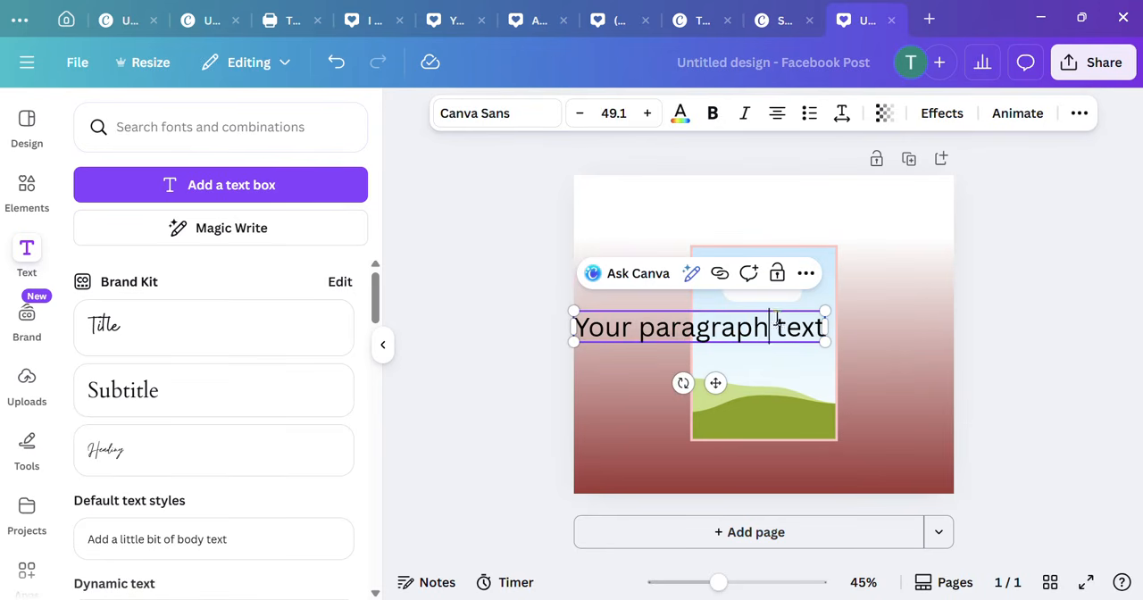
pyautogui.click(845, 354)
pyautogui.moveTo(804, 333); pyautogui.dragTo(843, 222)
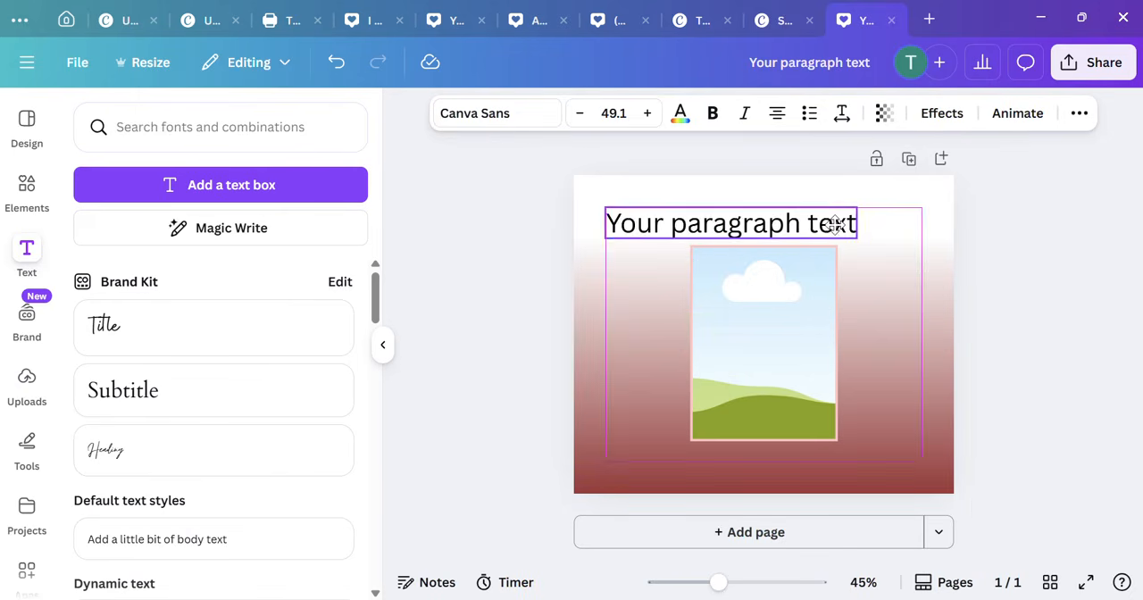
# Step: Replace the heading's placeholder text with "Tips you need to know about selling t-shirts."
pyautogui.doubleClick(856, 218)
pyautogui.click(856, 217)
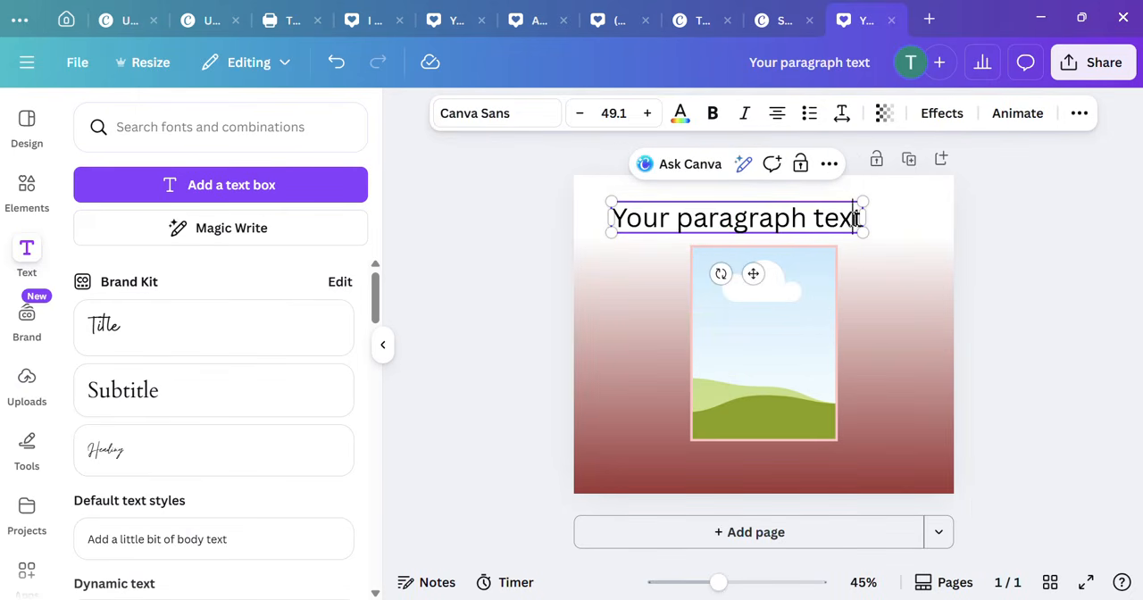
pyautogui.press('BackSpace')
pyautogui.press('BackSpace')
pyautogui.press('BackSpace')
pyautogui.press('BackSpace')
pyautogui.press('BackSpace')
pyautogui.press('BackSpace')
pyautogui.press('BackSpace')
pyautogui.press('BackSpace')
pyautogui.press('BackSpace')
pyautogui.press('BackSpace')
pyautogui.press('BackSpace')
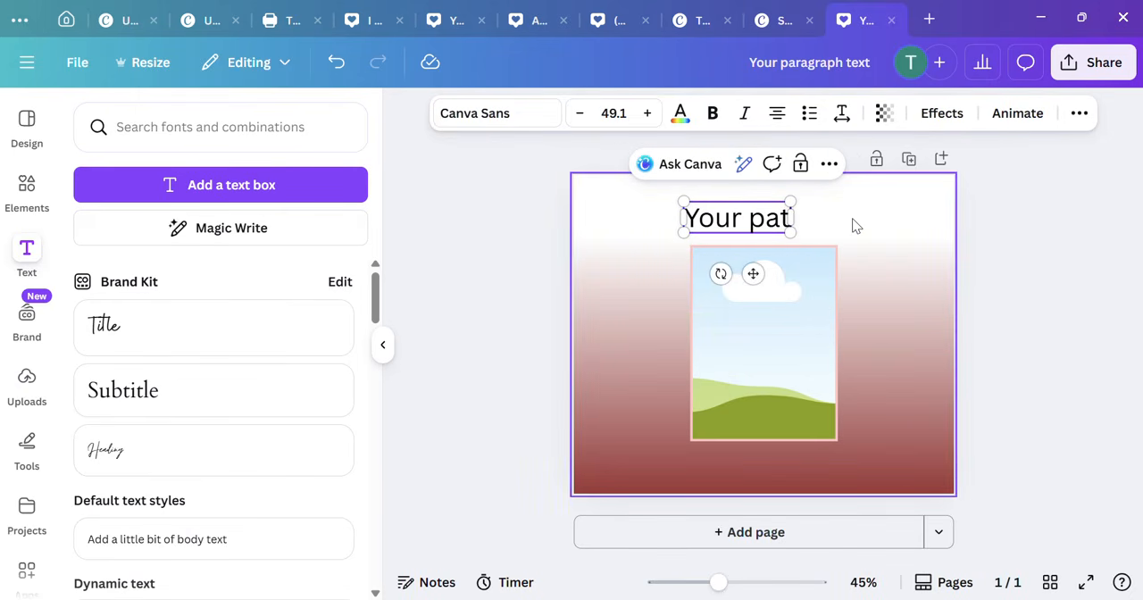
pyautogui.press('BackSpace')
pyautogui.press('BackSpace')
pyautogui.press('BackSpace')
pyautogui.press('BackSpace')
pyautogui.press('BackSpace')
pyautogui.press('BackSpace')
pyautogui.press('BackSpace')
pyautogui.press('BackSpace')
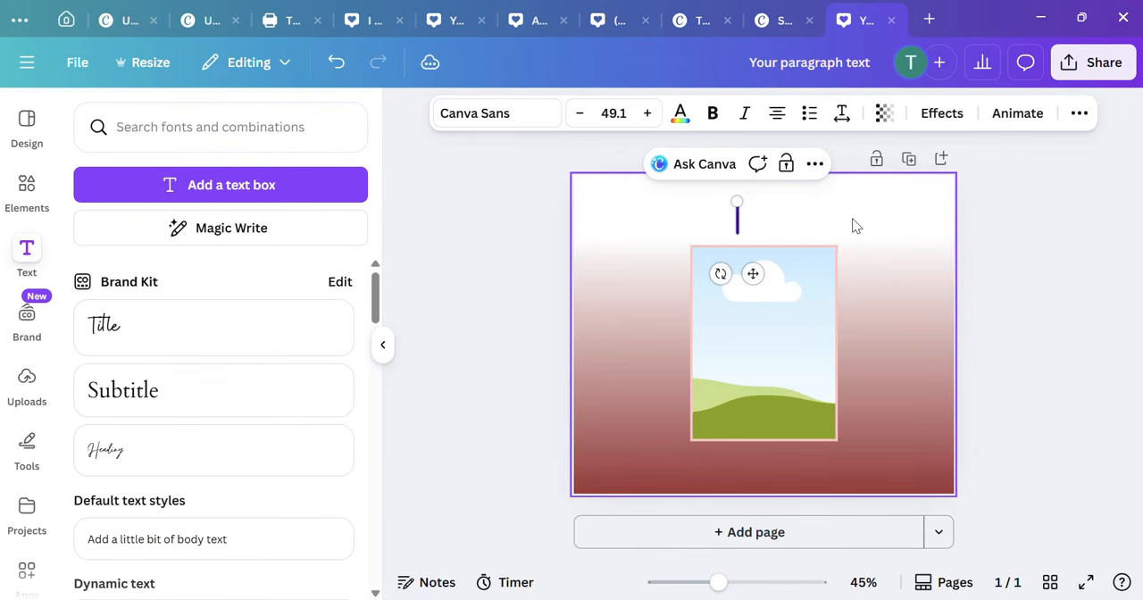
pyautogui.write('Tips y')
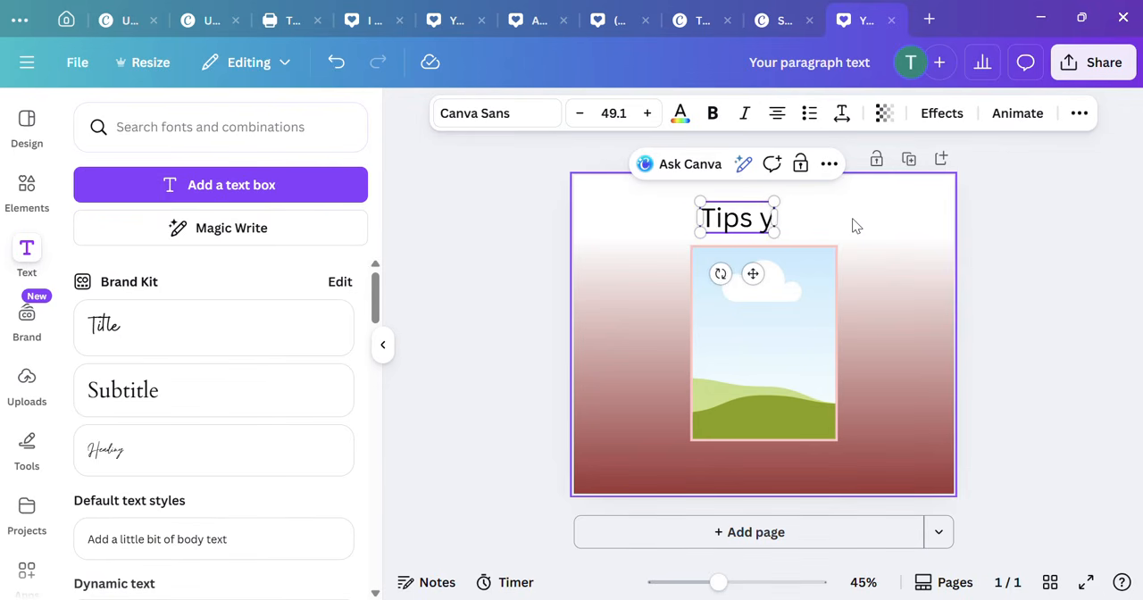
pyautogui.write('ou need')
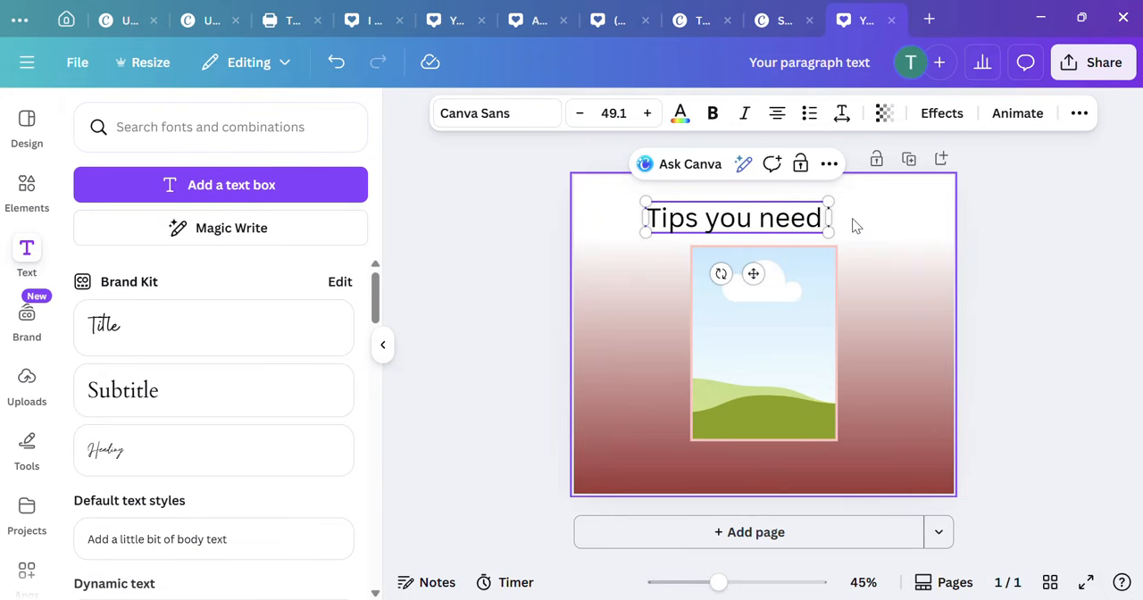
pyautogui.write(' to know')
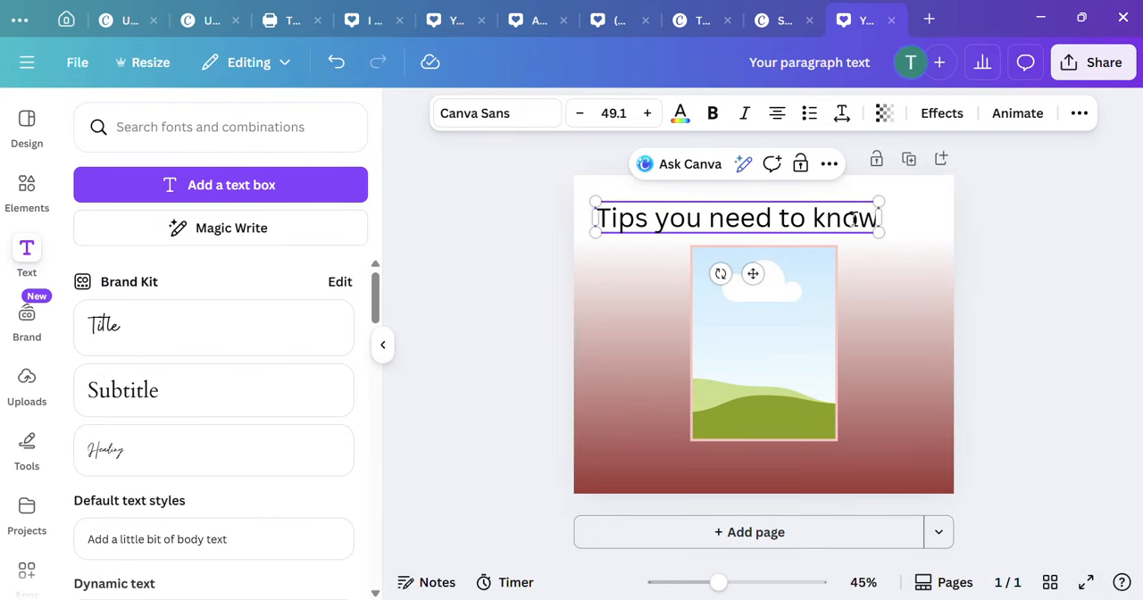
pyautogui.write(' about ')
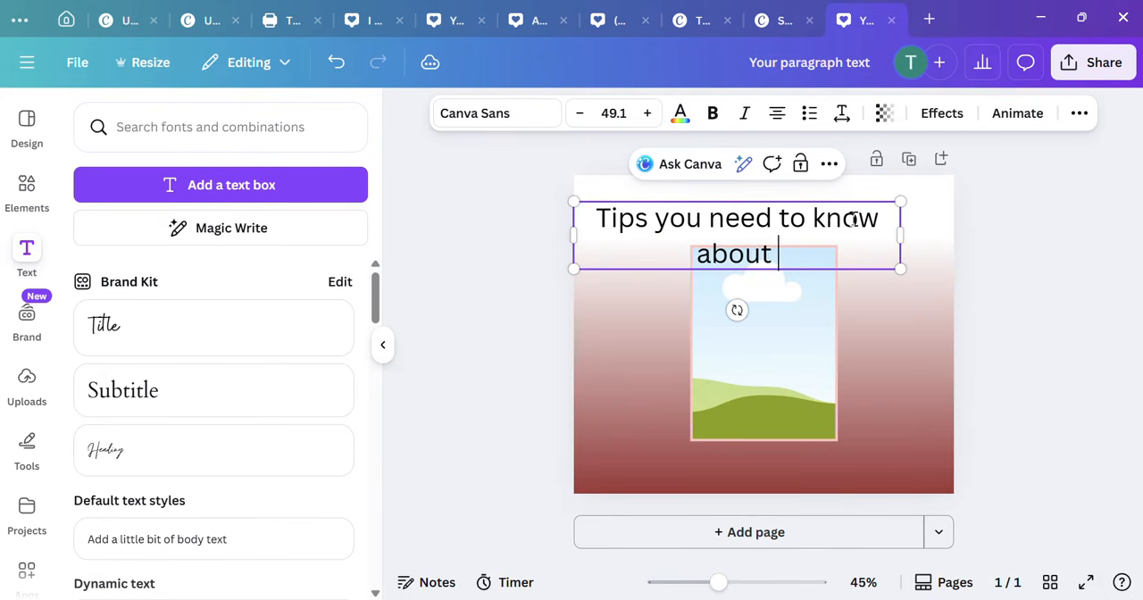
pyautogui.write('selling TO')
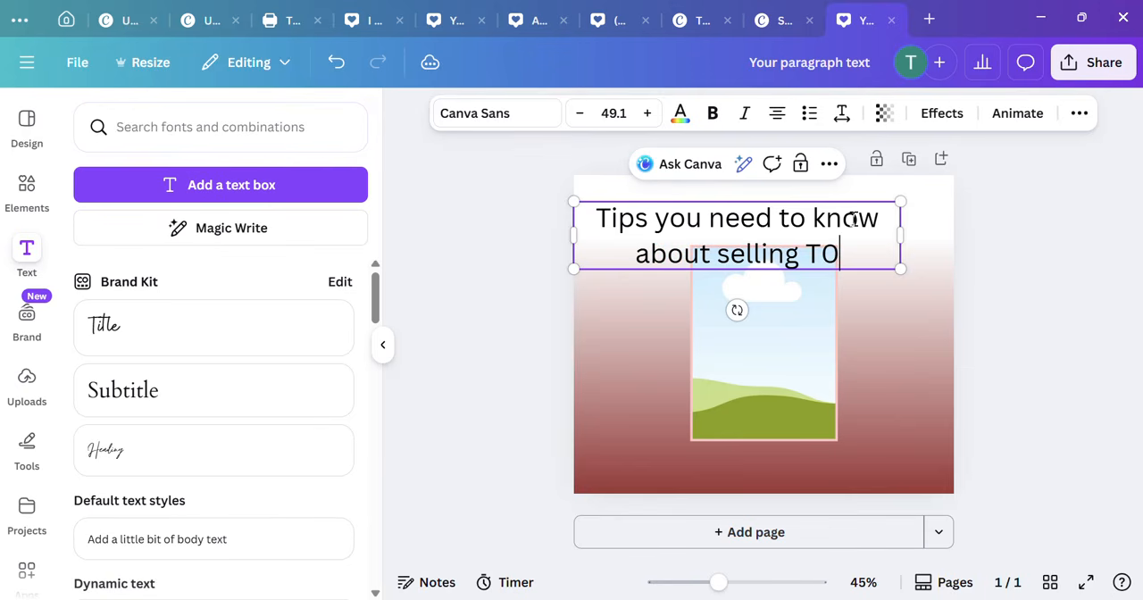
pyautogui.press('BackSpace')
pyautogui.press('BackSpace')
pyautogui.write('t')
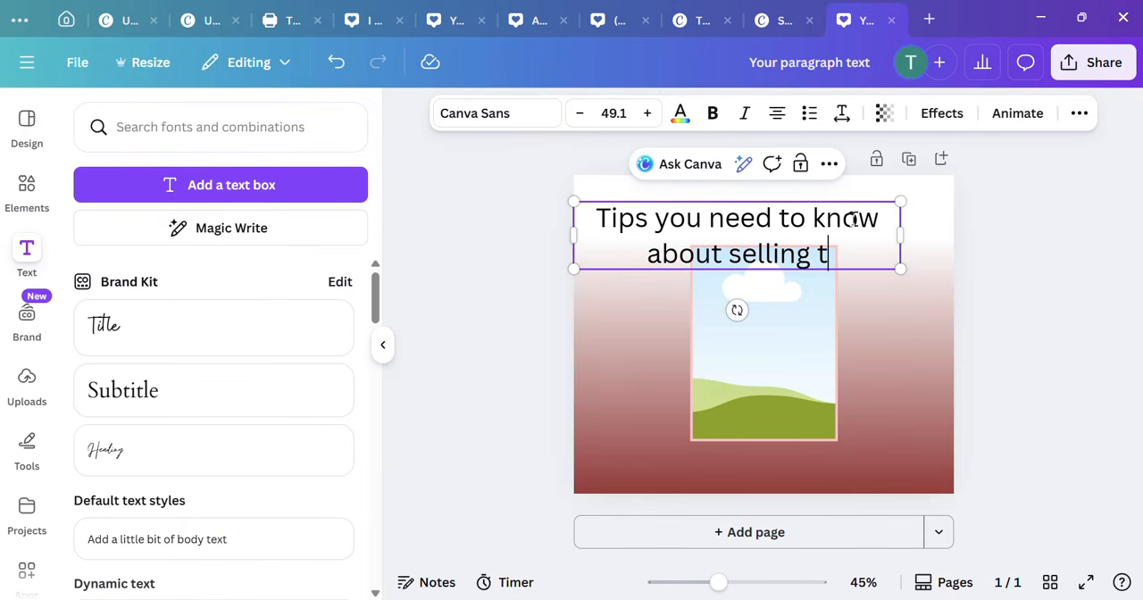
pyautogui.write('-shirts')
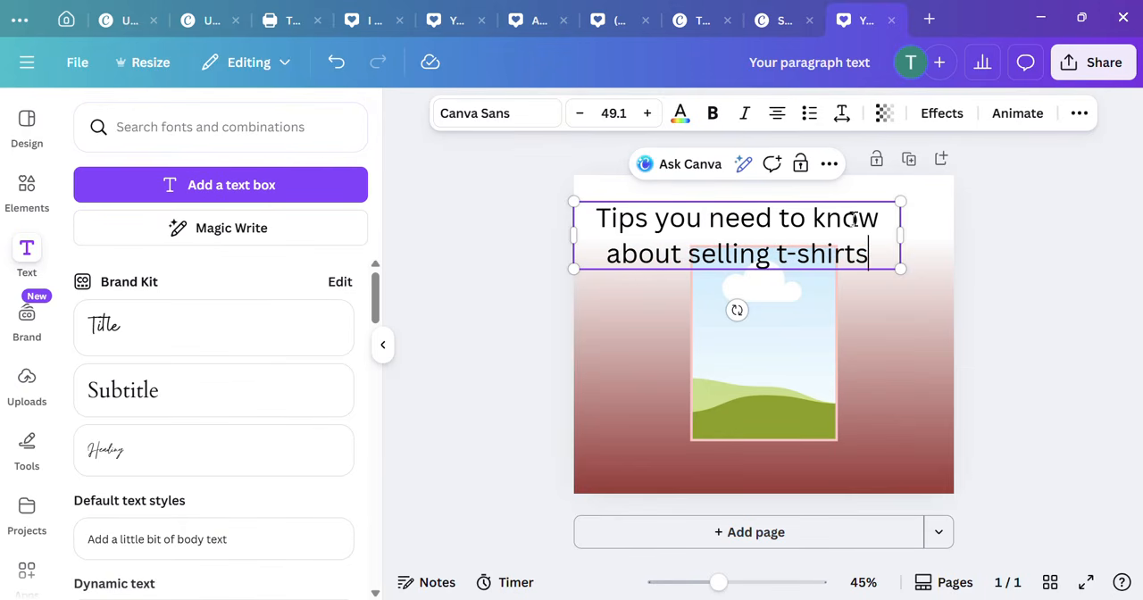
pyautogui.write('.')
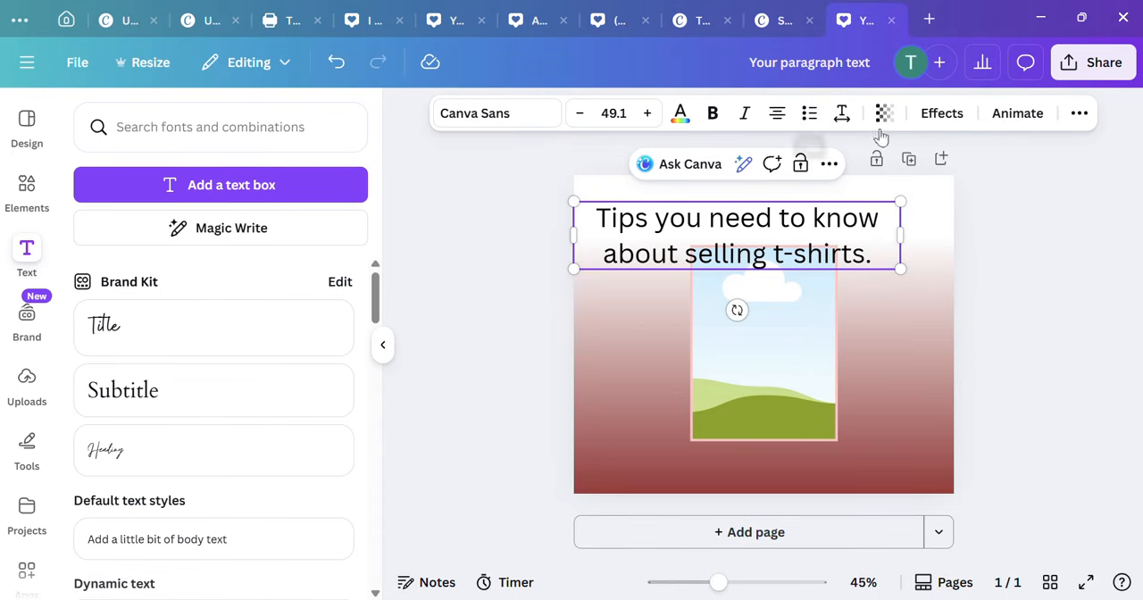
# Step: Set the heading's line spacing to 1.09 and move the heading up so it sits clear of the frame
pyautogui.click(842, 114)
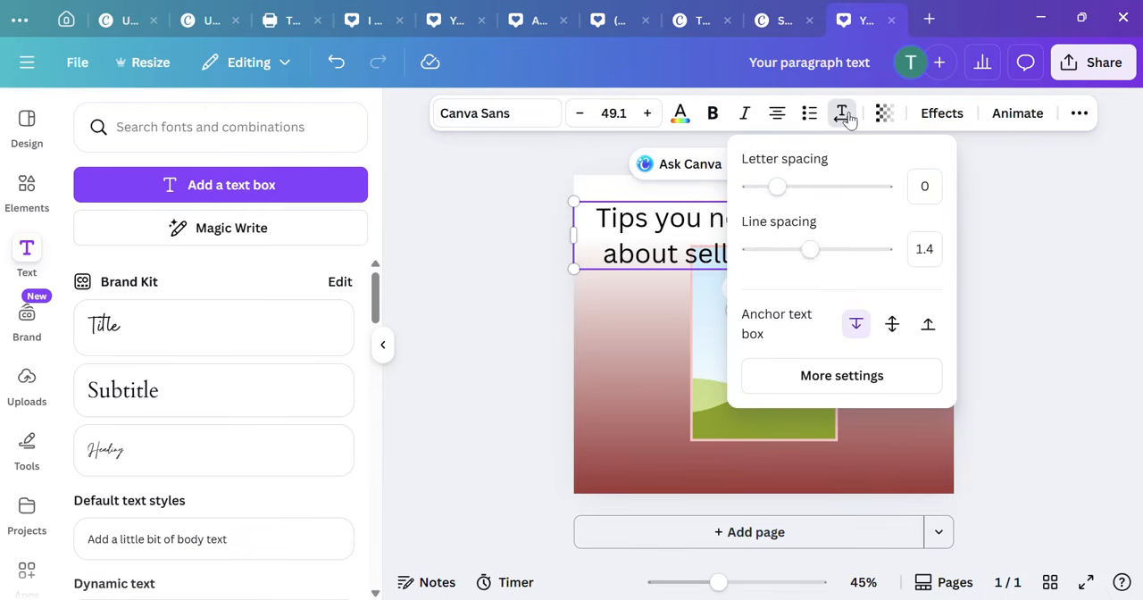
pyautogui.moveTo(809, 255); pyautogui.dragTo(791, 251)
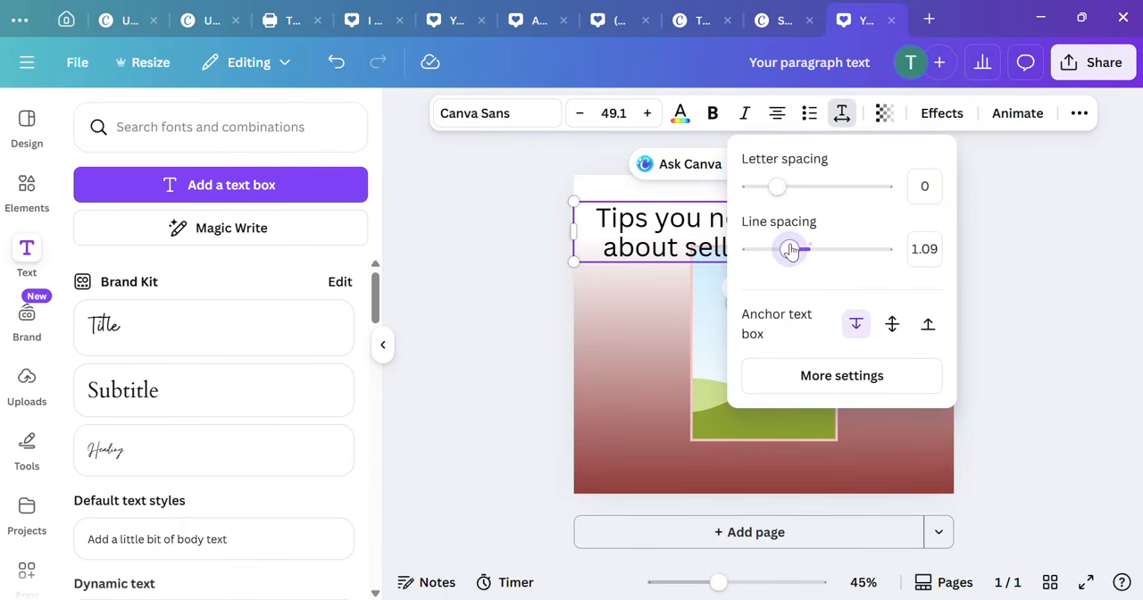
pyautogui.click(969, 187)
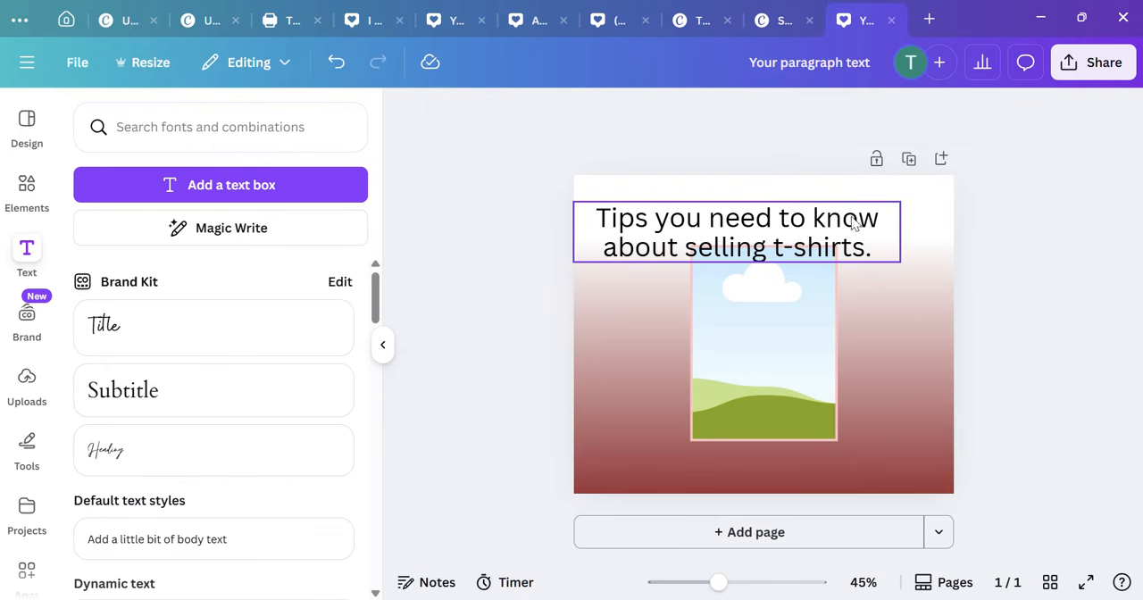
pyautogui.moveTo(847, 224); pyautogui.dragTo(862, 205)
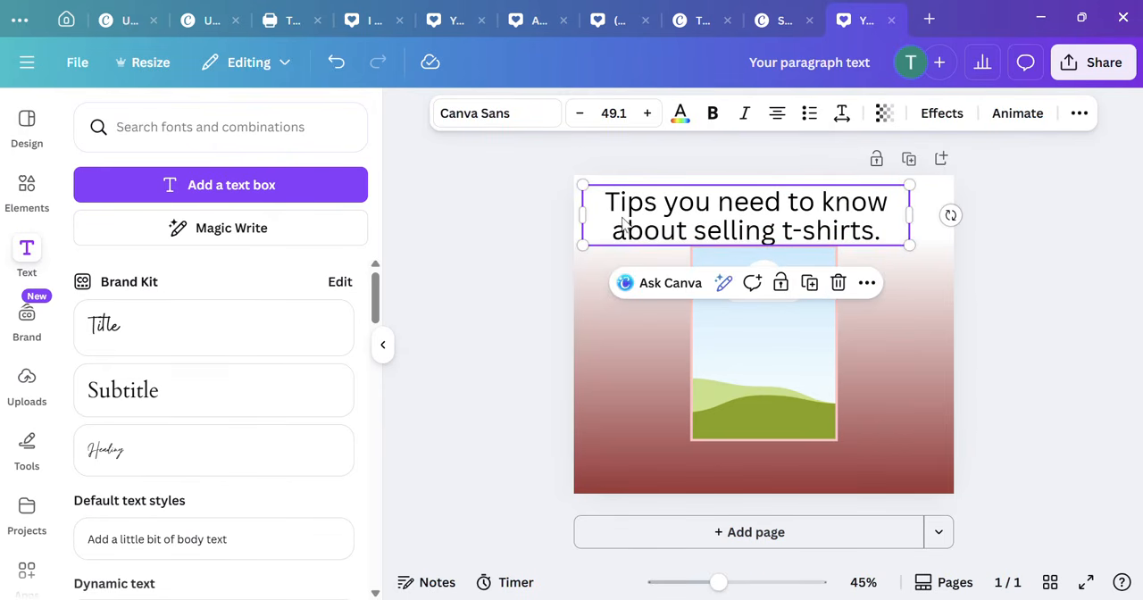
# Step: Arrange the frame on the page's left half and the heading as a narrow column on the right, scaled to text size 39.5
pyautogui.moveTo(605, 212); pyautogui.dragTo(753, 218)
pyautogui.moveTo(700, 342); pyautogui.dragTo(613, 324)
pyautogui.click(864, 268)
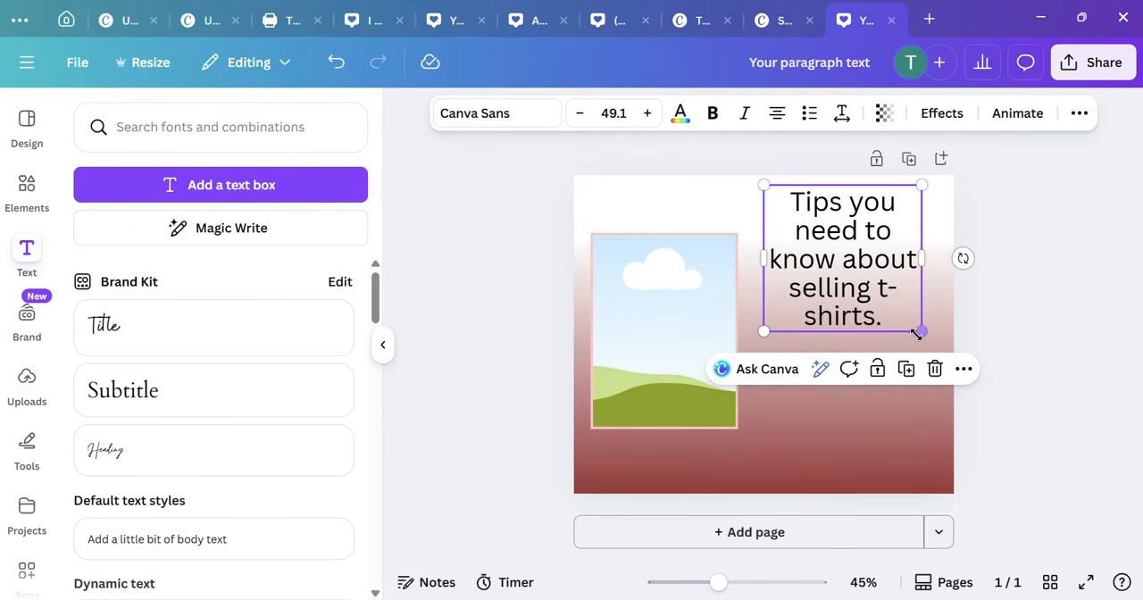
pyautogui.moveTo(920, 331); pyautogui.dragTo(889, 301)
pyautogui.moveTo(845, 270); pyautogui.dragTo(860, 276)
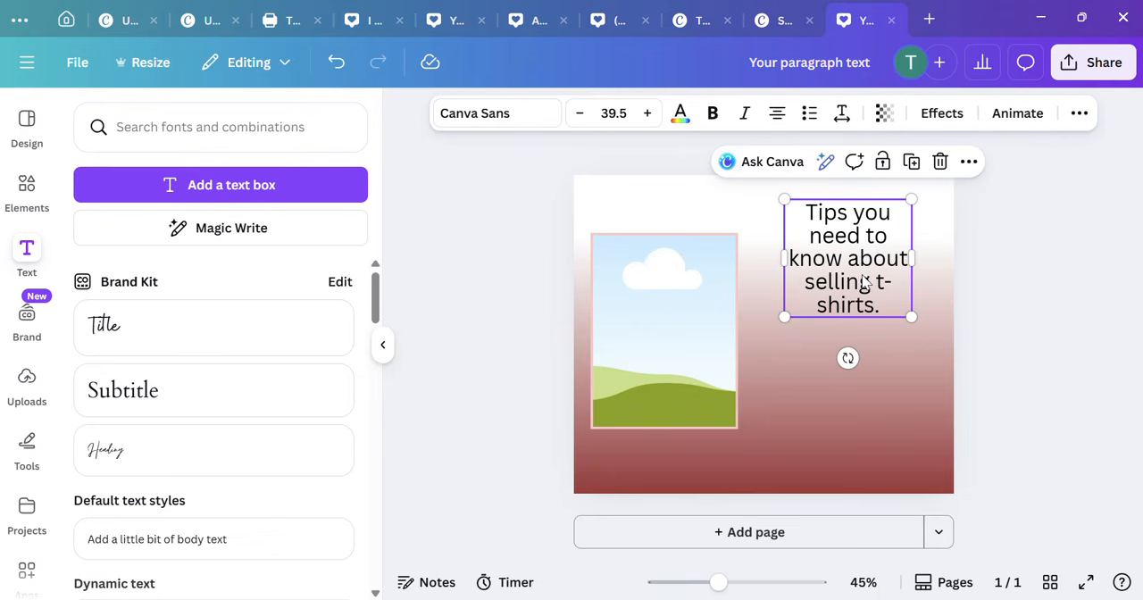
# Step: Add a text box below the heading reading "I am just happy to see the last day of 2025. Thank you Jesus!"
pyautogui.click(301, 198)
pyautogui.moveTo(881, 382); pyautogui.dragTo(799, 326)
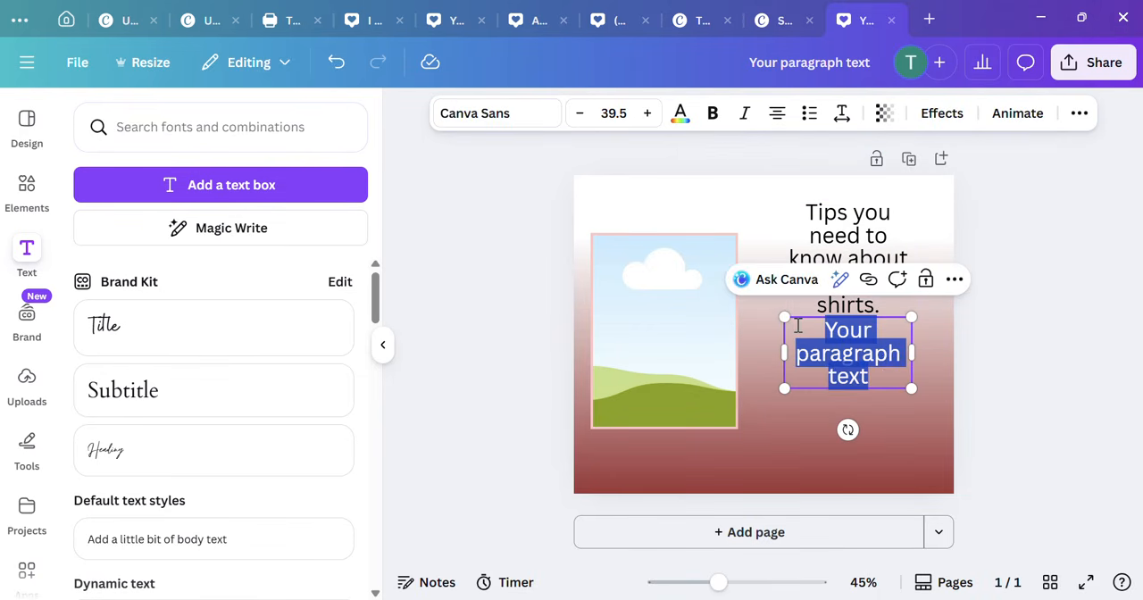
pyautogui.press('BackSpace')
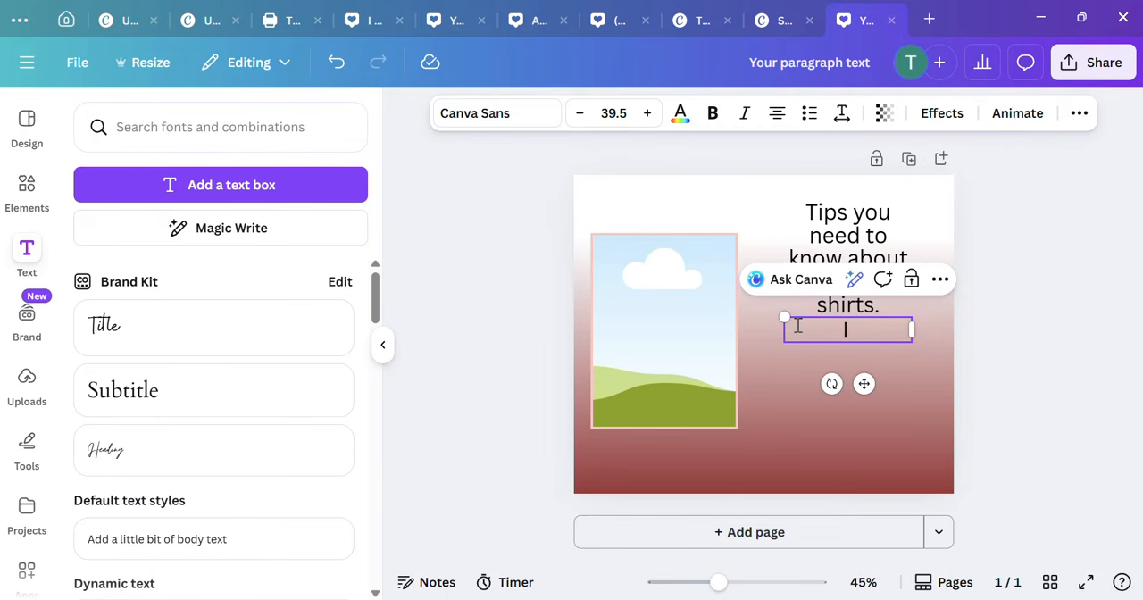
pyautogui.write('I am just happy ')
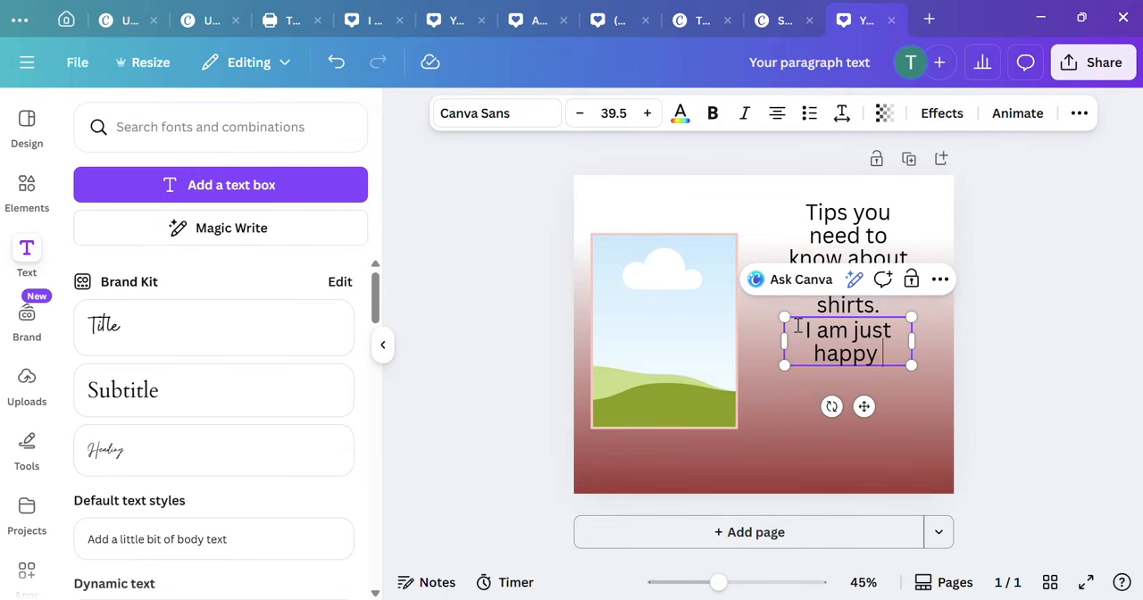
pyautogui.write('to see')
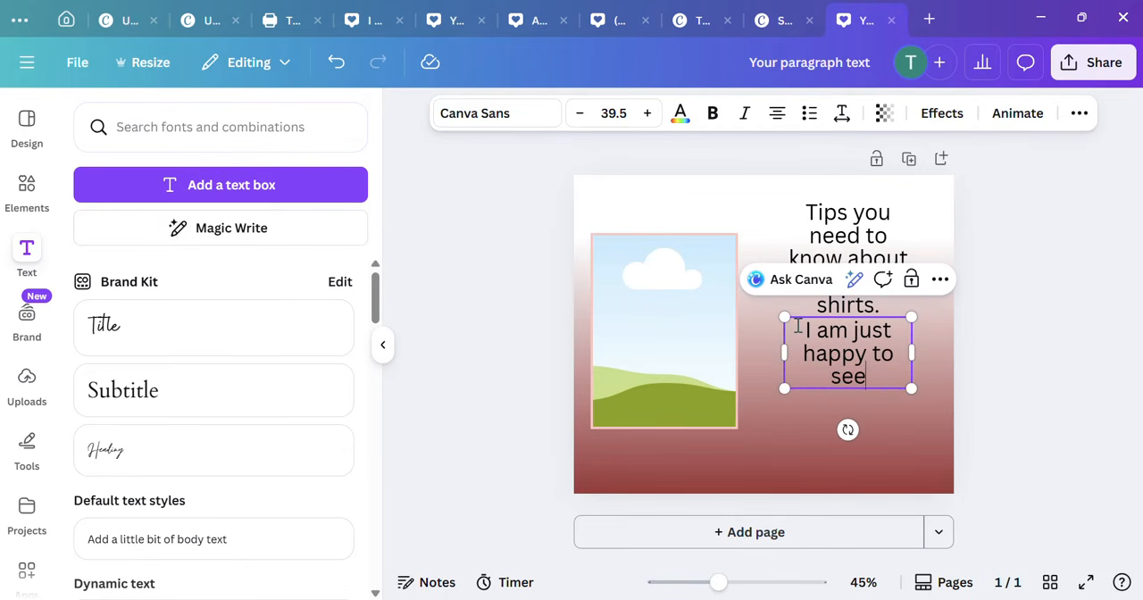
pyautogui.write(' the last day')
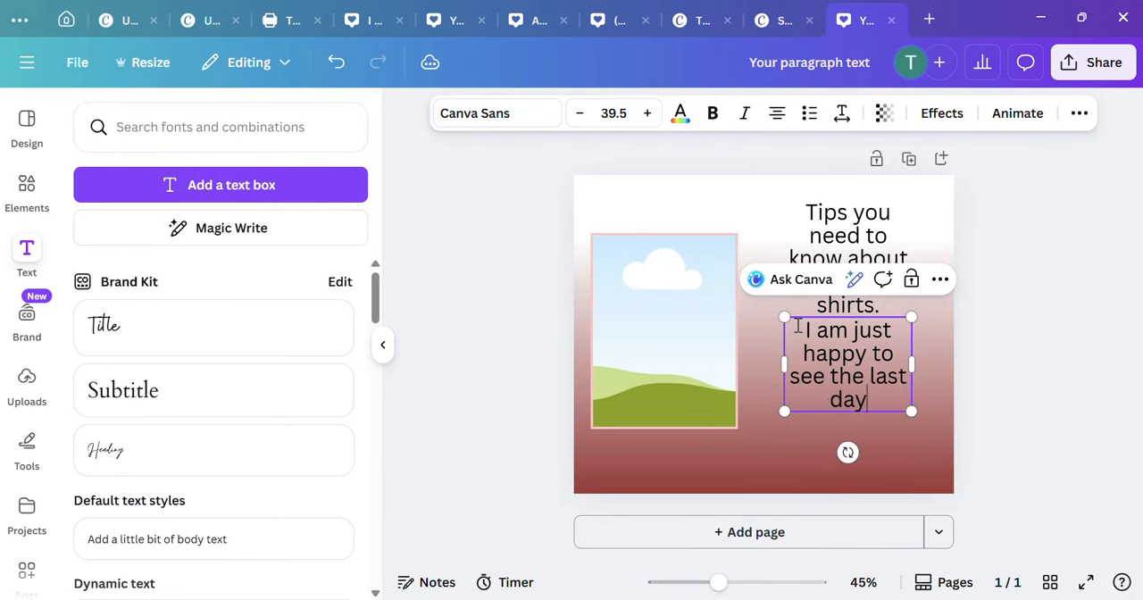
pyautogui.write(' of 2025')
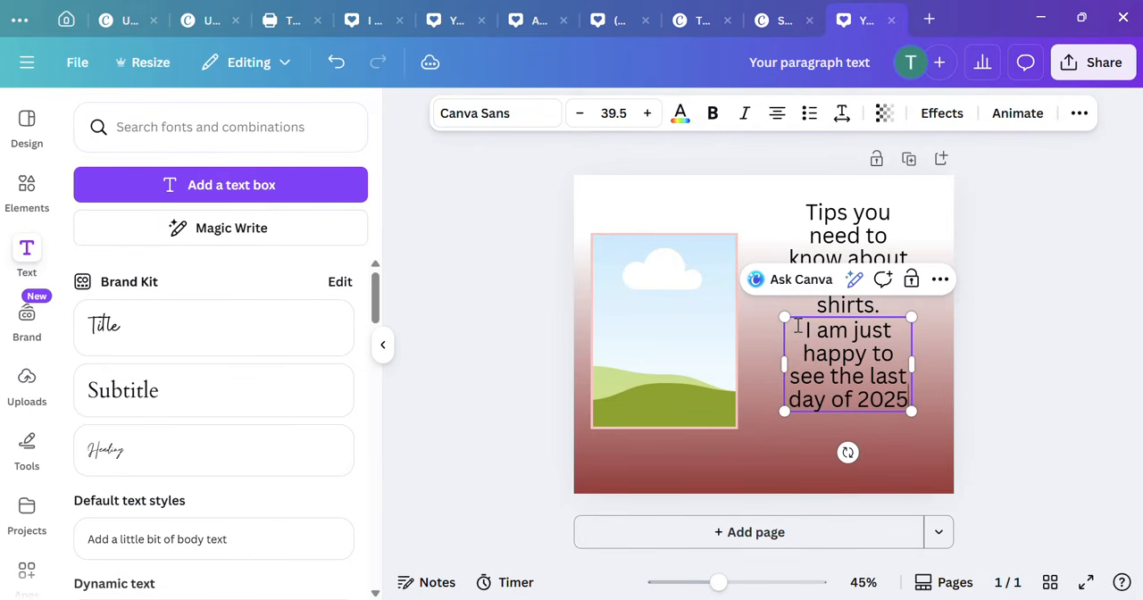
pyautogui.write('. Tha')
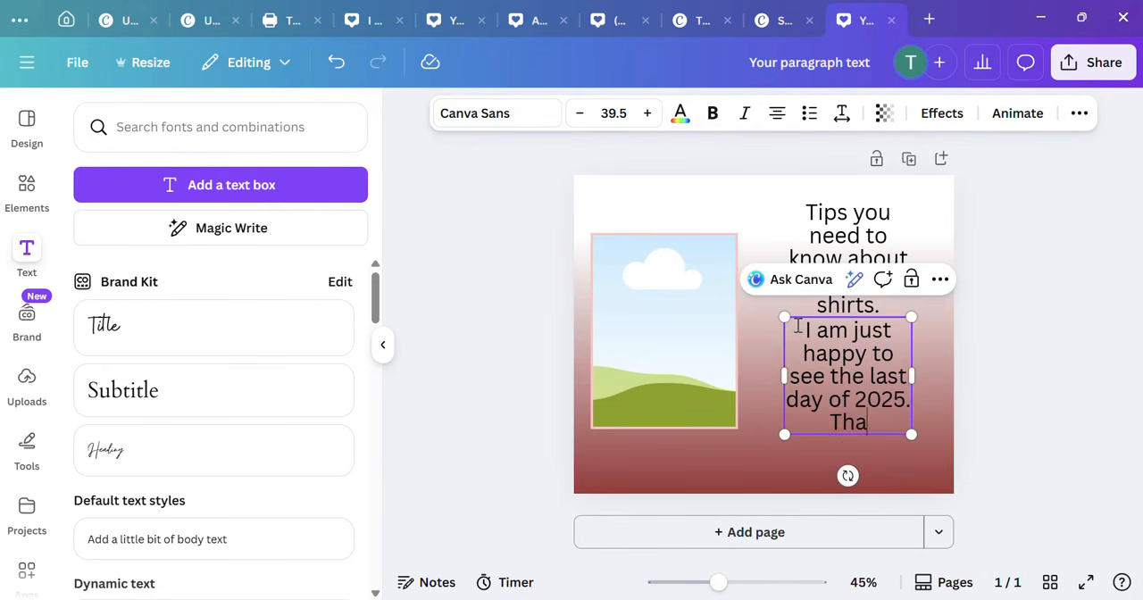
pyautogui.write('nk you Jesus!')
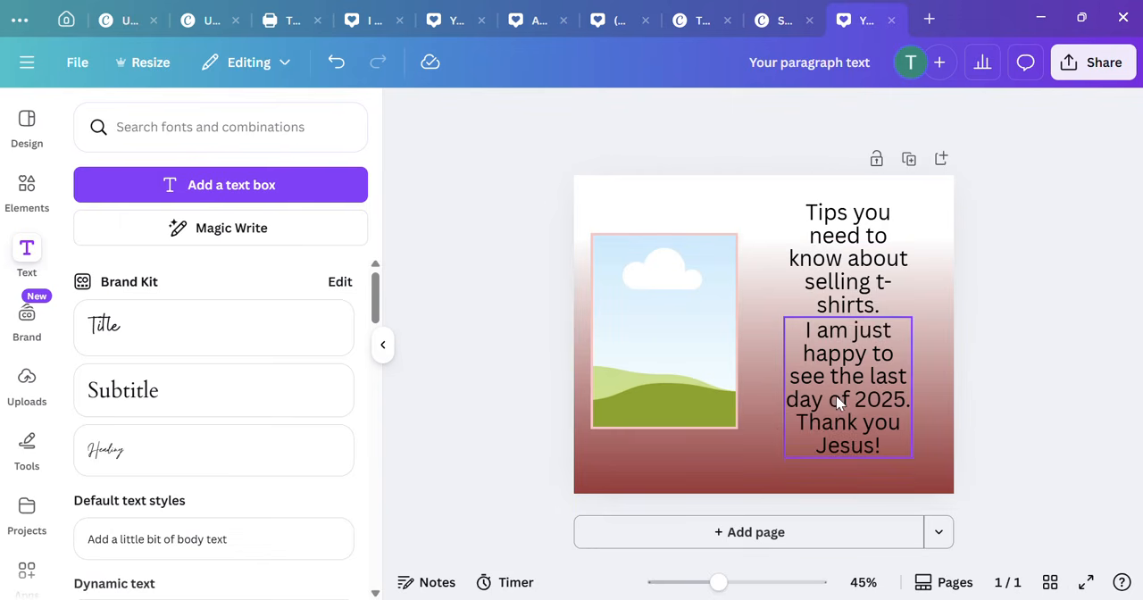
# Step: Make the new paragraph bold and widen its box to four lines, placed with a gap below the heading
pyautogui.moveTo(837, 399); pyautogui.dragTo(834, 420)
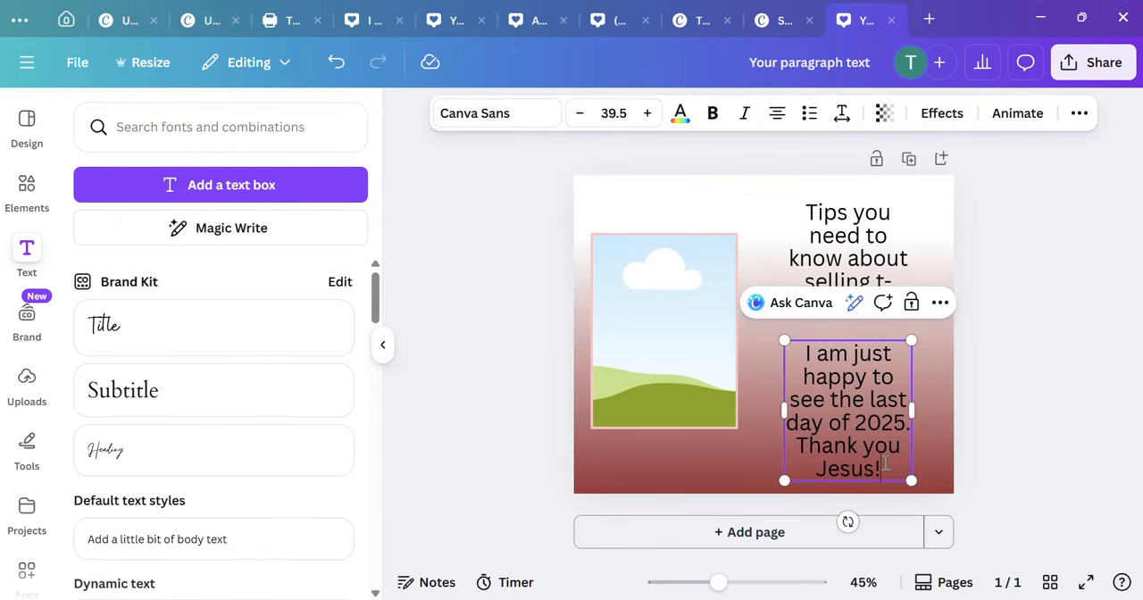
pyautogui.moveTo(885, 463); pyautogui.dragTo(805, 354)
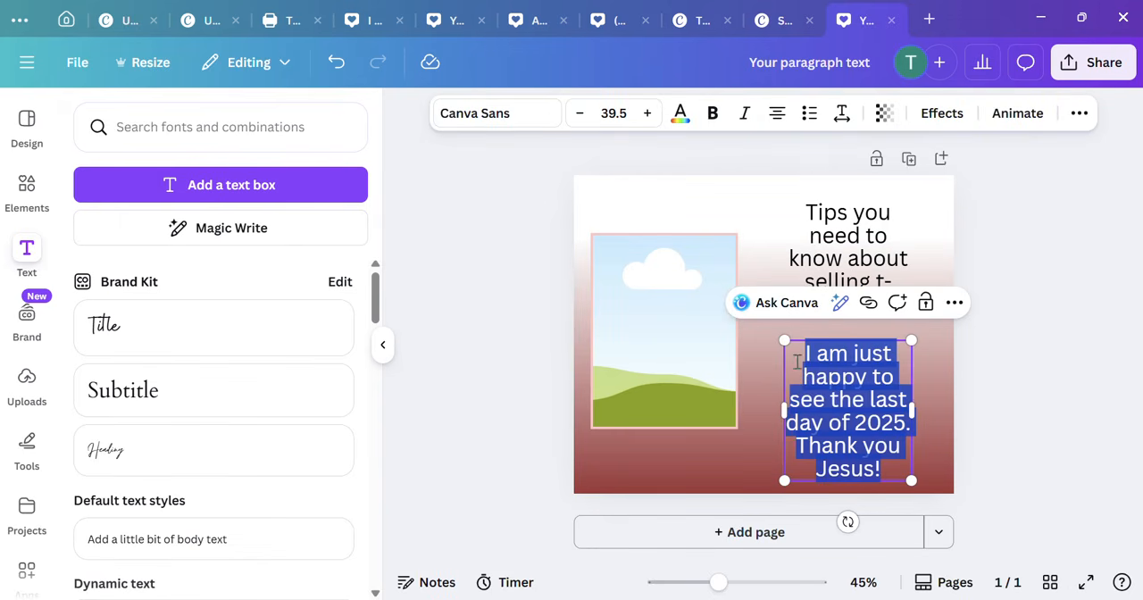
pyautogui.click(714, 113)
pyautogui.moveTo(912, 412); pyautogui.dragTo(947, 414)
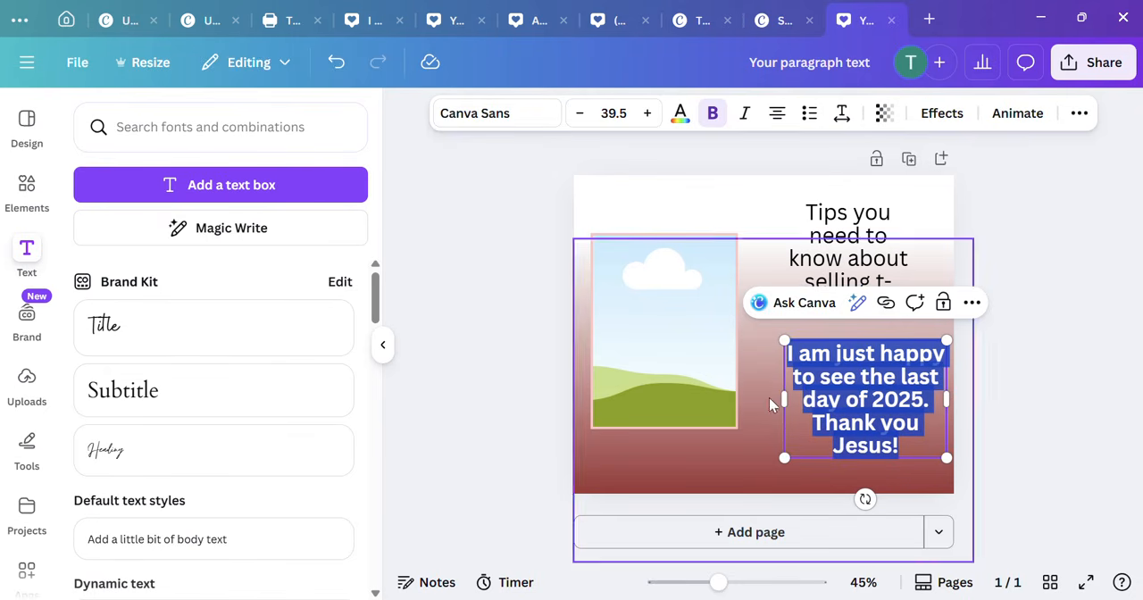
pyautogui.press('Right')
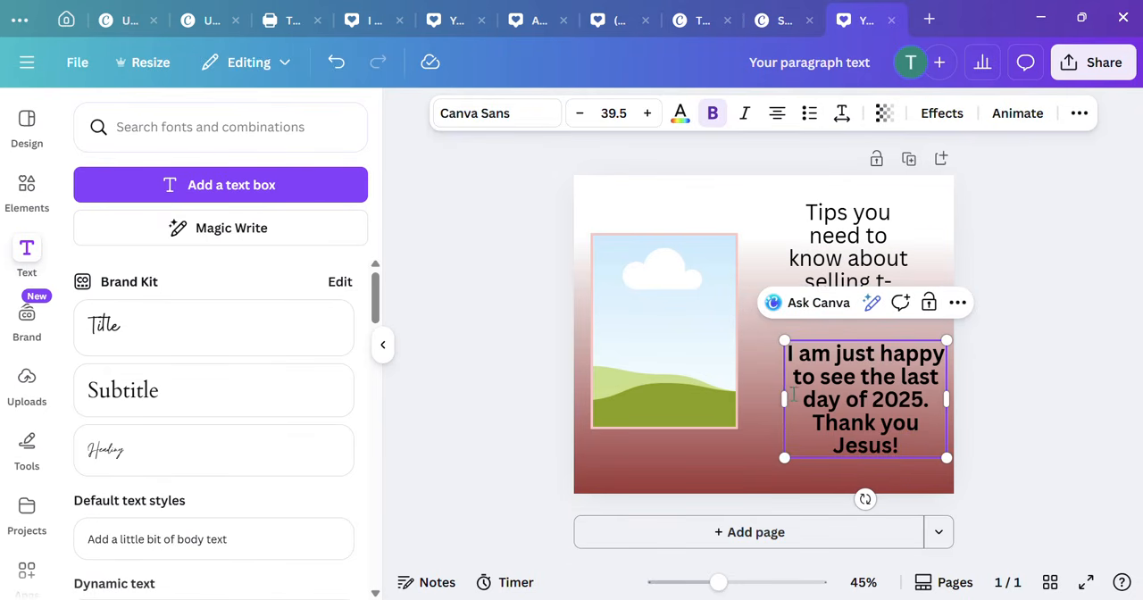
pyautogui.moveTo(778, 399); pyautogui.dragTo(746, 396)
pyautogui.click(1057, 379)
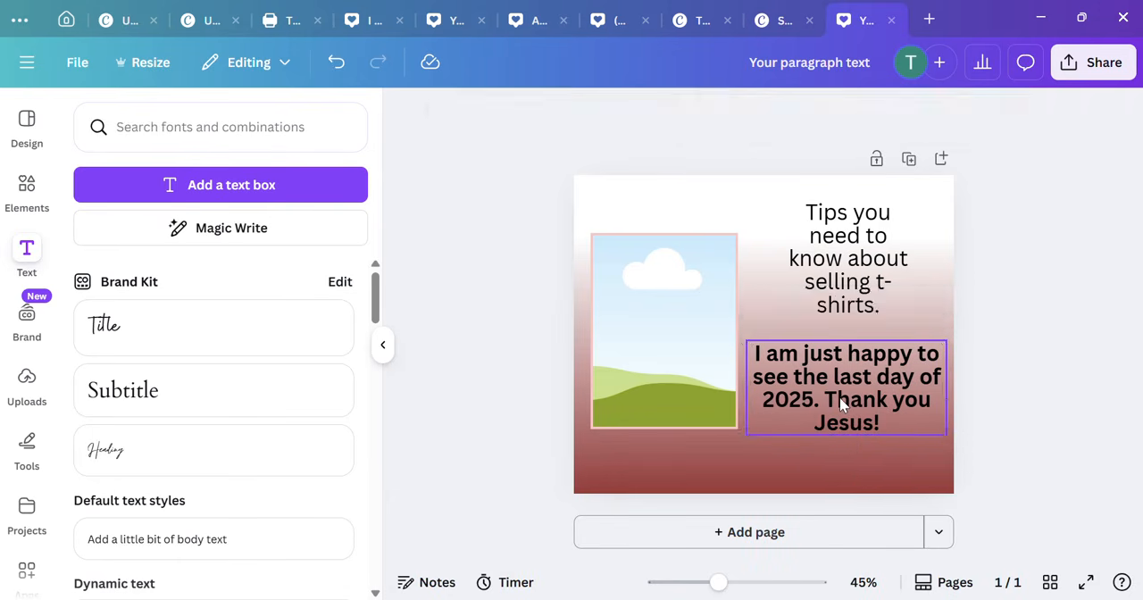
pyautogui.moveTo(840, 398); pyautogui.dragTo(843, 402)
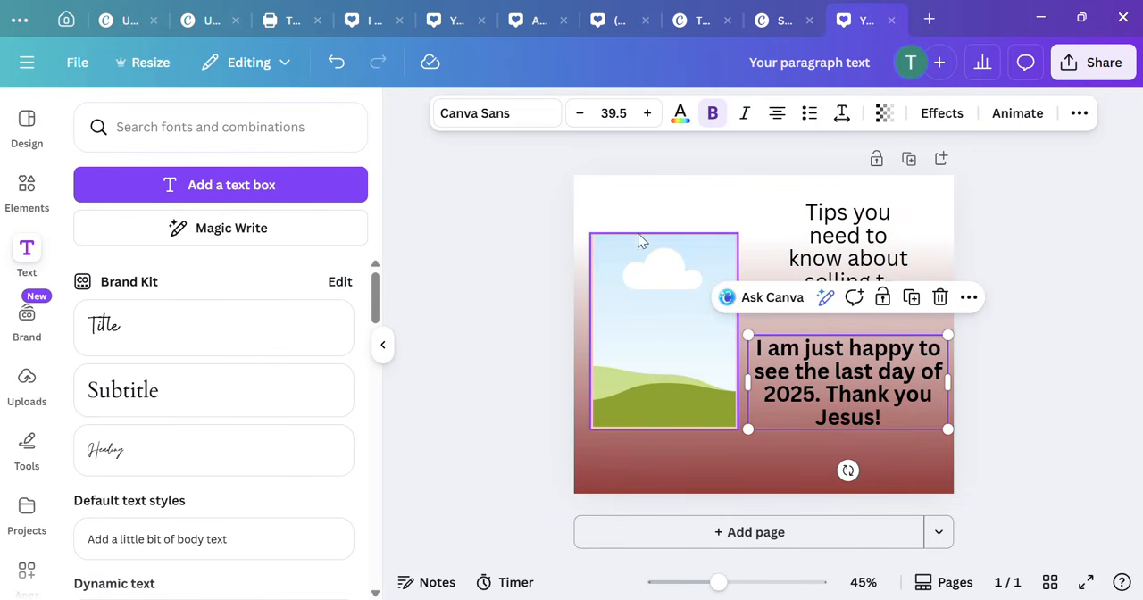
# Step: Enlarge the image frame slightly and move it up so it sits beside both text blocks, near the page's left edge
pyautogui.click(658, 251)
pyautogui.moveTo(734, 234); pyautogui.dragTo(750, 192)
pyautogui.moveTo(715, 264); pyautogui.dragTo(702, 264)
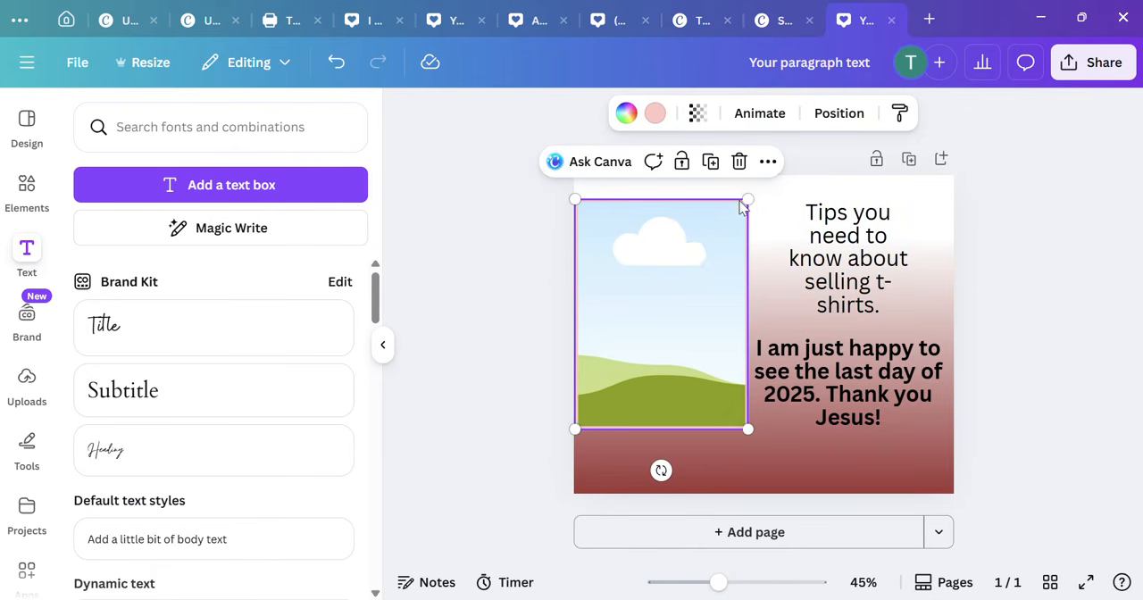
pyautogui.moveTo(746, 199); pyautogui.dragTo(727, 228)
pyautogui.moveTo(656, 316); pyautogui.dragTo(668, 295)
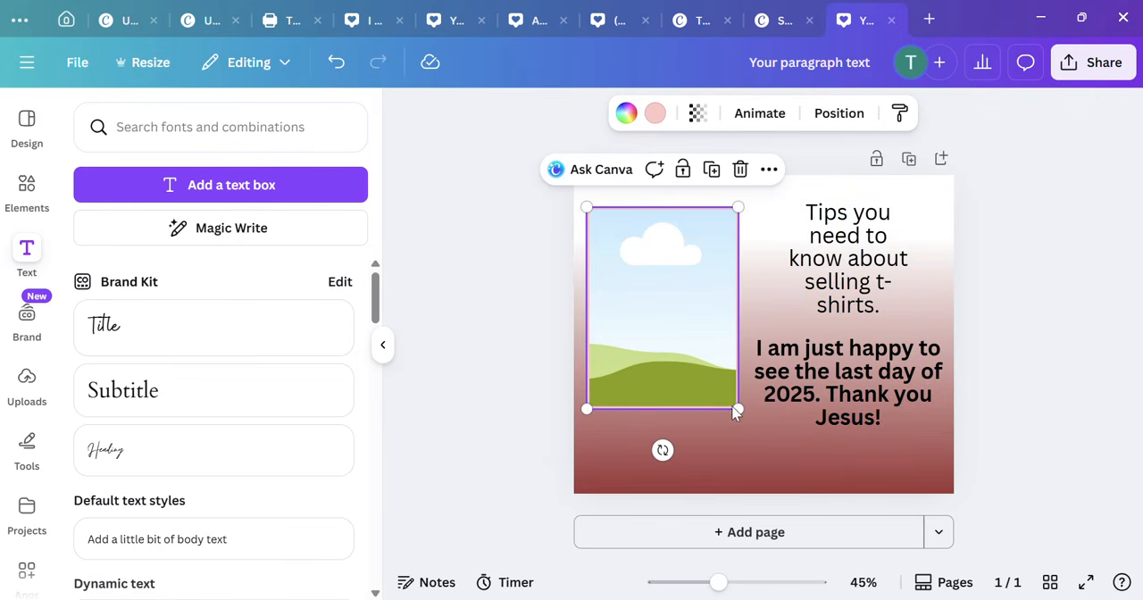
pyautogui.moveTo(736, 408); pyautogui.dragTo(740, 417)
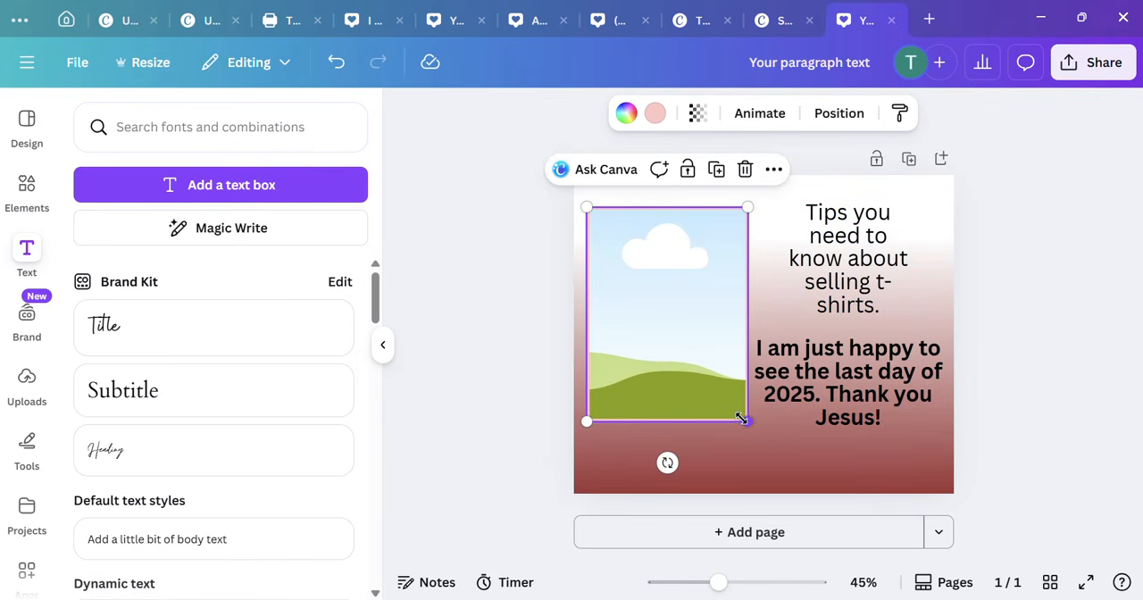
pyautogui.click(773, 468)
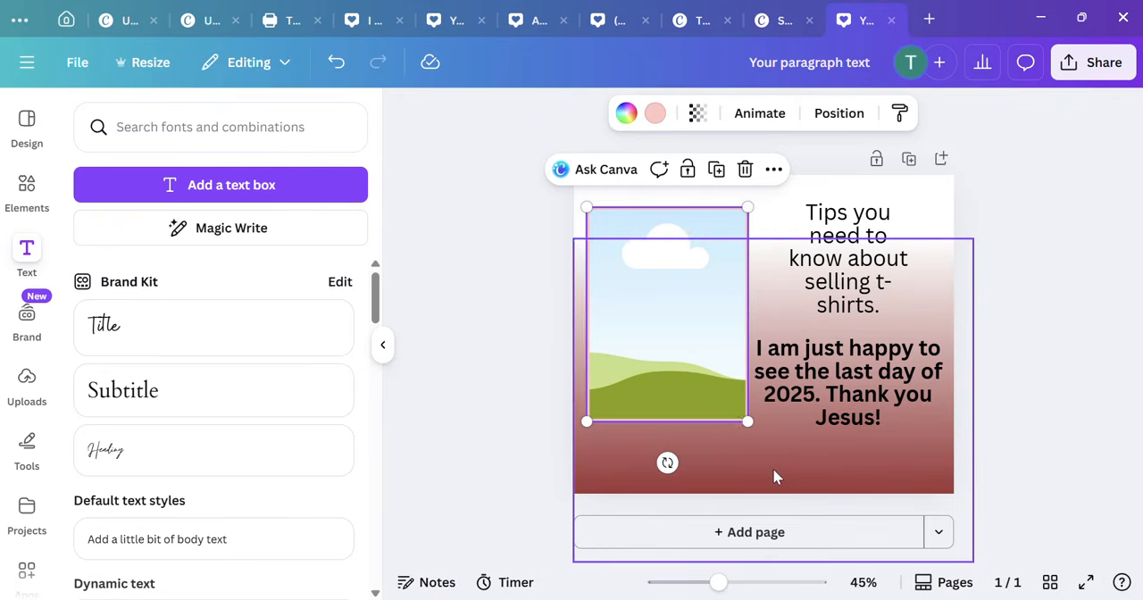
pyautogui.click(502, 405)
# Step: Add another text box, enlarge its text to size 50.9 and replace the placeholder with "GET THE PROMPT BUNDLE"
pyautogui.click(235, 189)
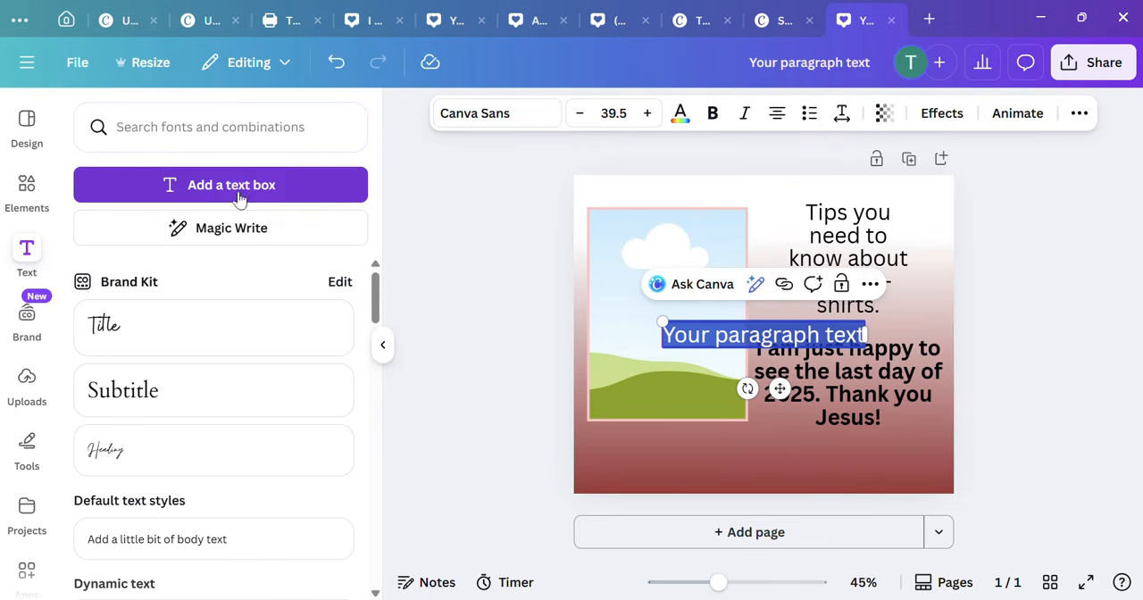
pyautogui.moveTo(662, 320); pyautogui.dragTo(604, 308)
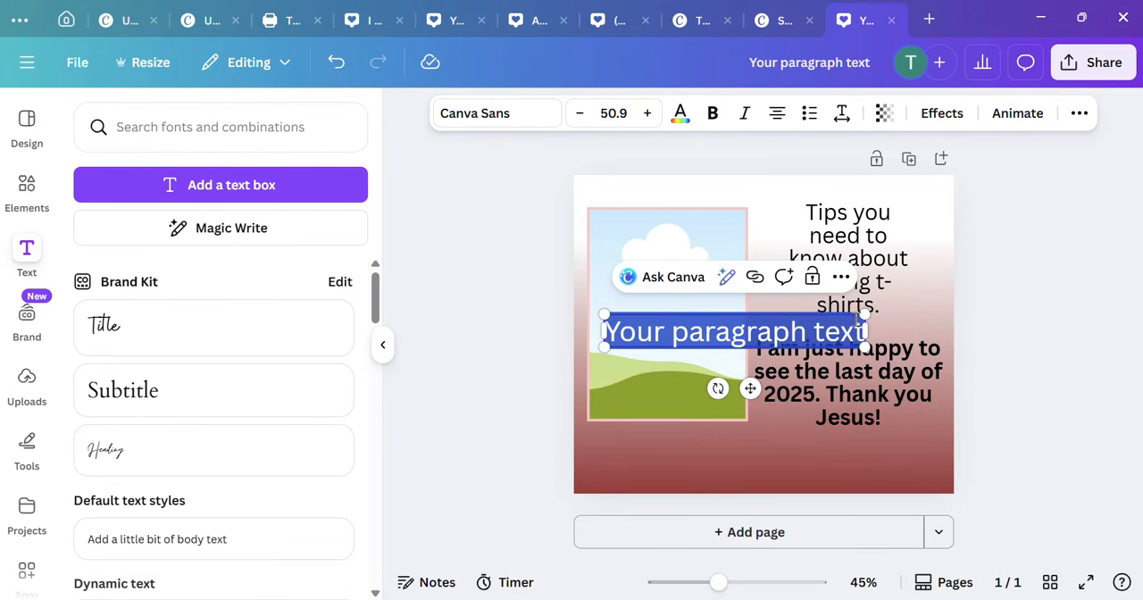
pyautogui.click(857, 320)
pyautogui.press('BackSpace')
pyautogui.press('BackSpace')
pyautogui.press('BackSpace')
pyautogui.press('BackSpace')
pyautogui.press('BackSpace')
pyautogui.press('BackSpace')
pyautogui.press('BackSpace')
pyautogui.press('BackSpace')
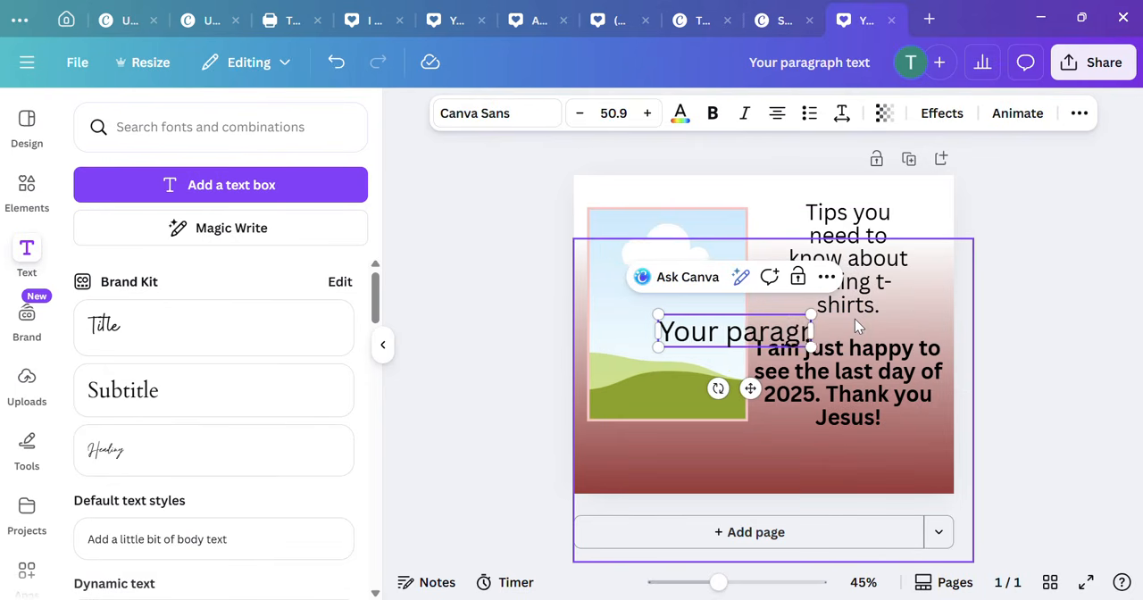
pyautogui.press('BackSpace')
pyautogui.press('BackSpace')
pyautogui.press('BackSpace')
pyautogui.press('BackSpace')
pyautogui.press('BackSpace')
pyautogui.press('BackSpace')
pyautogui.press('BackSpace')
pyautogui.press('BackSpace')
pyautogui.press('BackSpace')
pyautogui.press('BackSpace')
pyautogui.press('BackSpace')
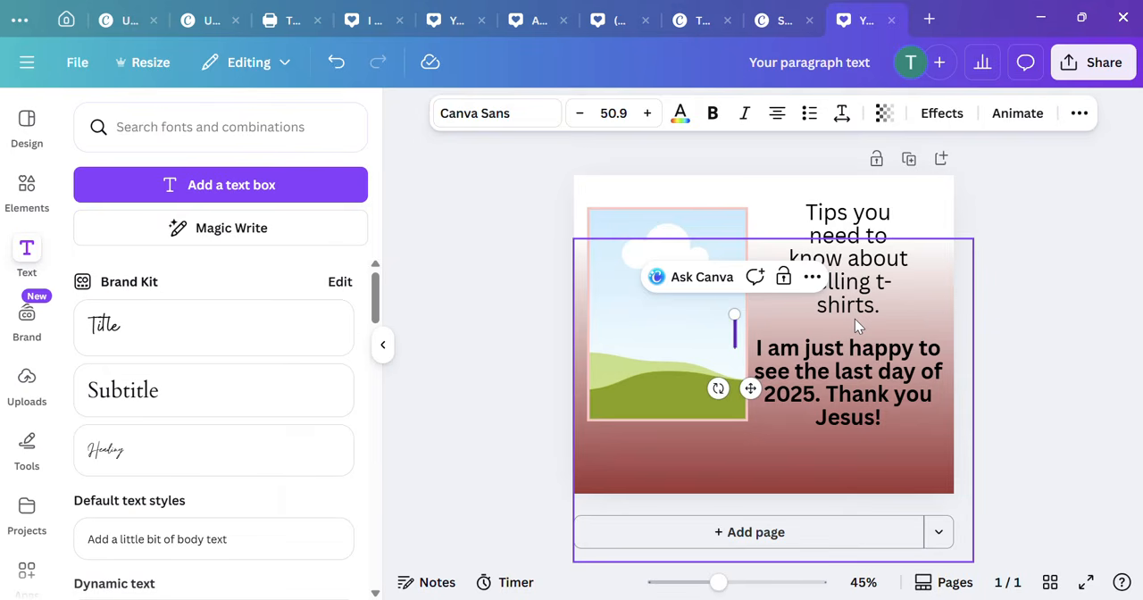
pyautogui.write('GET T')
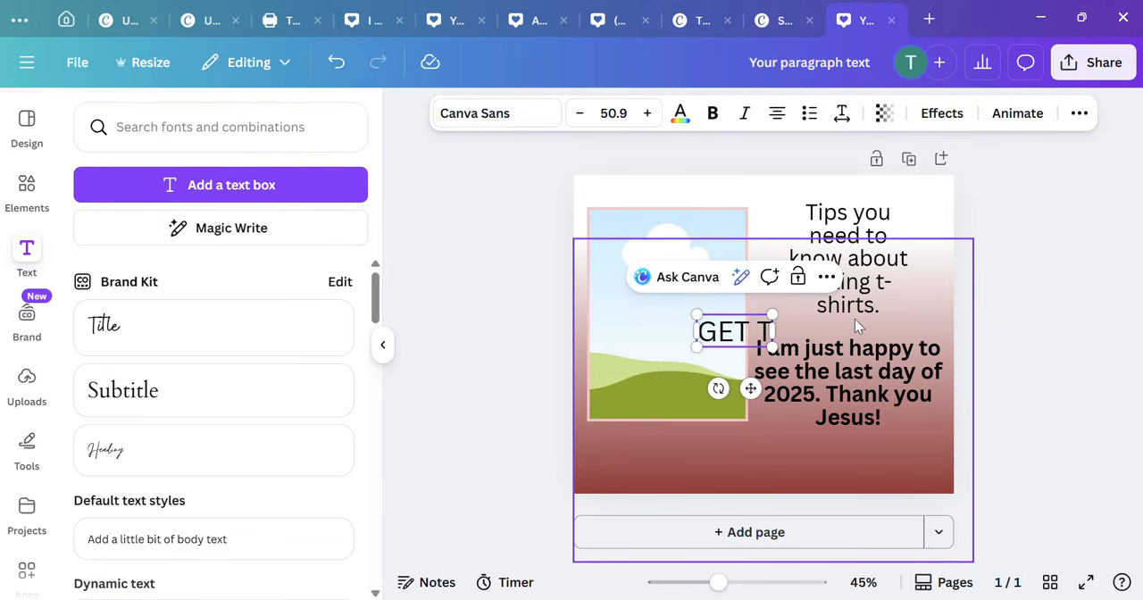
pyautogui.write('HE PROMP')
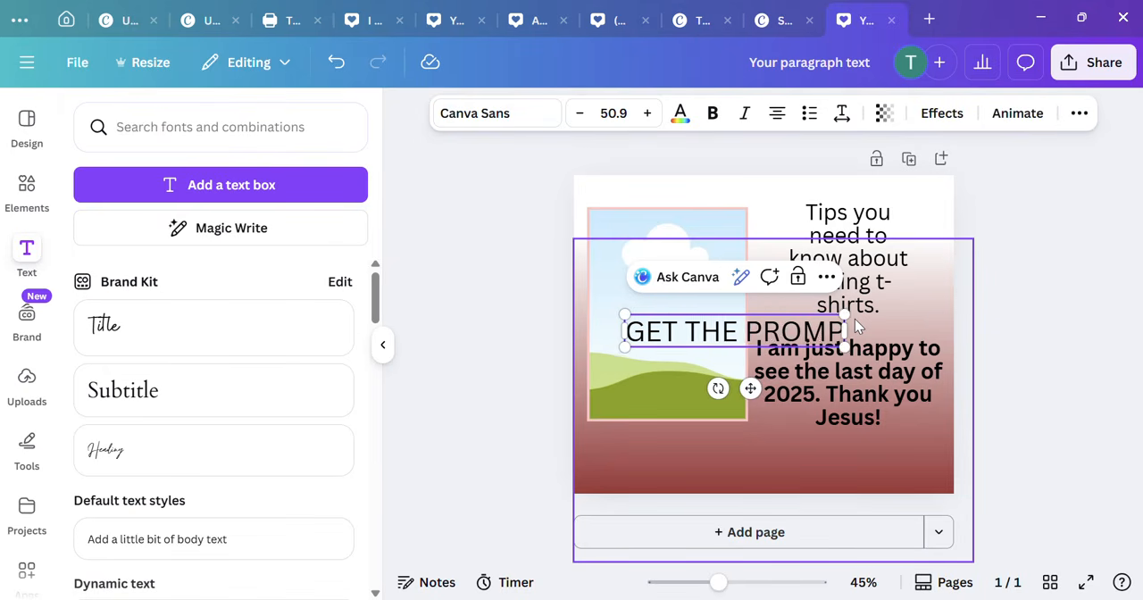
pyautogui.write('T BUNDLE')
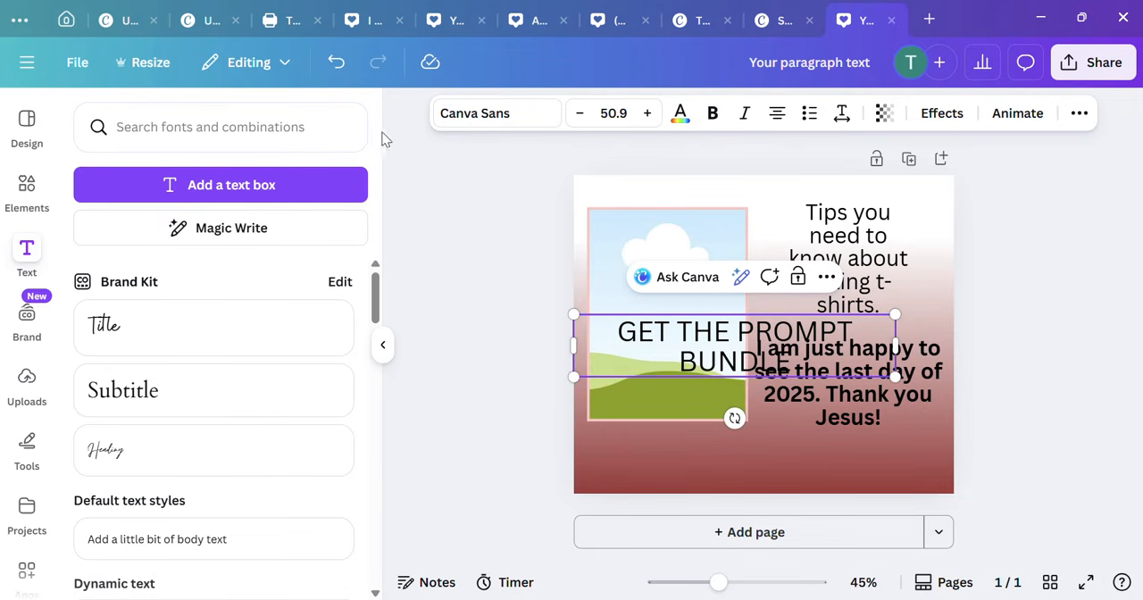
# Step: Reduce the "GET THE PROMPT BUNDLE" text to size 44.9 and center it along the bottom of the page
pyautogui.click(580, 116)
pyautogui.click(580, 116)
pyautogui.click(581, 117)
pyautogui.click(582, 117)
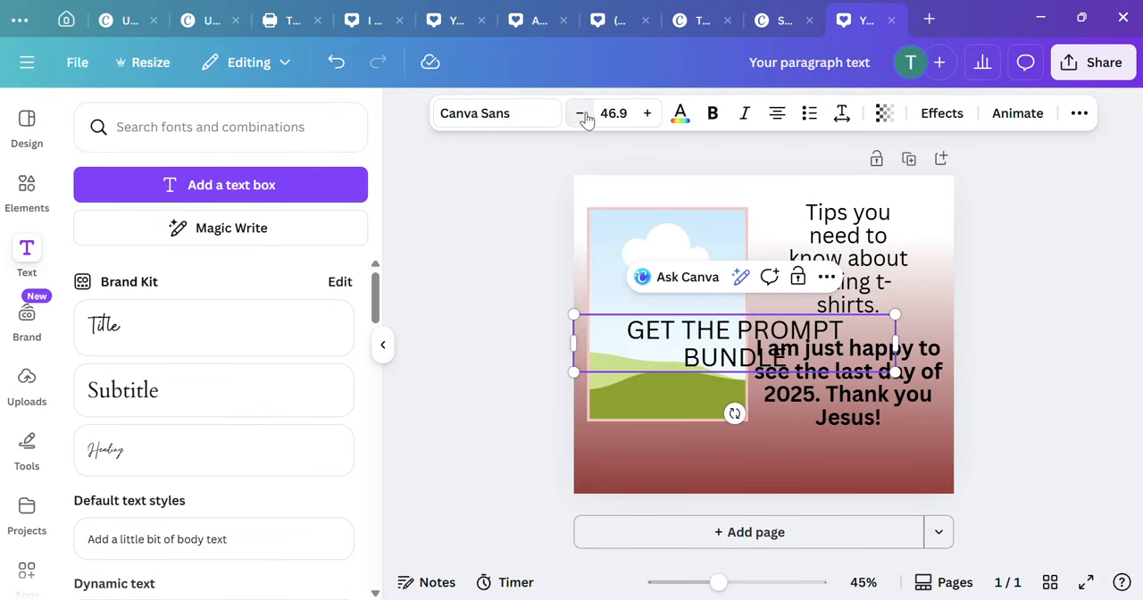
pyautogui.click(583, 118)
pyautogui.click(583, 118)
pyautogui.click(1083, 401)
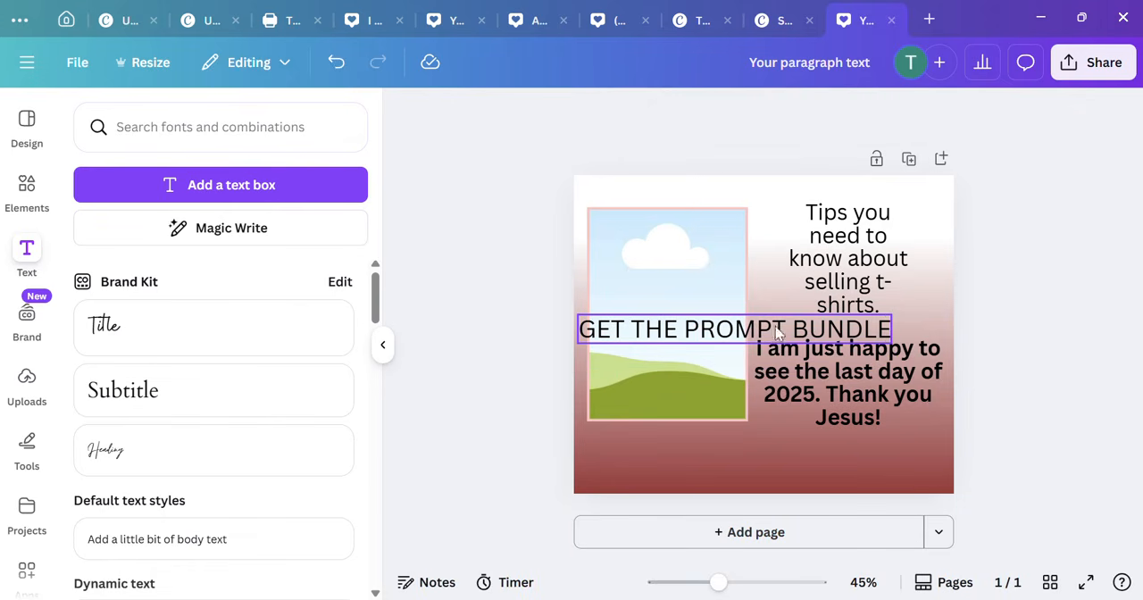
pyautogui.moveTo(774, 334); pyautogui.dragTo(784, 464)
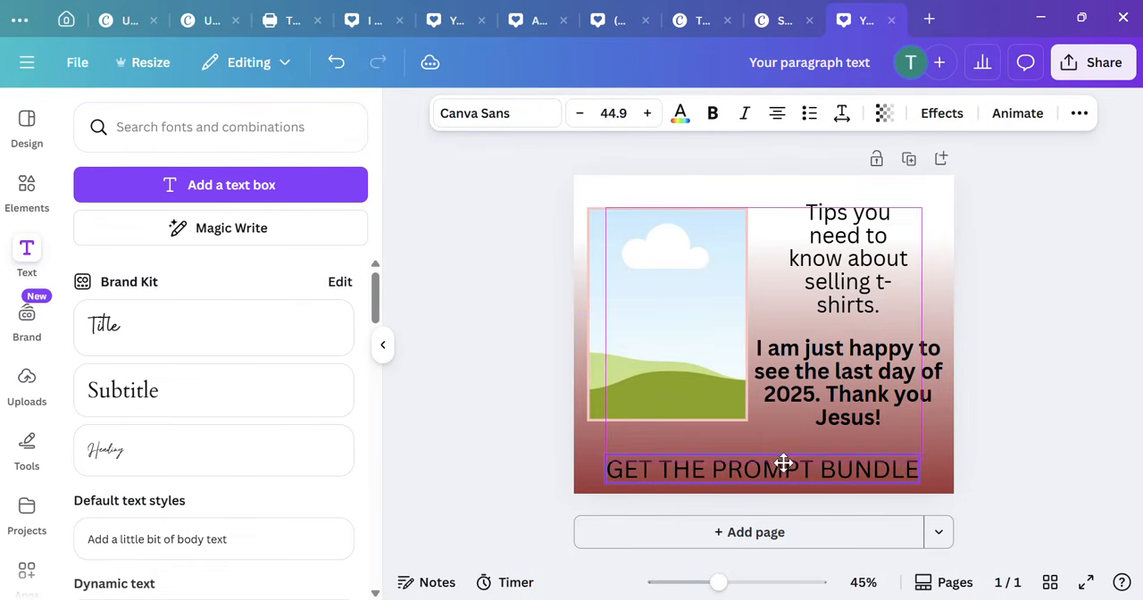
pyautogui.click(1011, 354)
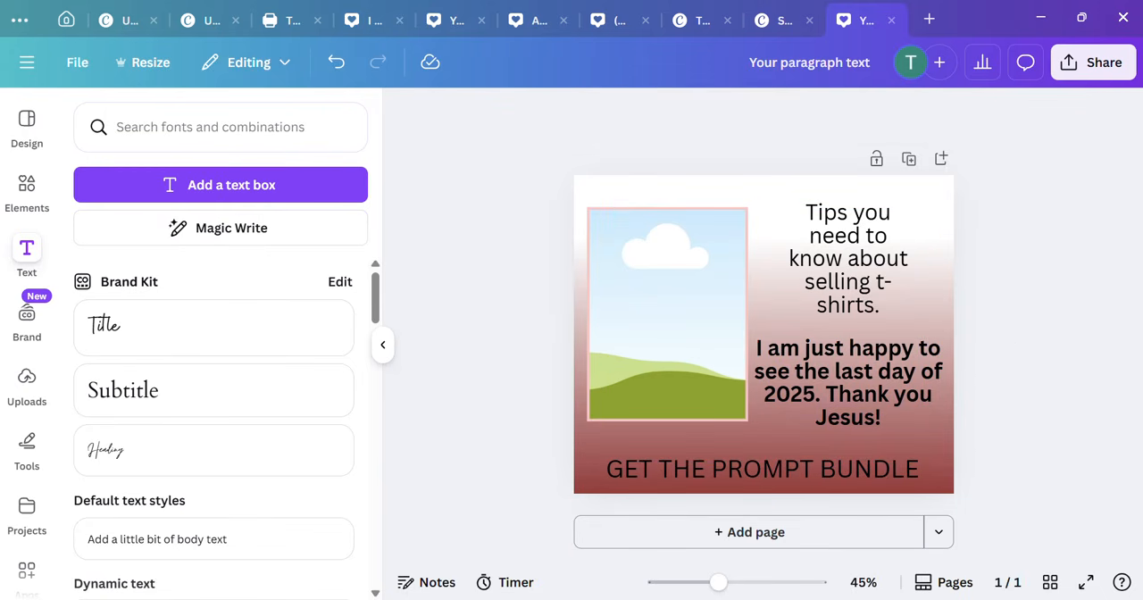
# Step: Switch to Excel and save the workbook as "PROMPT BUMDLE" in CSV UTF-8 (Comma delimited) format in the OneDrive Desktop folder
pyautogui.hotkey('alt', 'Tab')
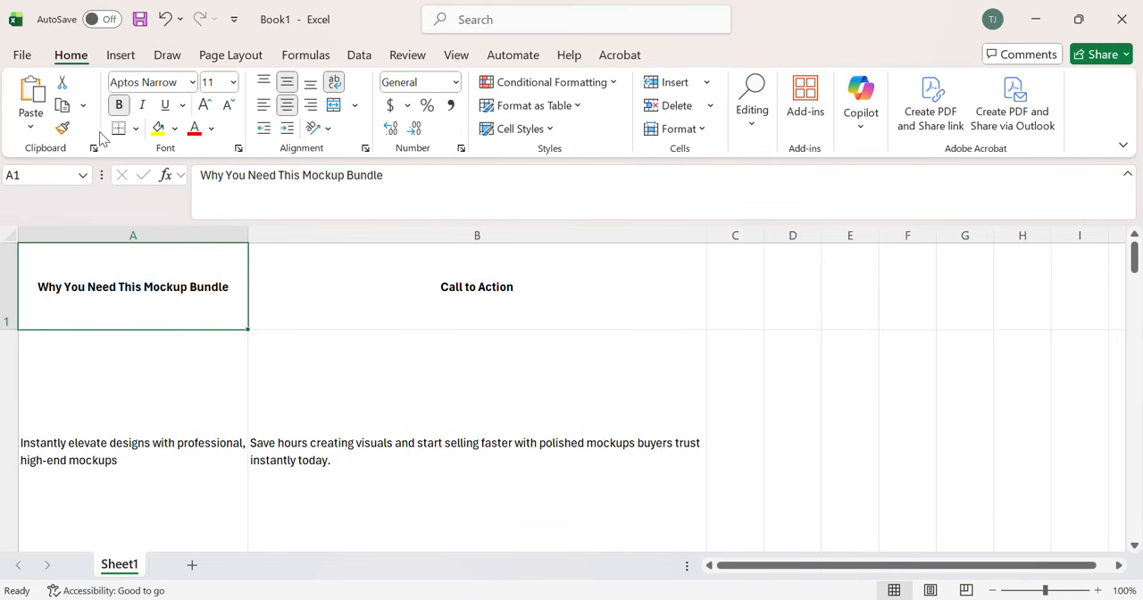
pyautogui.click(22, 56)
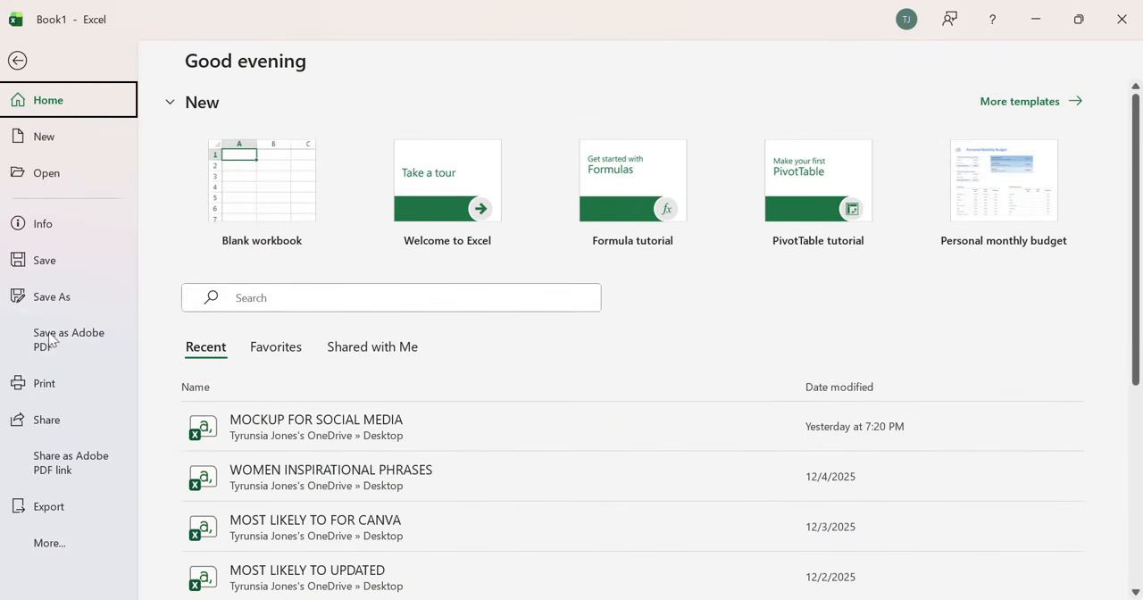
pyautogui.click(52, 298)
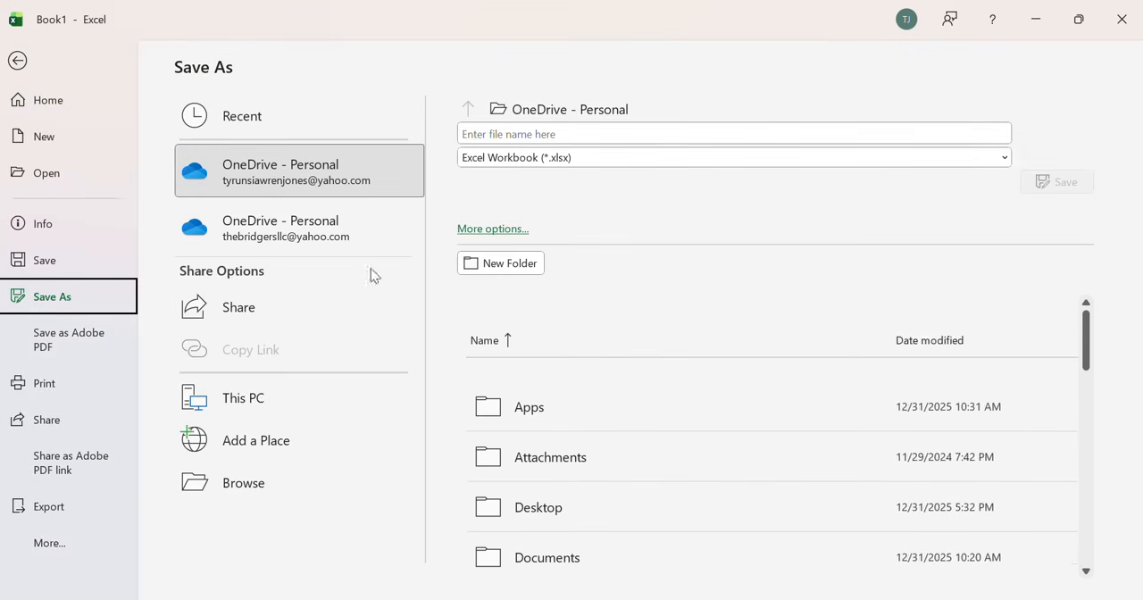
pyautogui.click(623, 158)
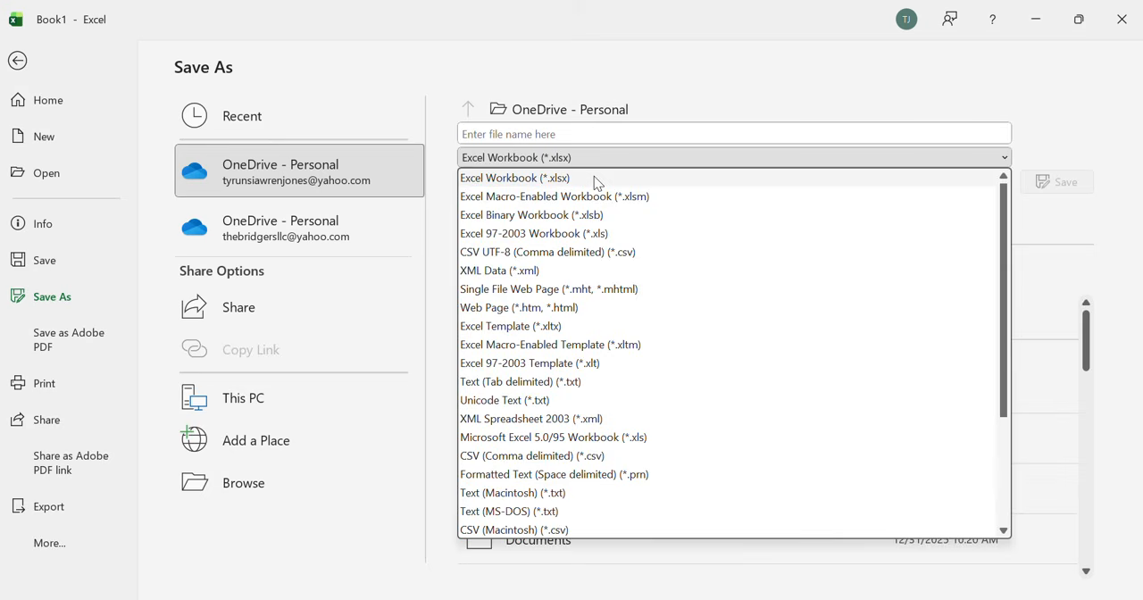
pyautogui.click(535, 253)
pyautogui.click(525, 133)
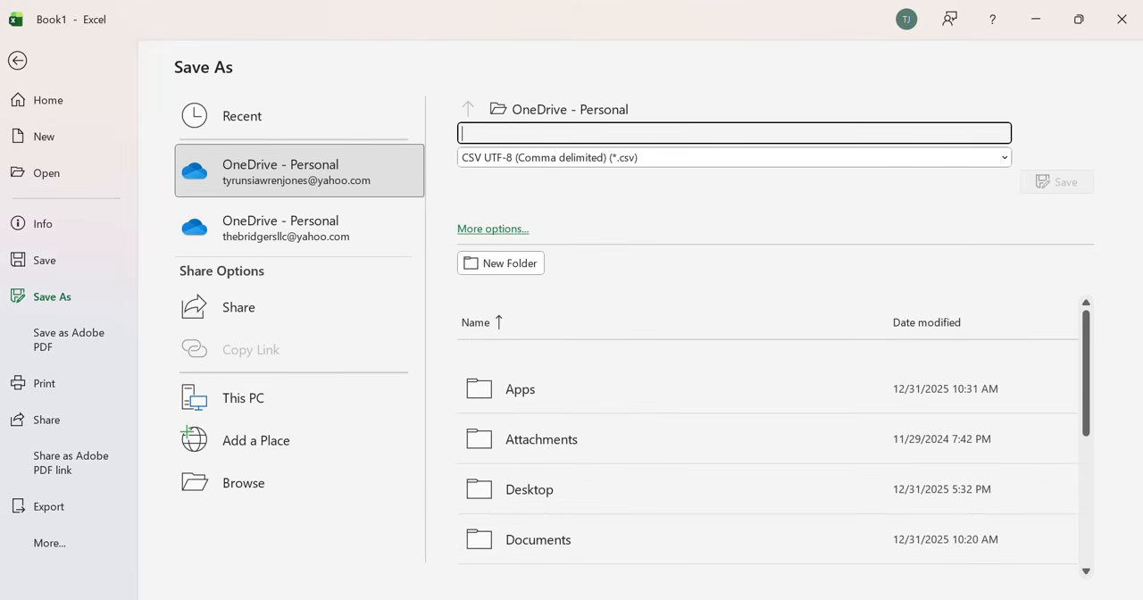
pyautogui.write('PROMPT BUMDLE')
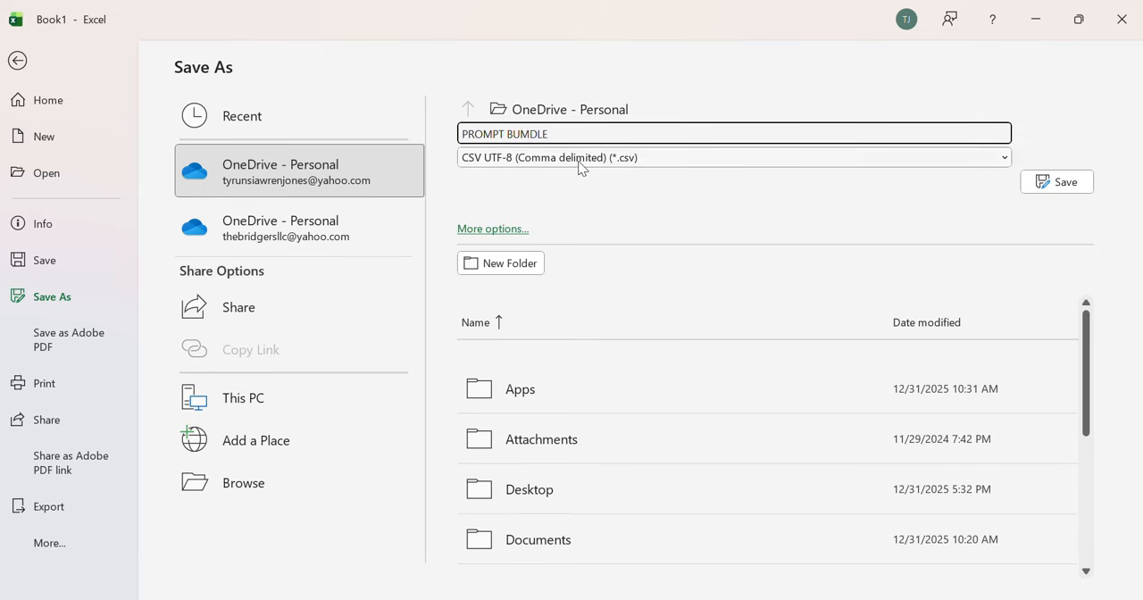
pyautogui.doubleClick(546, 488)
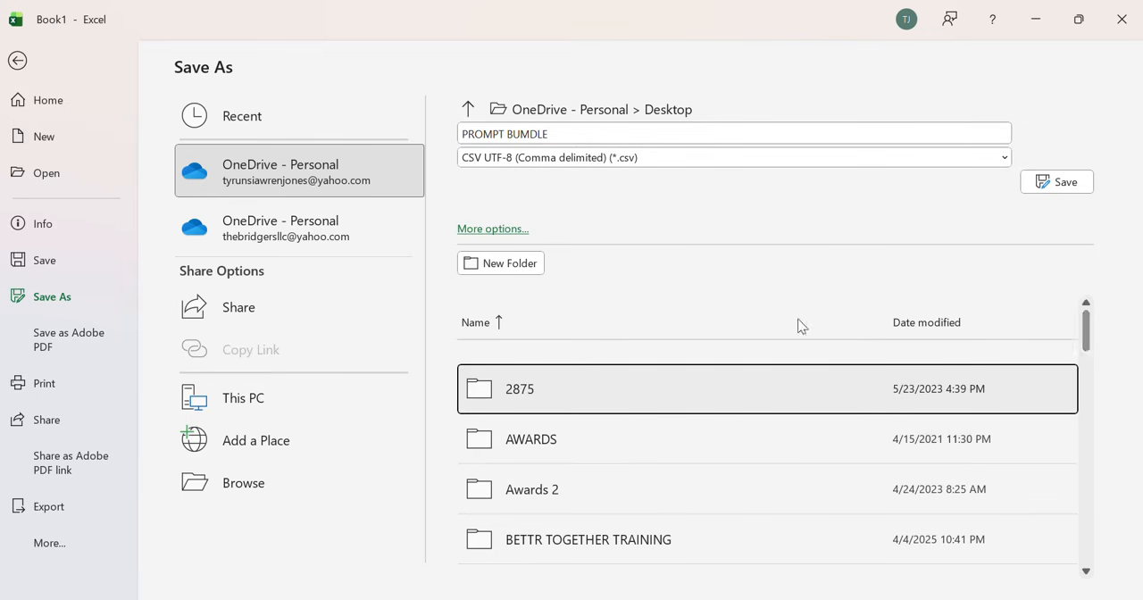
pyautogui.click(1066, 184)
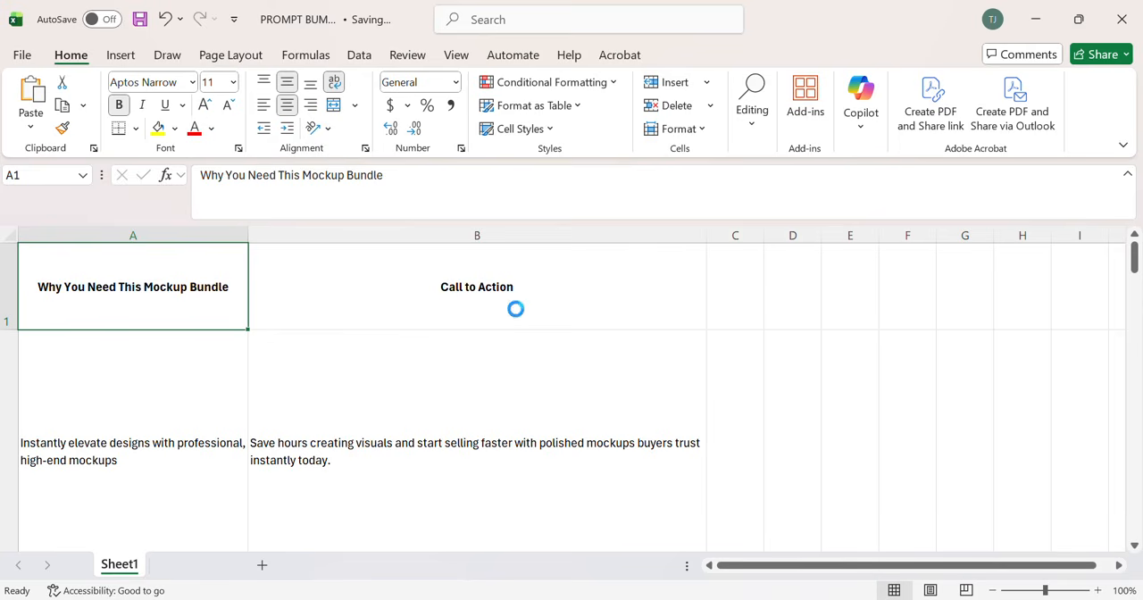
# Step: Return to Canva and open Bulk create's data table for manual entry
pyautogui.click(1036, 19)
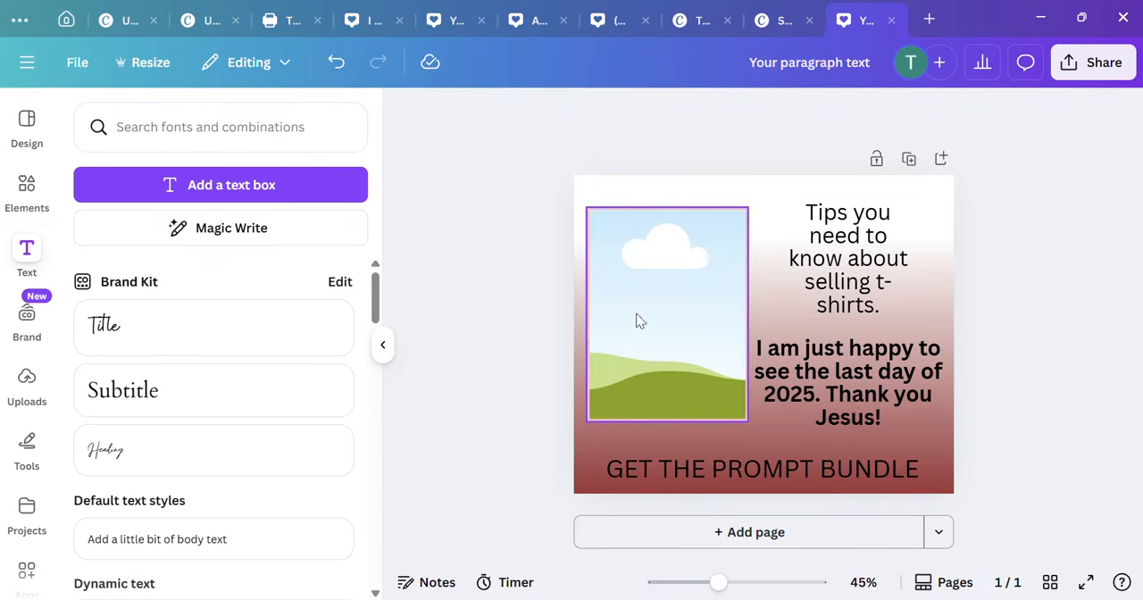
pyautogui.scroll(-2, 18, 425)
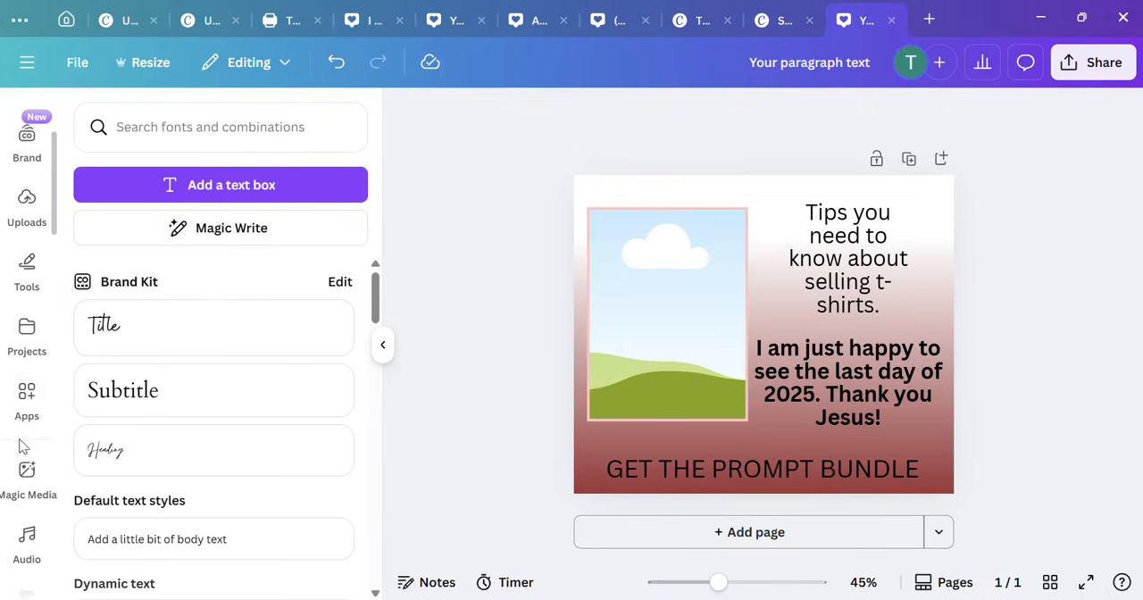
pyautogui.scroll(-3, 32, 419)
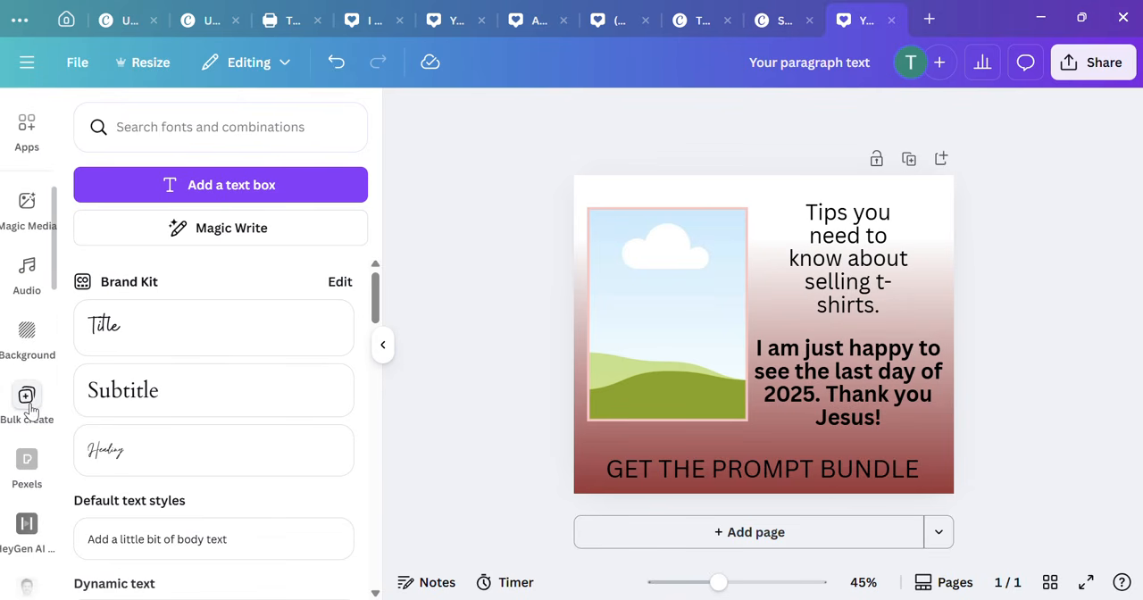
pyautogui.click(28, 407)
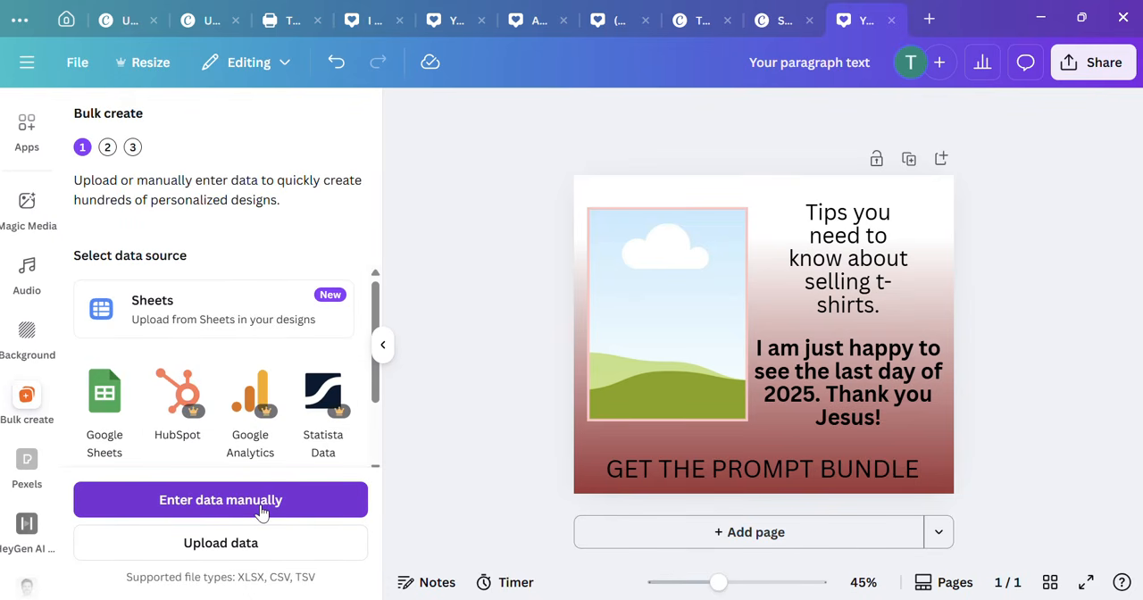
pyautogui.click(262, 502)
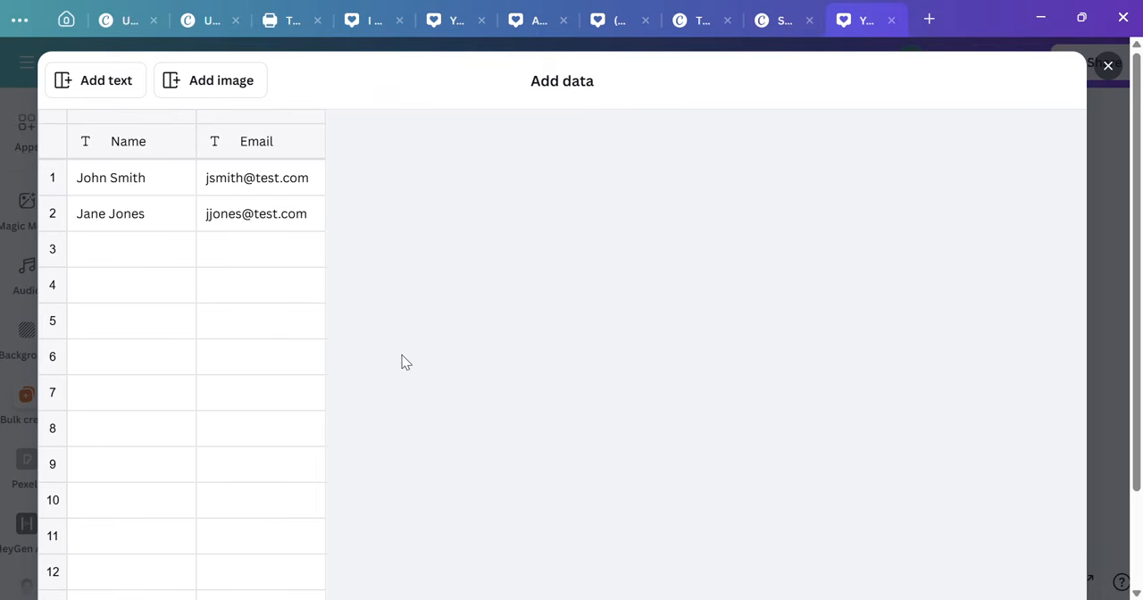
# Step: Switch to Excel and copy cells A1 to A10 of the "Why You Need This Mockup Bundle" column
pyautogui.hotkey('alt', 'Tab')
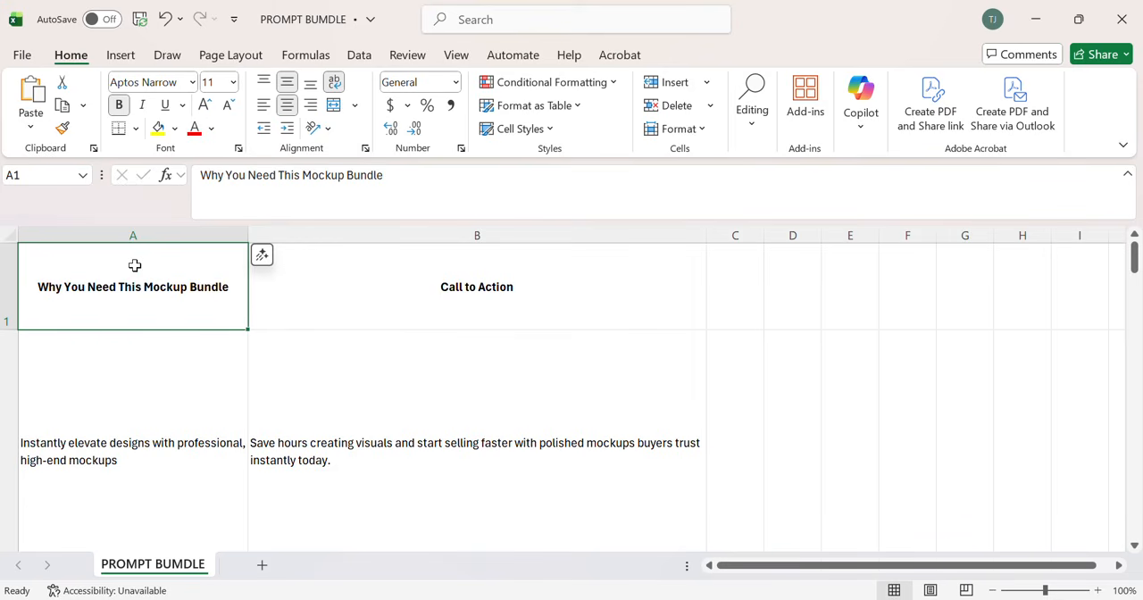
pyautogui.hotkey('shift', 'Down')
pyautogui.hotkey('shift', 'Down')
pyautogui.hotkey('shift', 'Down')
pyautogui.hotkey('shift', 'Down')
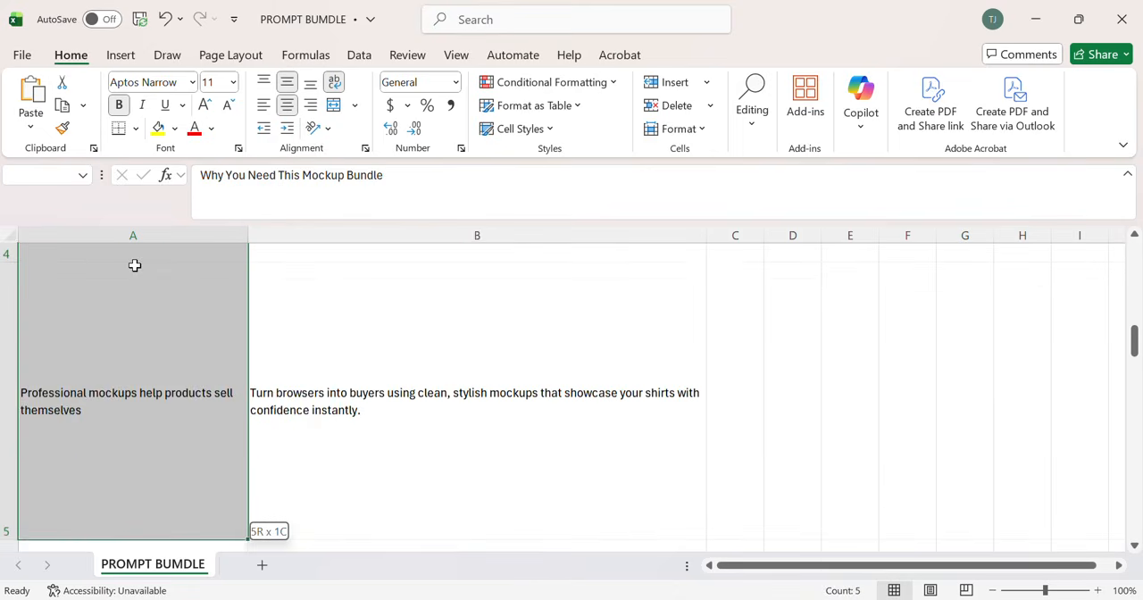
pyautogui.hotkey('shift', 'Down')
pyautogui.hotkey('shift', 'Down')
pyautogui.hotkey('shift', 'Down')
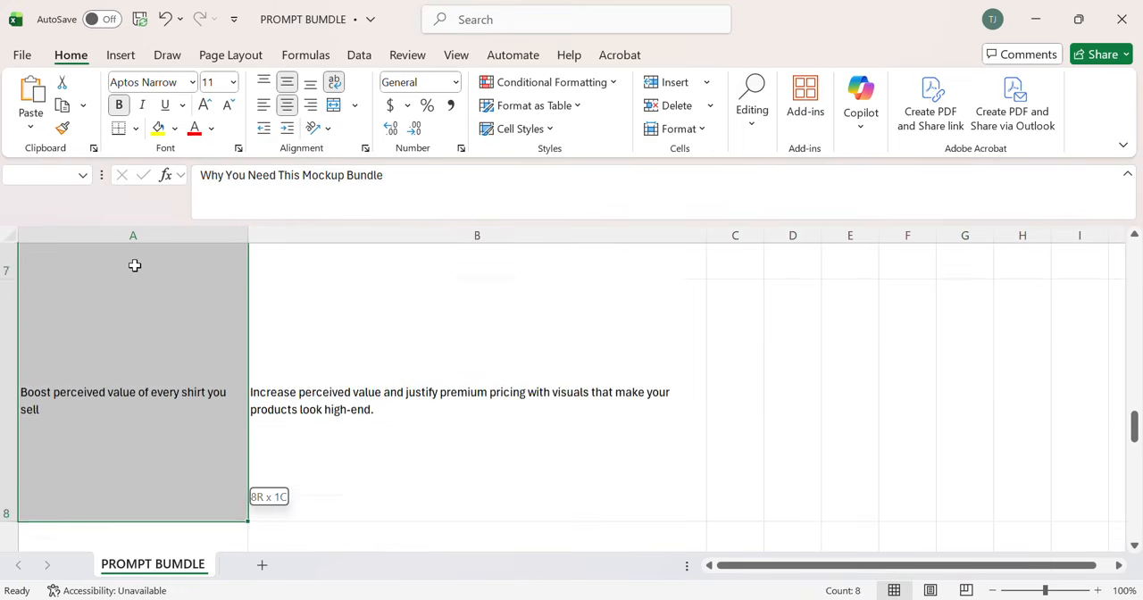
pyautogui.hotkey('shift', 'Down')
pyautogui.hotkey('shift', 'Down')
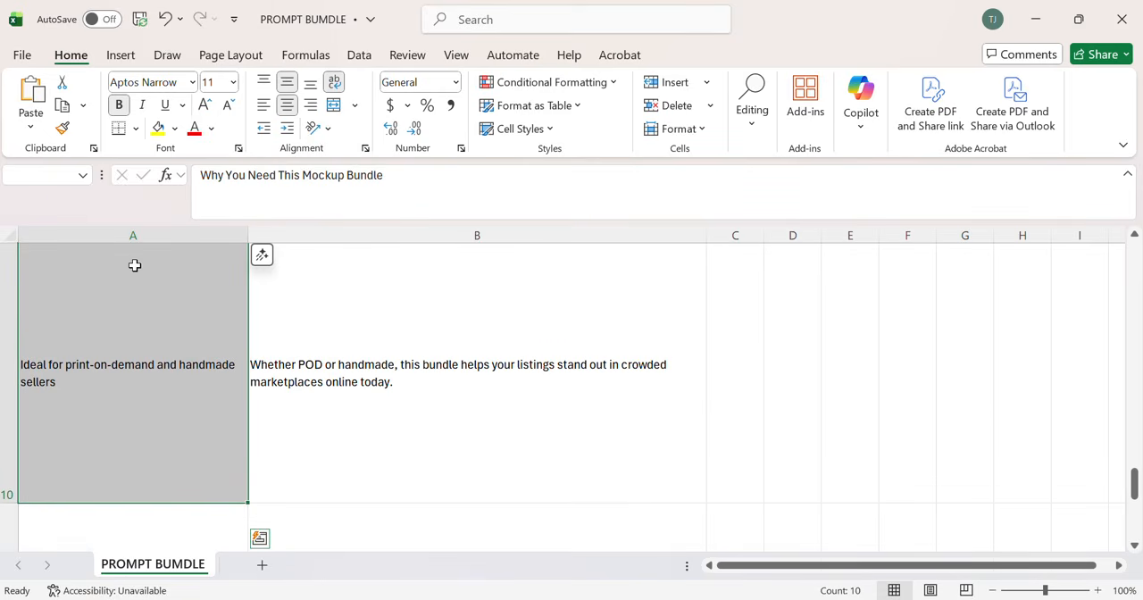
pyautogui.rightClick(159, 277)
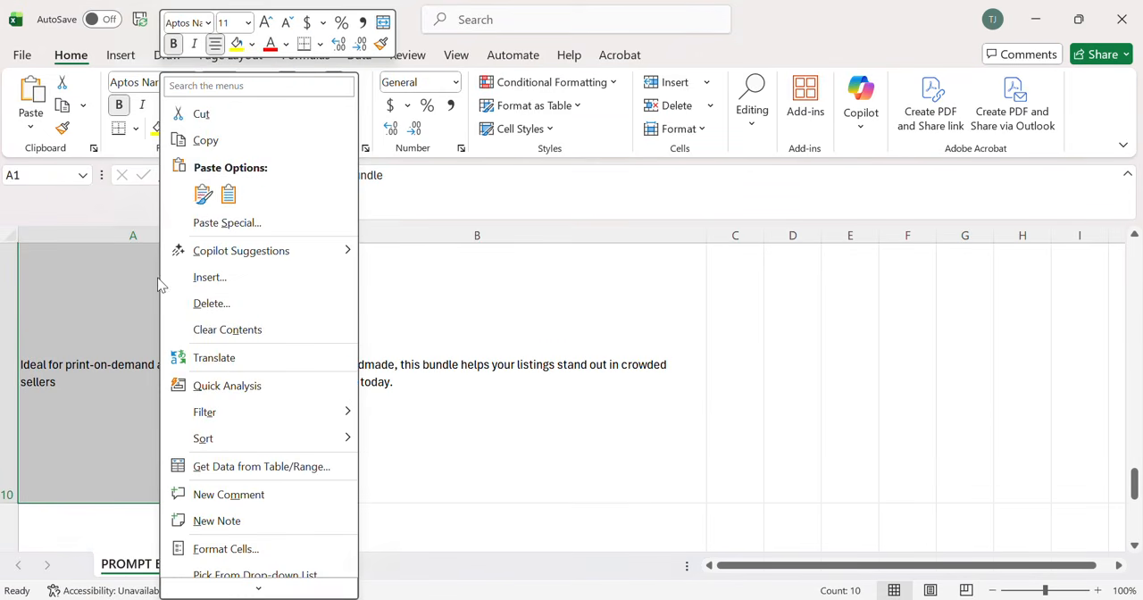
pyautogui.click(207, 141)
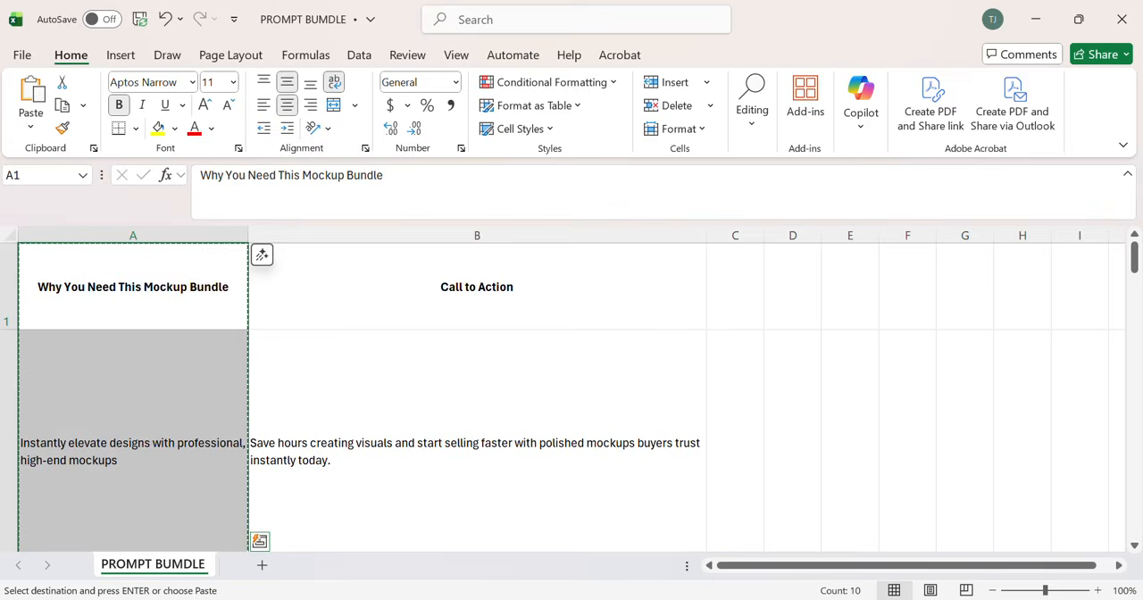
# Step: Back in Canva, paste the copied cells over the Name column of the data table, starting at its header
pyautogui.click(801, 597)
pyautogui.click(97, 143)
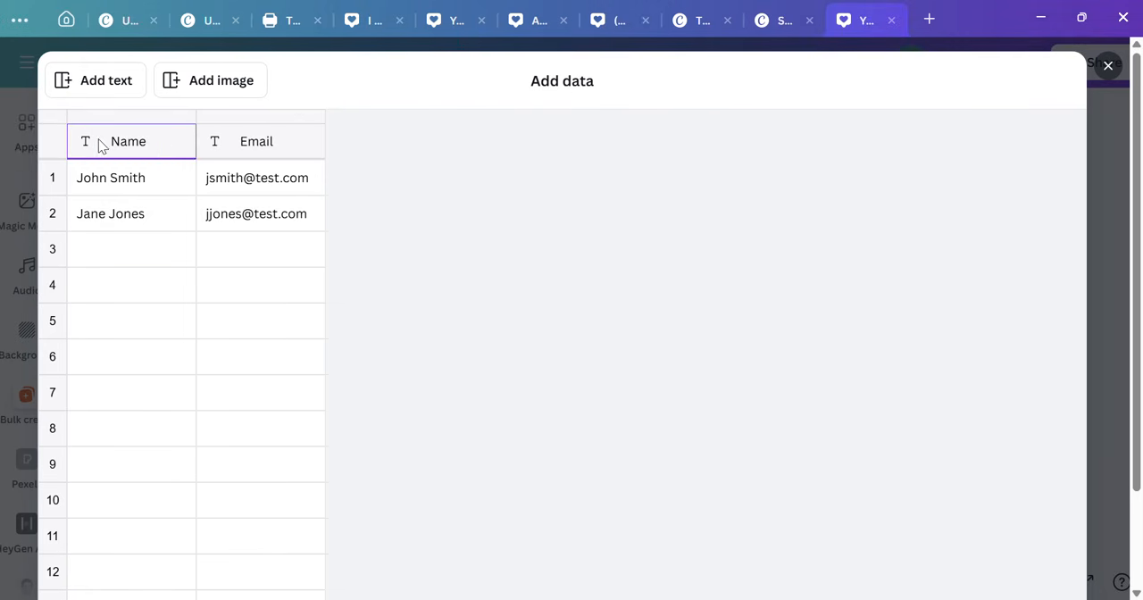
pyautogui.rightClick(94, 139)
pyautogui.click(140, 196)
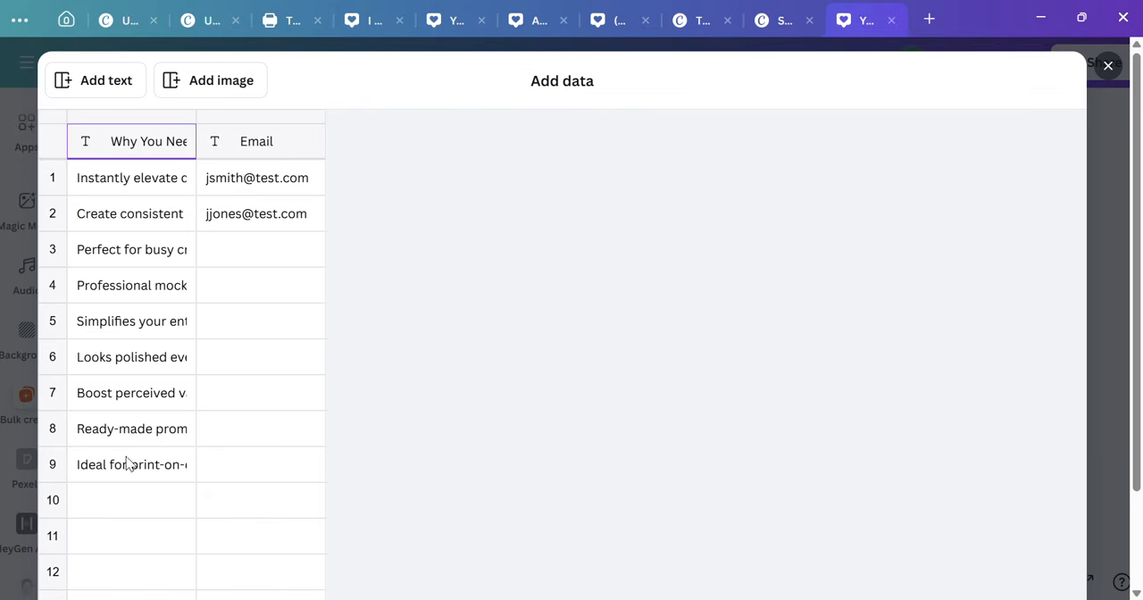
# Step: Switch to Excel and copy cells B1 to B10 of the "Call to Action" column
pyautogui.hotkey('alt', 'Tab')
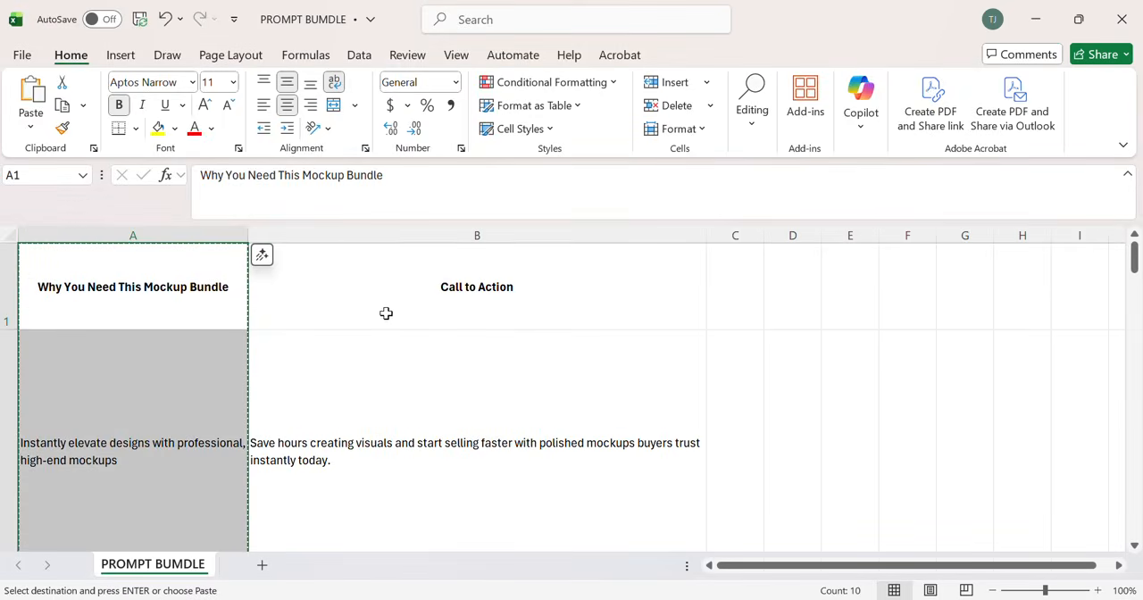
pyautogui.click(328, 269)
pyautogui.hotkey('shift', 'Down')
pyautogui.hotkey('shift', 'Down')
pyautogui.hotkey('shift', 'Down')
pyautogui.hotkey('shift', 'Down')
pyautogui.hotkey('shift', 'Down')
pyautogui.hotkey('shift', 'Down')
pyautogui.hotkey('shift', 'Down')
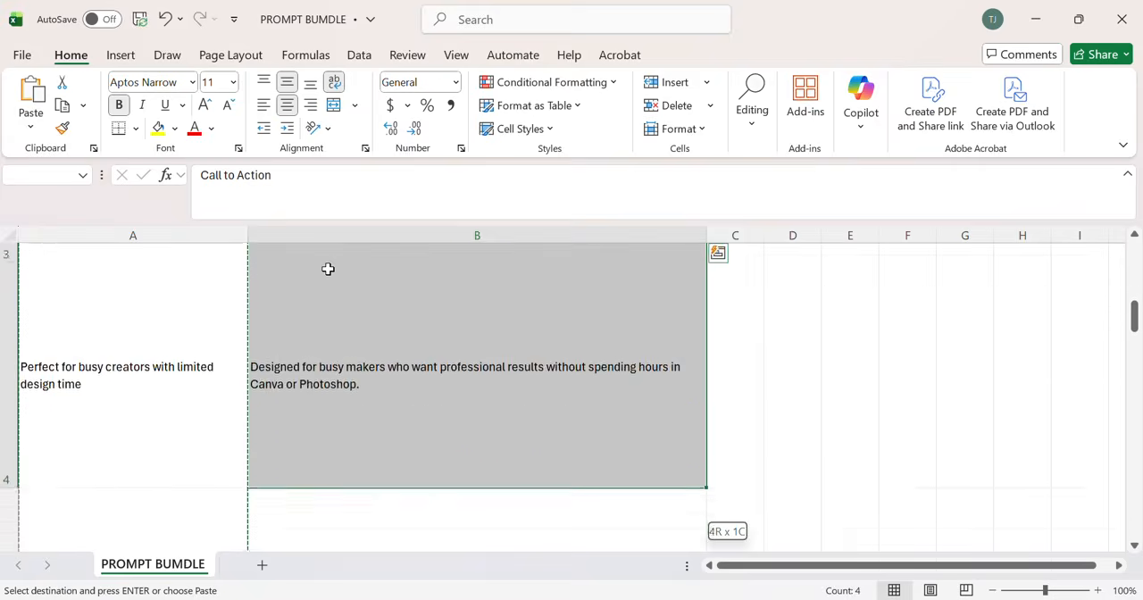
pyautogui.hotkey('shift', 'Down')
pyautogui.hotkey('shift', 'Down')
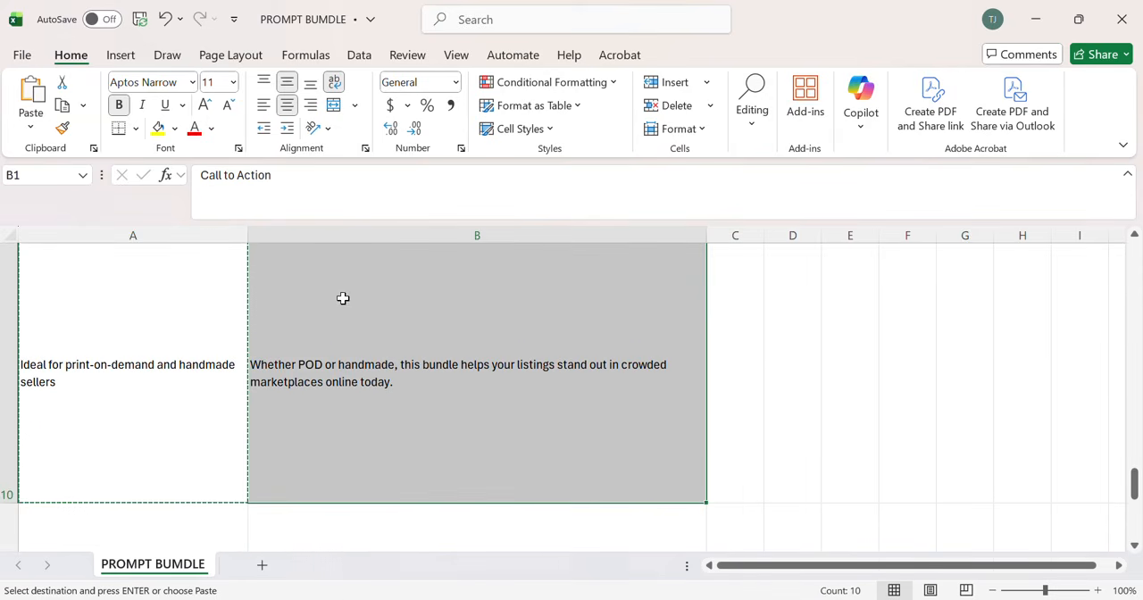
pyautogui.rightClick(345, 298)
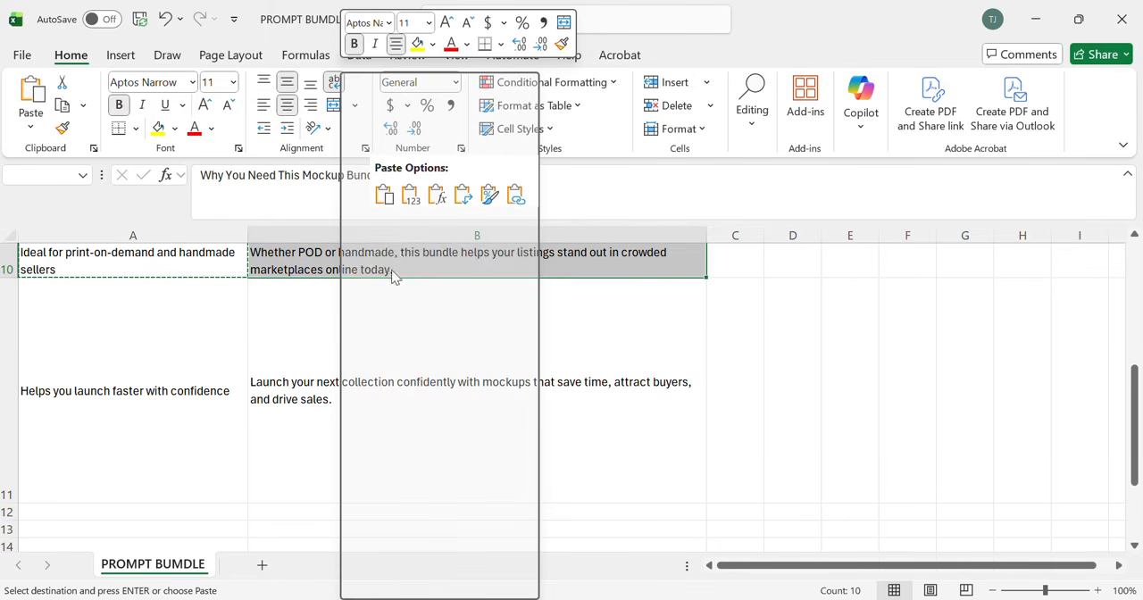
pyautogui.click(393, 142)
pyautogui.scroll(3, 403, 377)
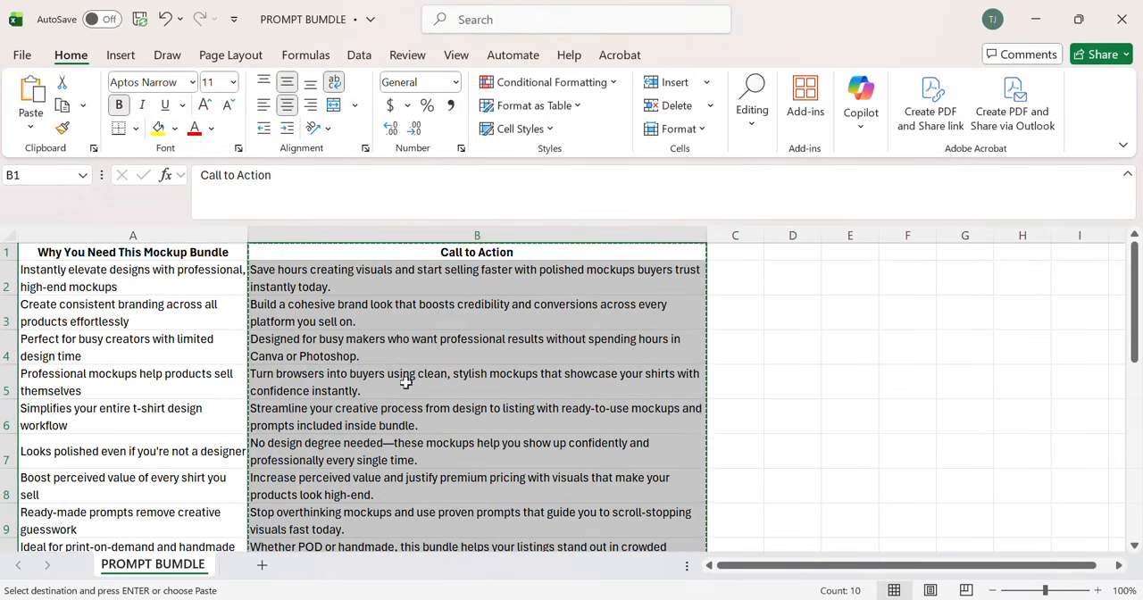
# Step: Back in Canva, paste the copied cells over the Email column of the data table, starting at its header
pyautogui.click(1036, 19)
pyautogui.click(256, 144)
pyautogui.rightClick(254, 145)
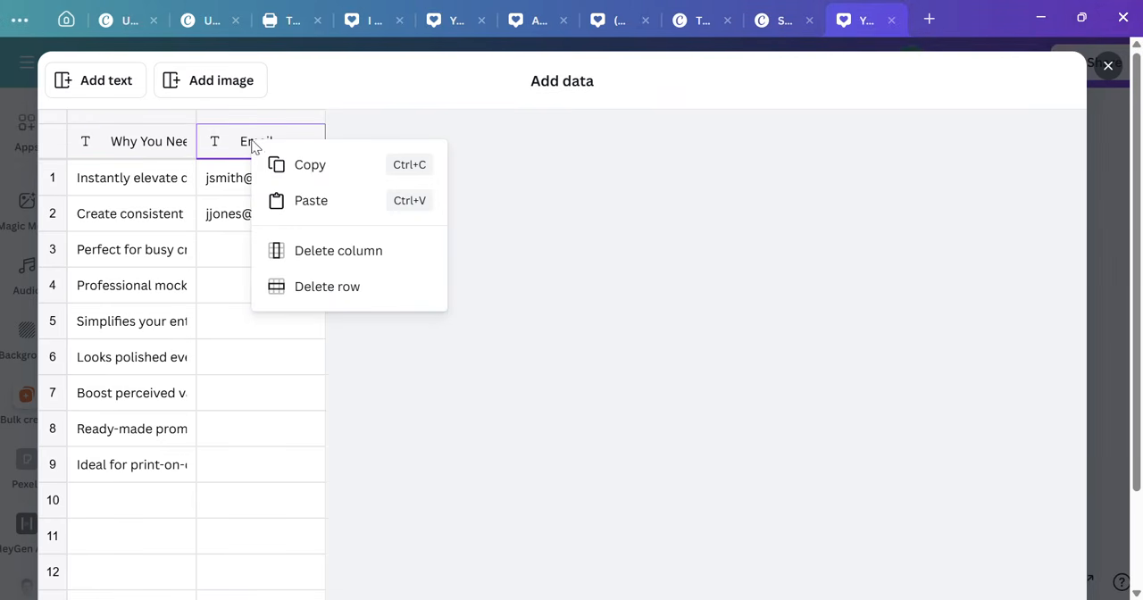
pyautogui.click(302, 201)
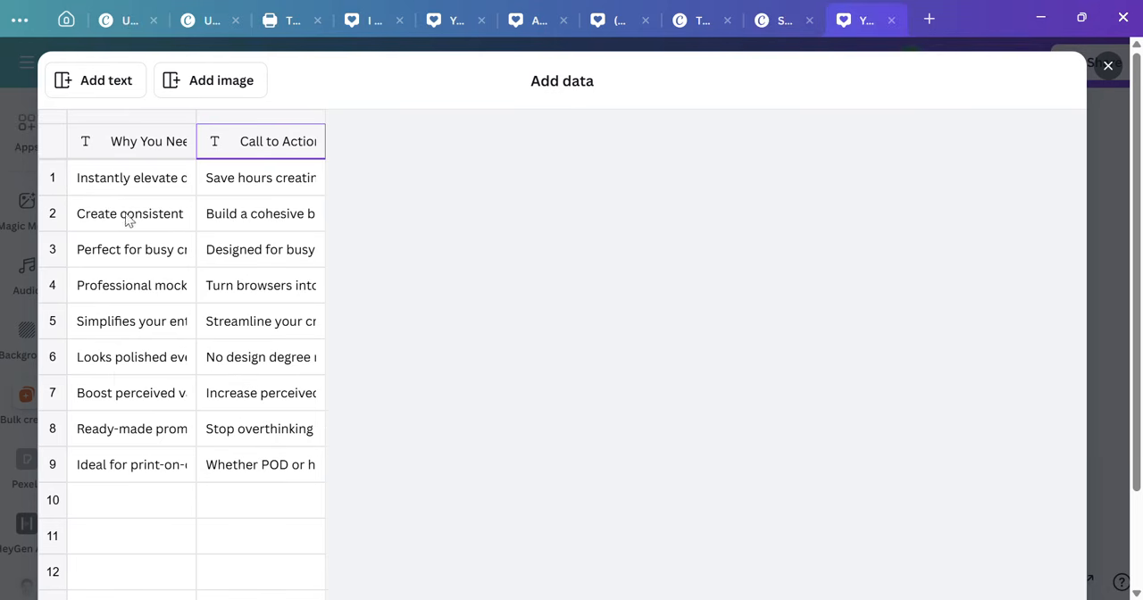
# Step: Add an image column to the data table and select its first row's cell
pyautogui.click(200, 88)
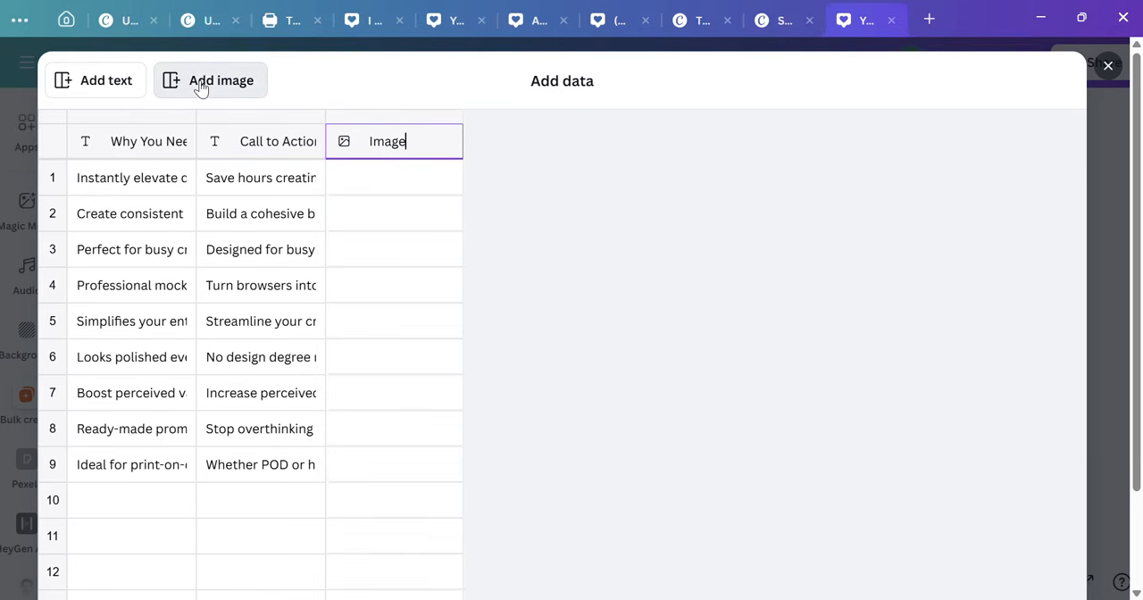
pyautogui.click(389, 185)
pyautogui.click(497, 147)
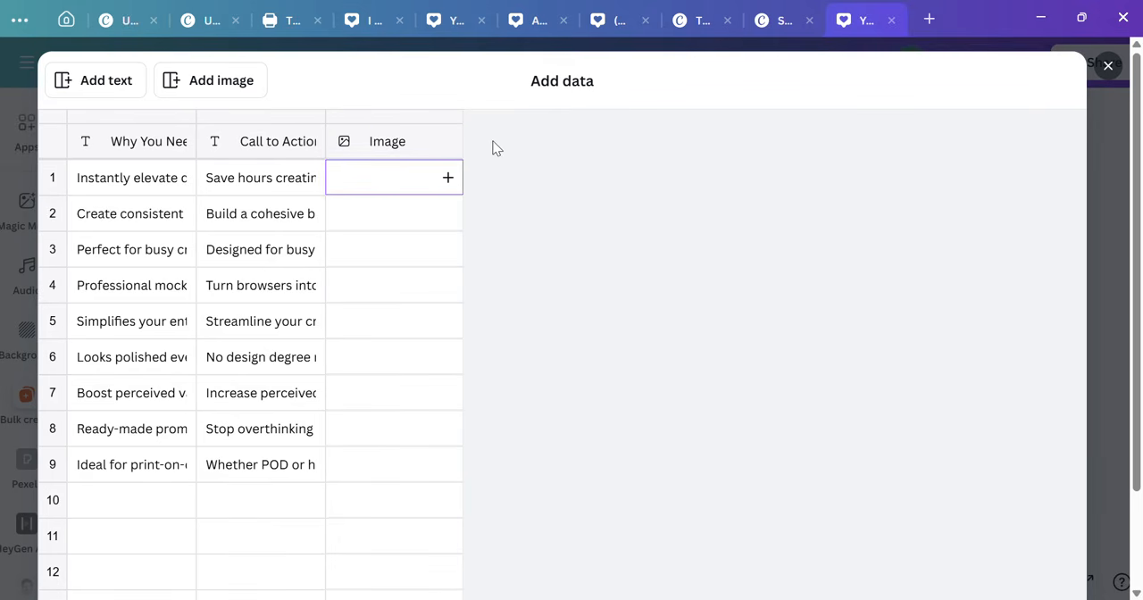
# Step: Fill row 1 of the Image column with the all-black outfit picture from the Uploads folder
pyautogui.click(449, 180)
pyautogui.scroll(-5, 476, 429)
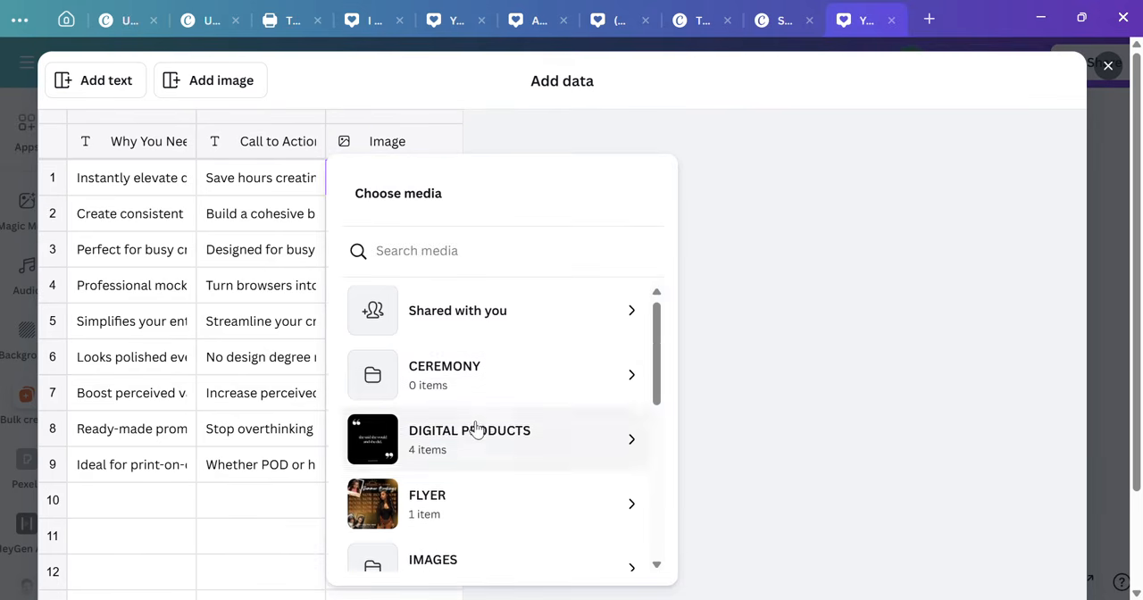
pyautogui.scroll(-1, 475, 429)
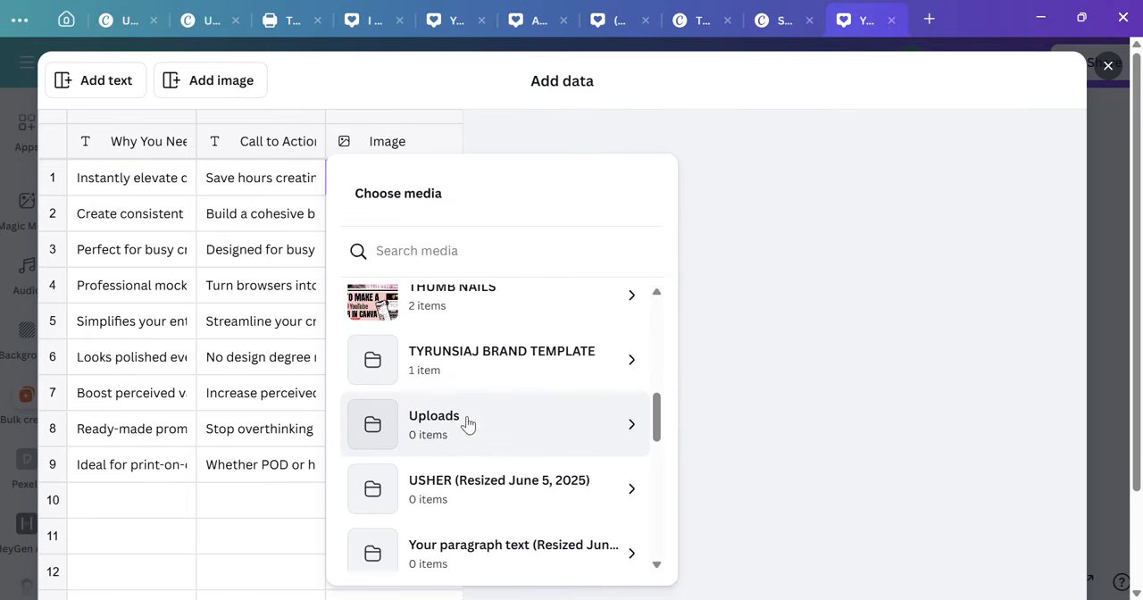
pyautogui.click(467, 423)
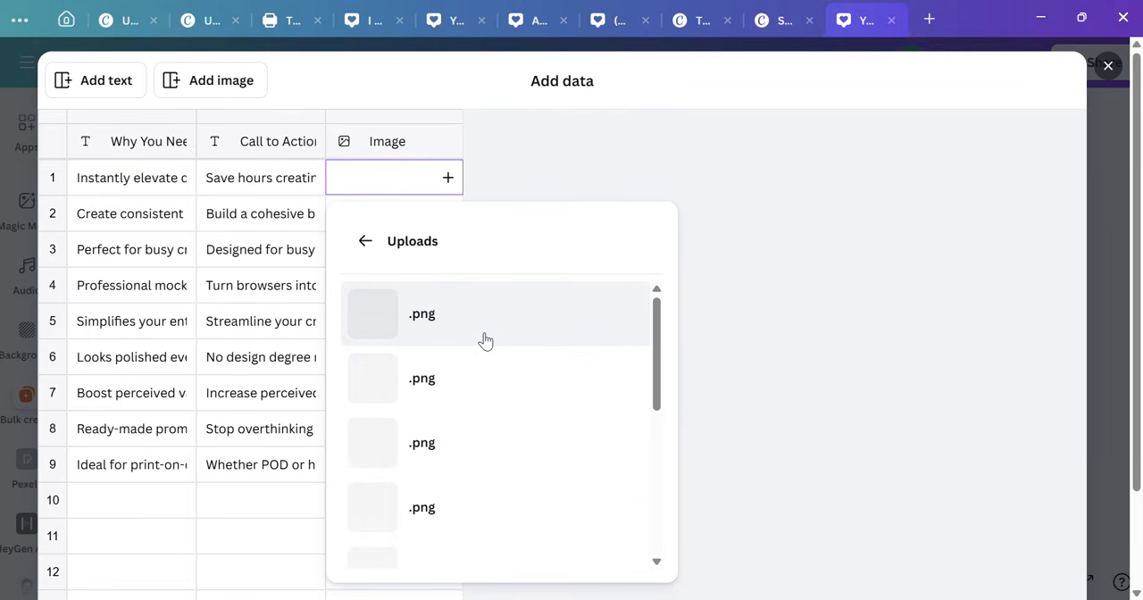
pyautogui.scroll(-3, 485, 340)
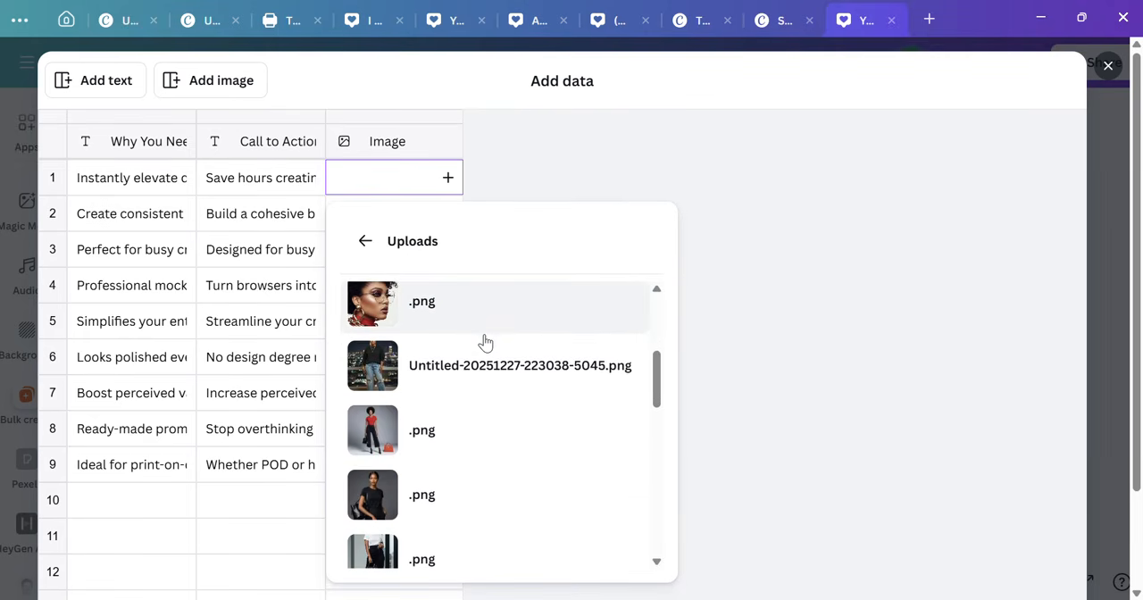
pyautogui.scroll(-1, 485, 342)
pyautogui.scroll(-1, 482, 346)
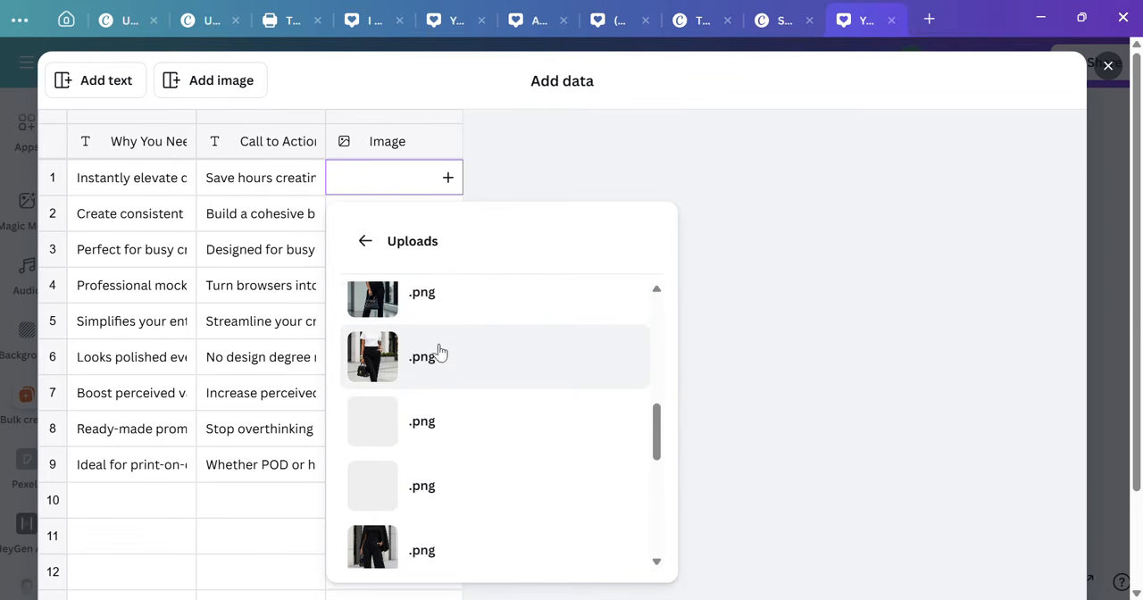
pyautogui.scroll(-1, 411, 348)
pyautogui.scroll(-1, 405, 351)
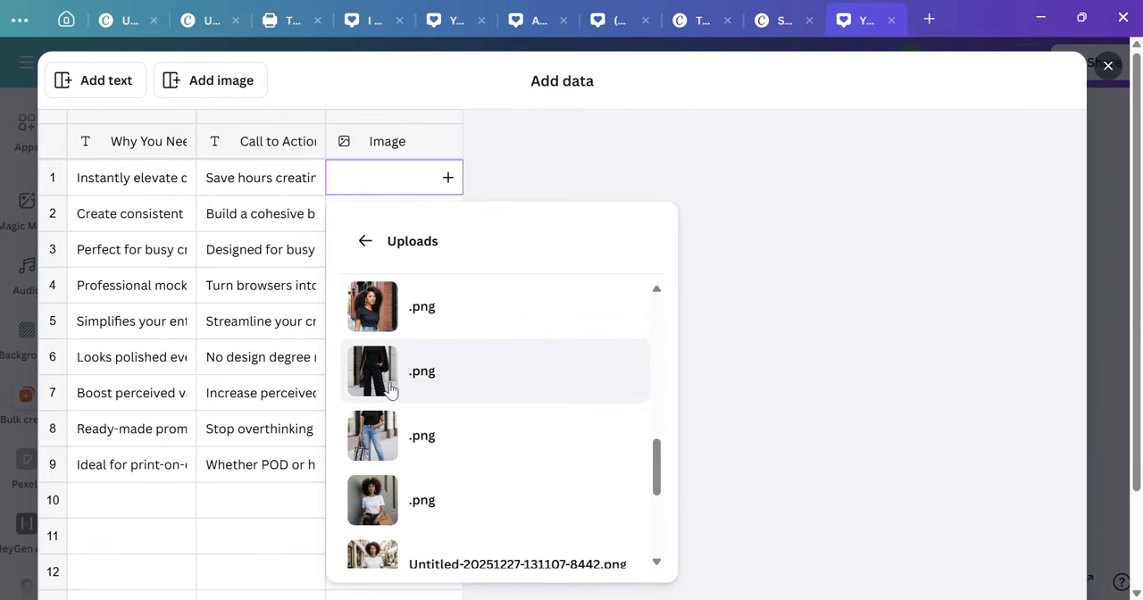
pyautogui.click(388, 383)
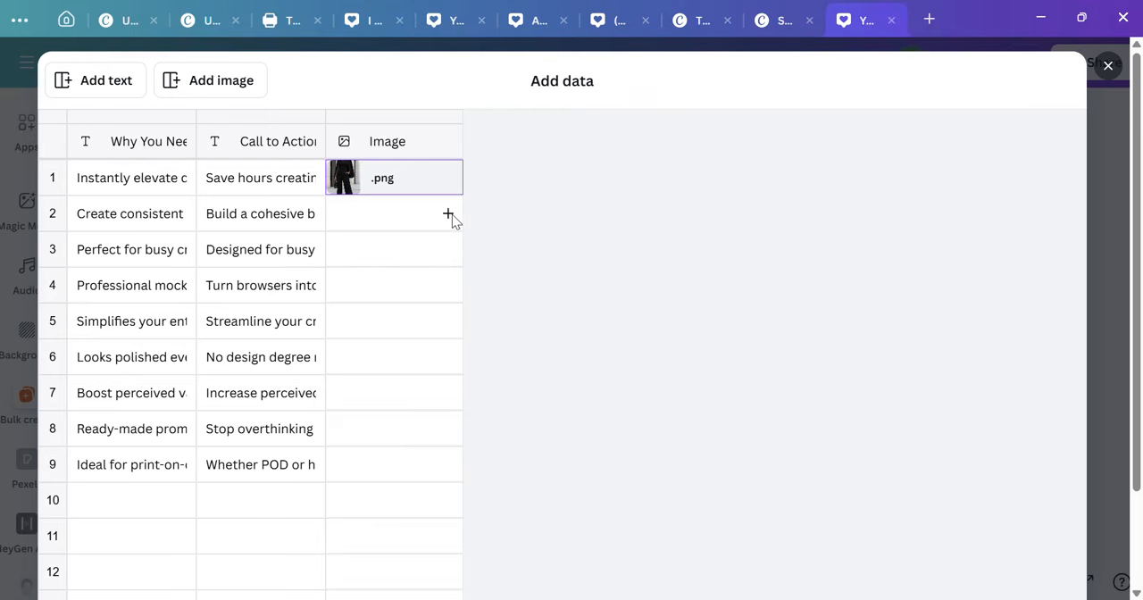
# Step: From Uploads, assign the red top with ripped blue jeans picture to Image row 2 and the white top with black pants and handbag to row 3
pyautogui.click(452, 217)
pyautogui.scroll(-4, 439, 432)
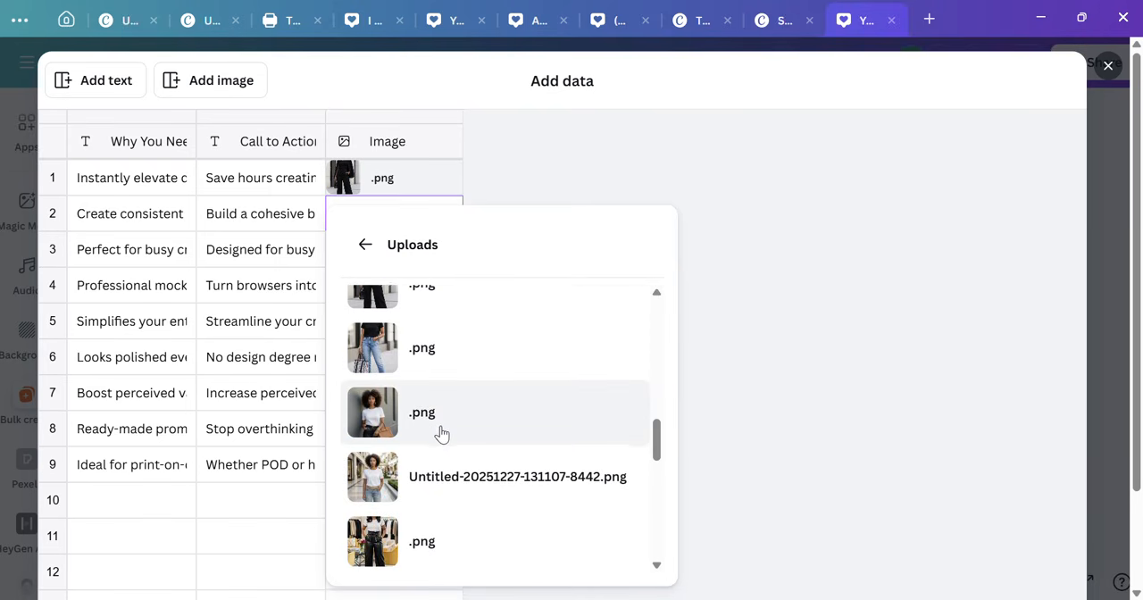
pyautogui.scroll(-2, 441, 433)
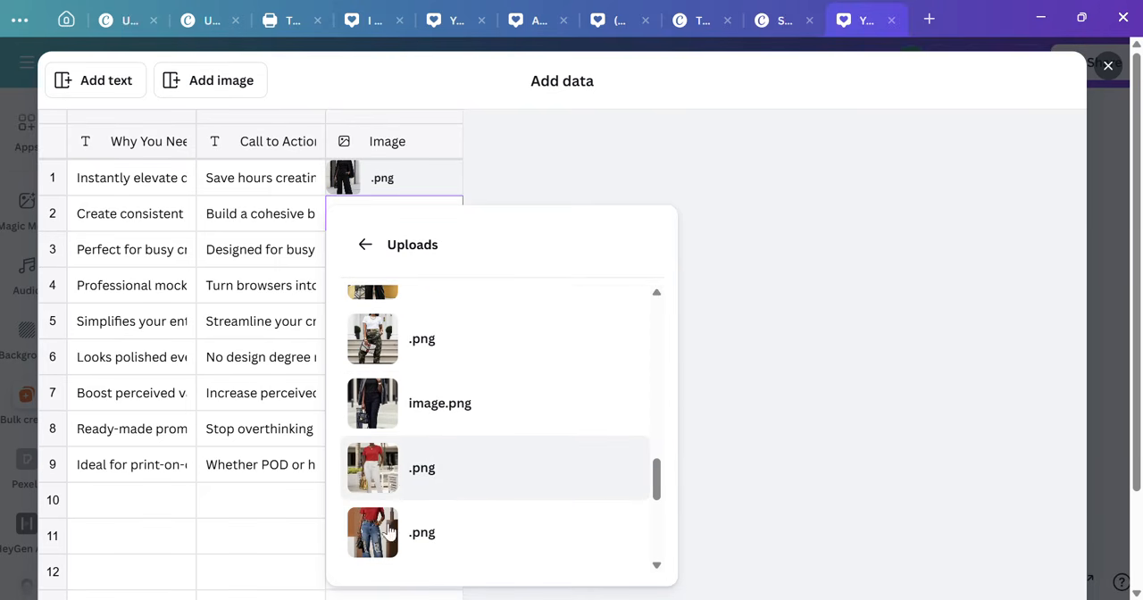
pyautogui.click(389, 533)
pyautogui.click(445, 252)
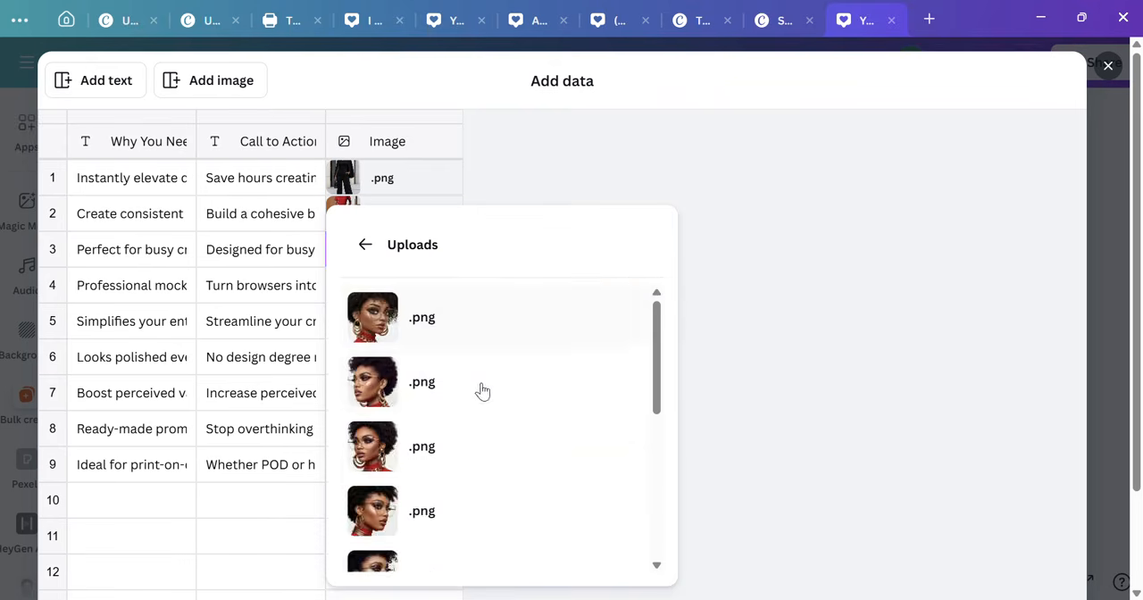
pyautogui.scroll(-5, 473, 420)
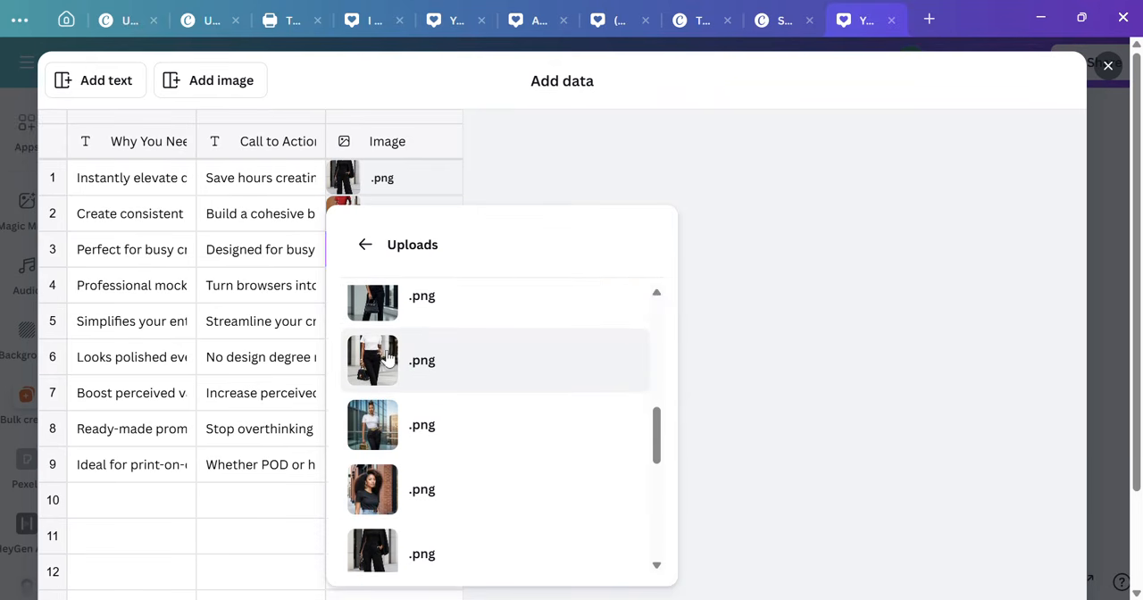
pyautogui.click(389, 359)
# Step: From Uploads, assign image.png to row 4 of the Image column and the red top with white pants picture to row 5
pyautogui.click(442, 297)
pyautogui.scroll(-5, 451, 436)
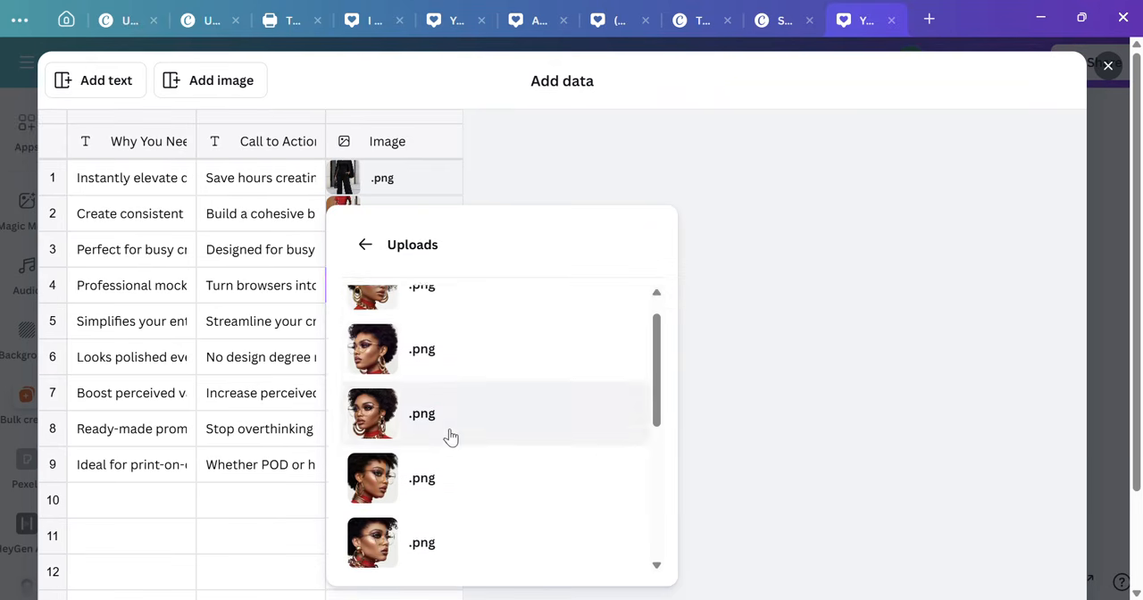
pyautogui.scroll(-5, 451, 438)
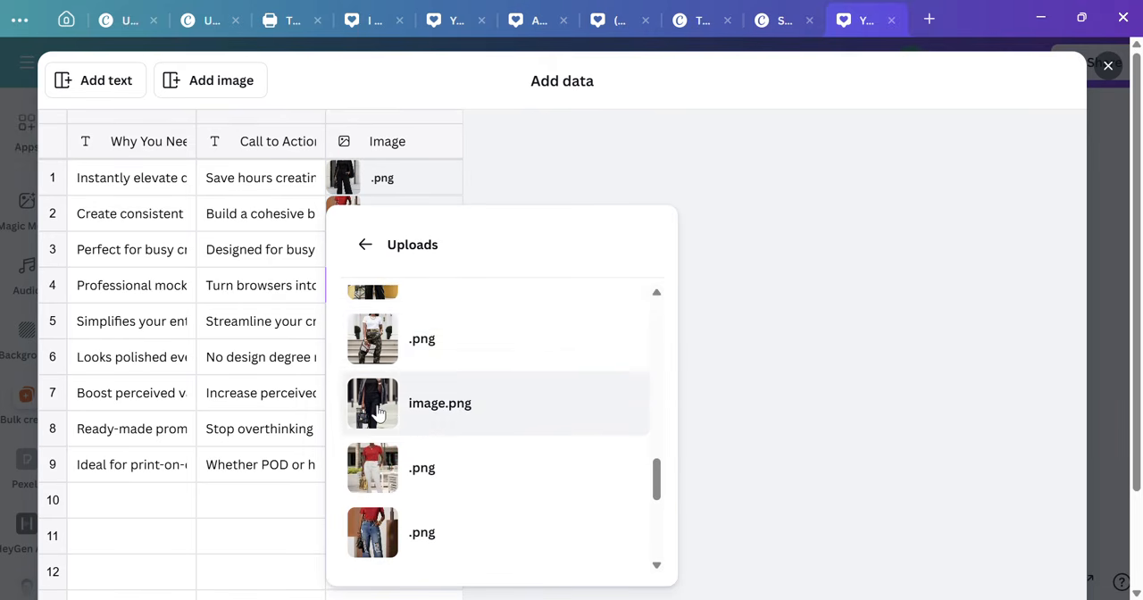
pyautogui.click(379, 412)
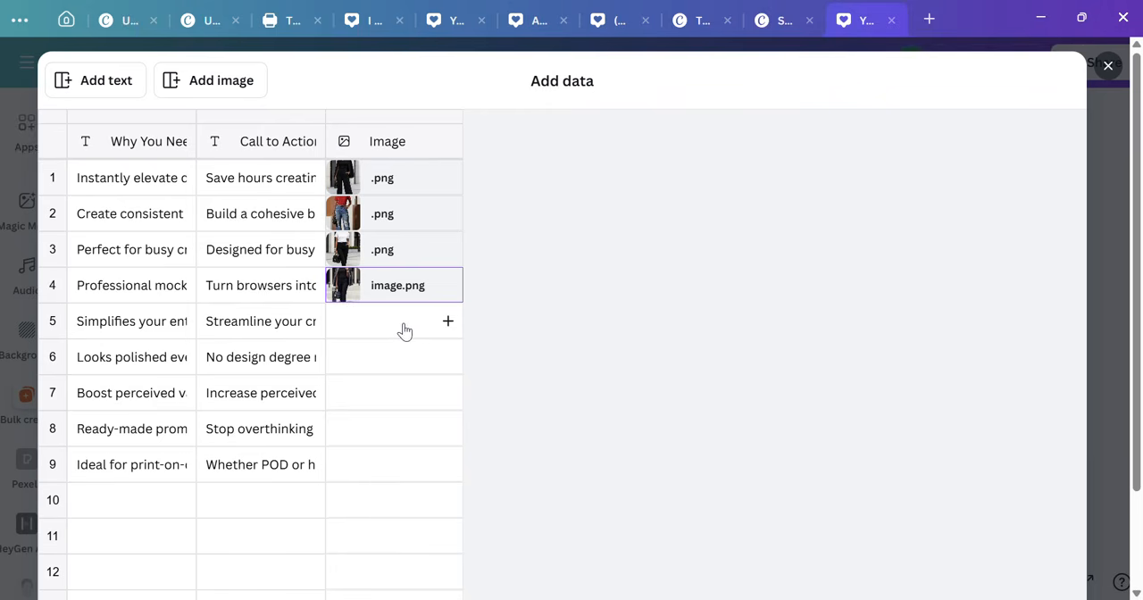
pyautogui.click(447, 332)
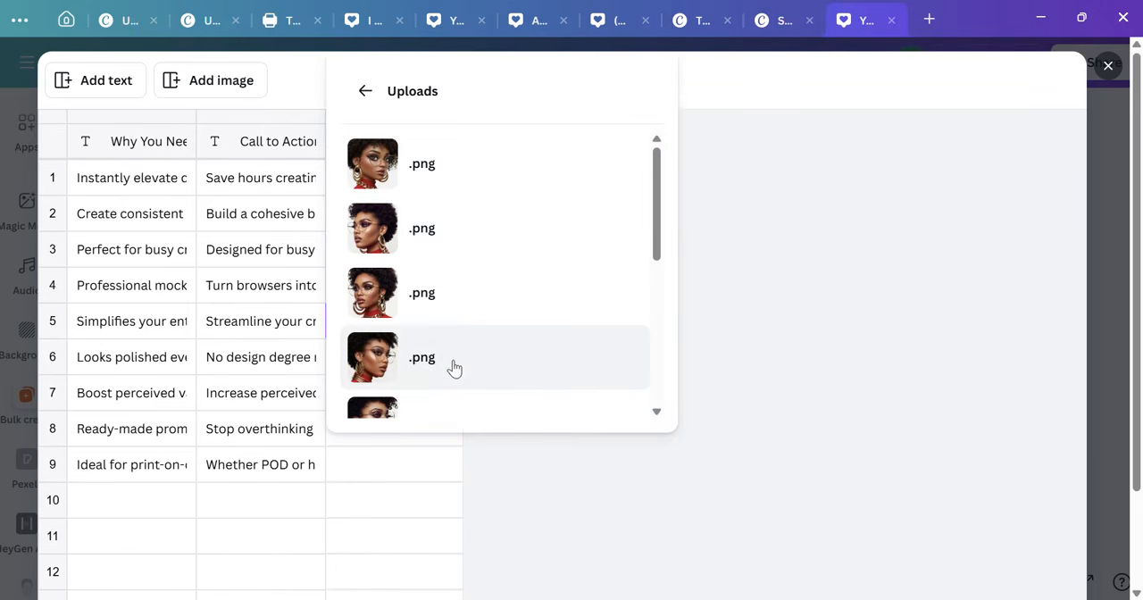
pyautogui.scroll(-10, 454, 366)
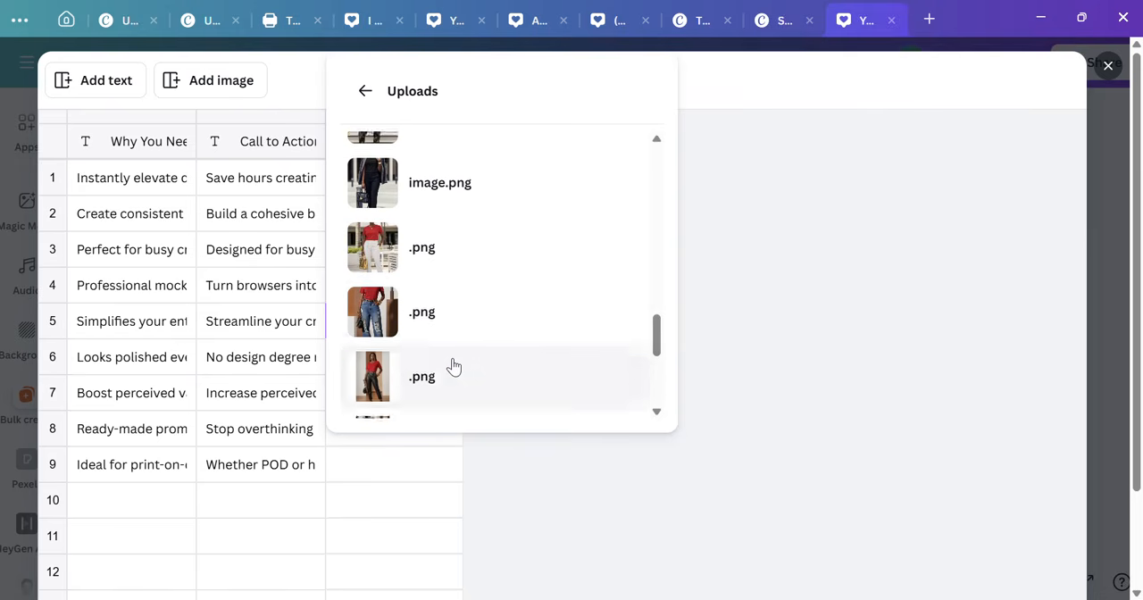
pyautogui.scroll(1, 454, 366)
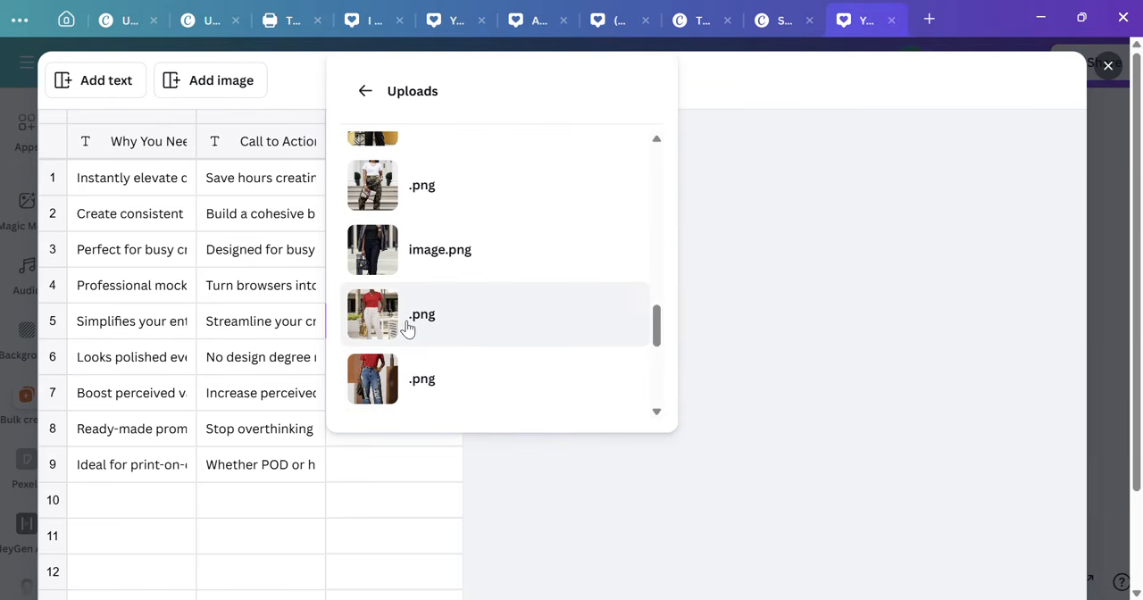
pyautogui.click(386, 305)
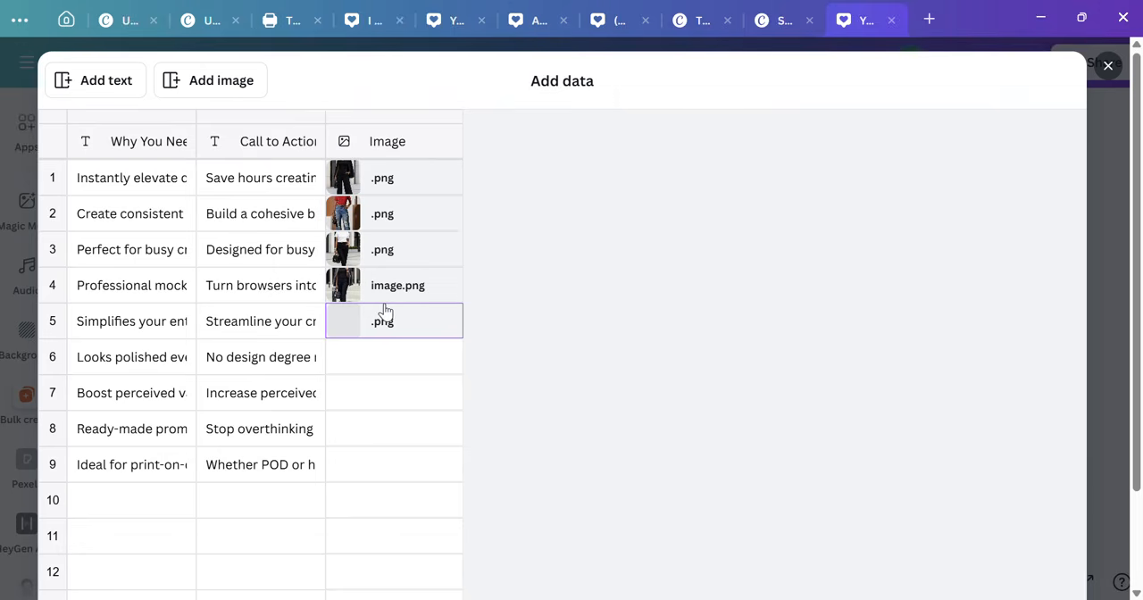
# Step: From Uploads, assign the white top picture by the glass building to Image row 6 and the black top picture by the brick wall to row 7
pyautogui.click(425, 359)
pyautogui.scroll(-10, 452, 295)
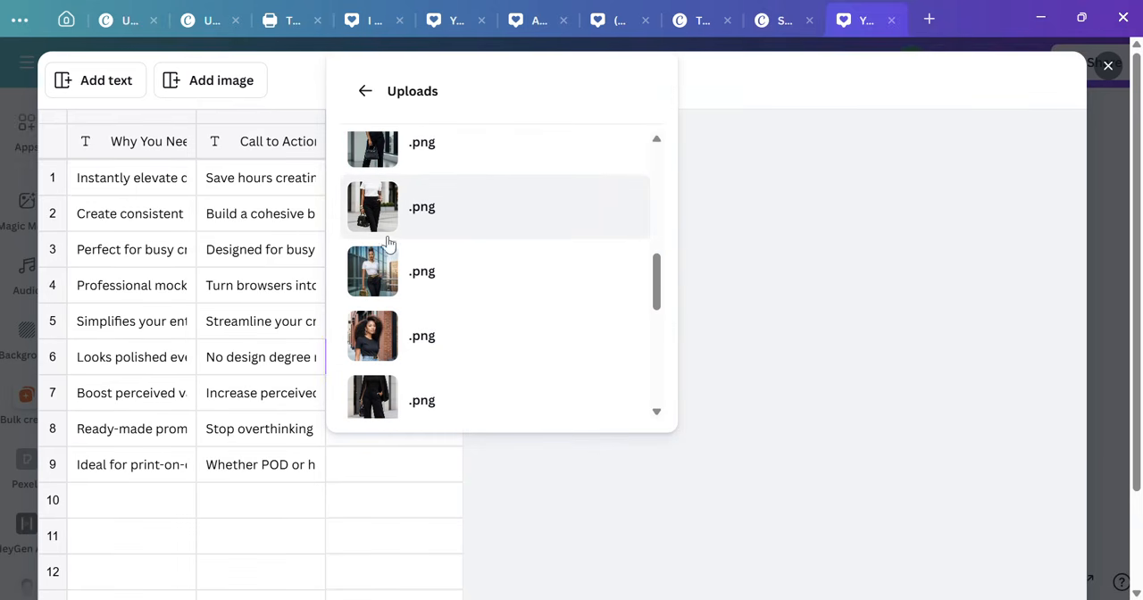
pyautogui.click(388, 241)
pyautogui.click(424, 390)
pyautogui.scroll(-3, 449, 253)
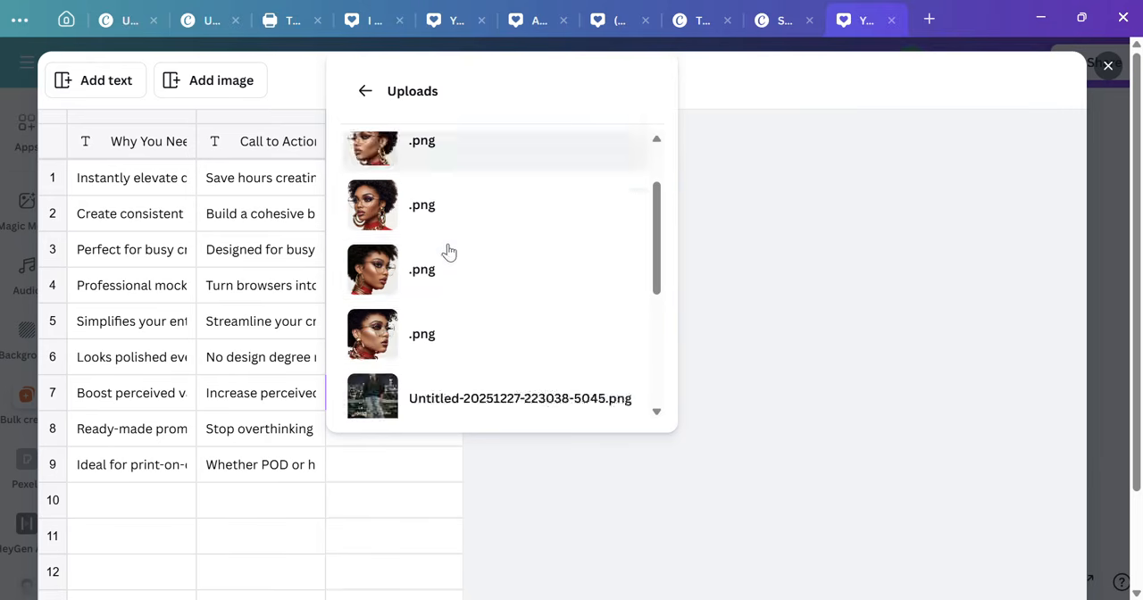
pyautogui.scroll(-5, 449, 259)
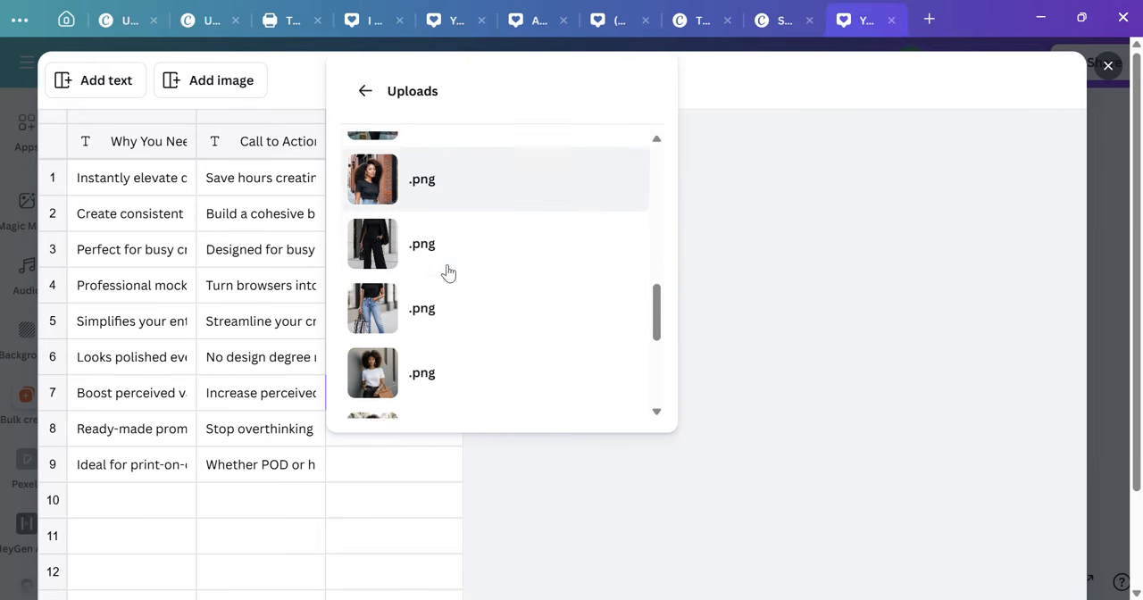
pyautogui.scroll(-1, 448, 272)
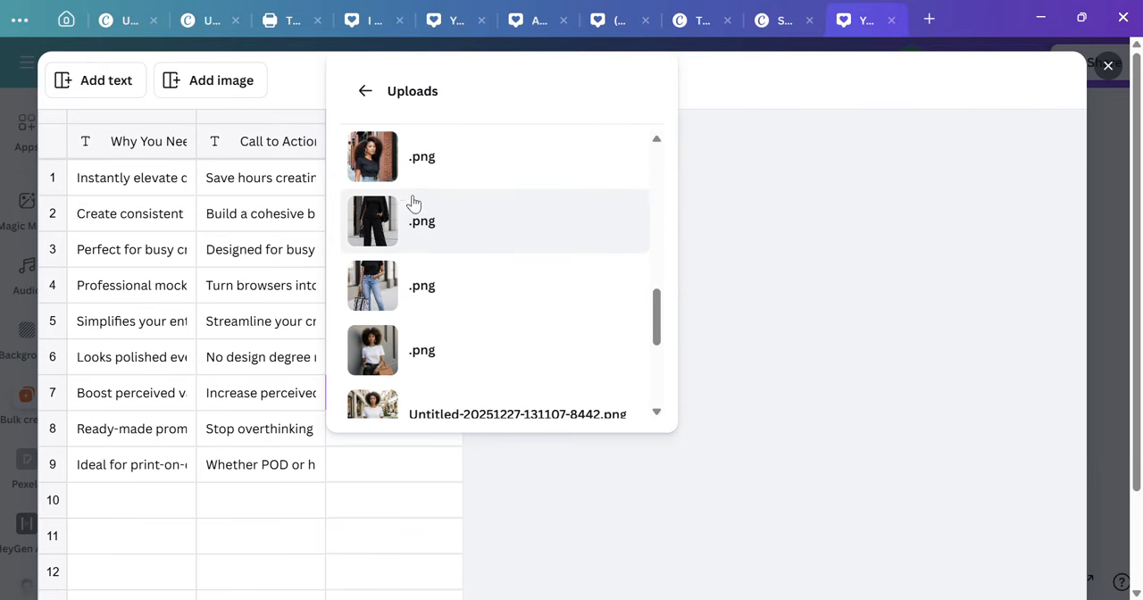
pyautogui.click(406, 161)
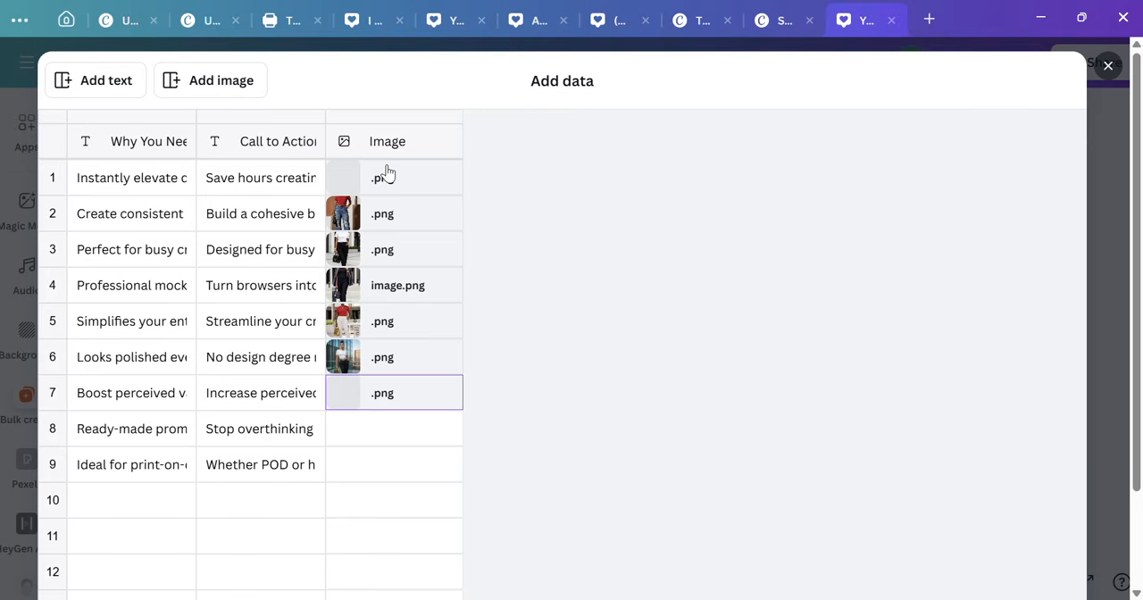
# Step: Fill row 8 of the Image column with the uploaded full-length picture of a red top and dark pants against a tan background
pyautogui.click(428, 431)
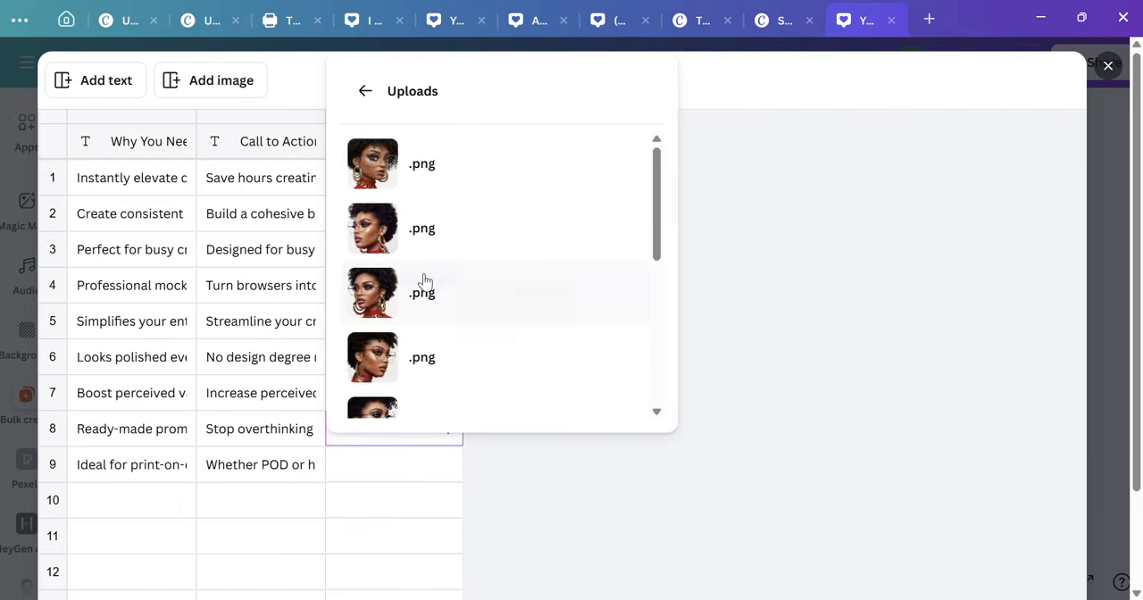
pyautogui.scroll(-5, 425, 304)
pyautogui.scroll(-3, 426, 332)
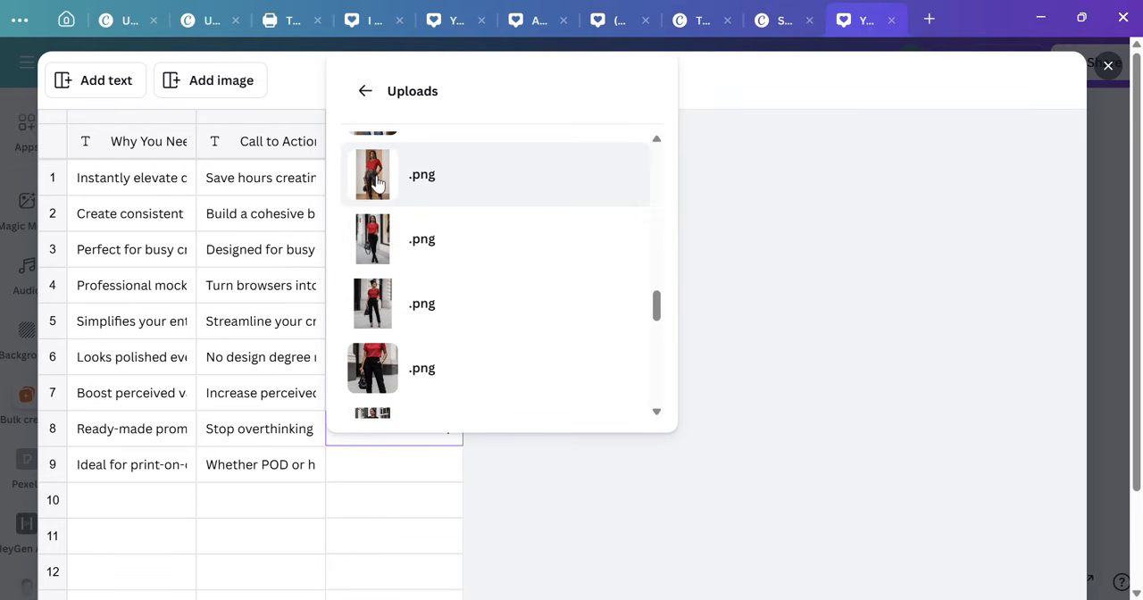
pyautogui.scroll(-2, 386, 277)
pyautogui.scroll(5, 388, 298)
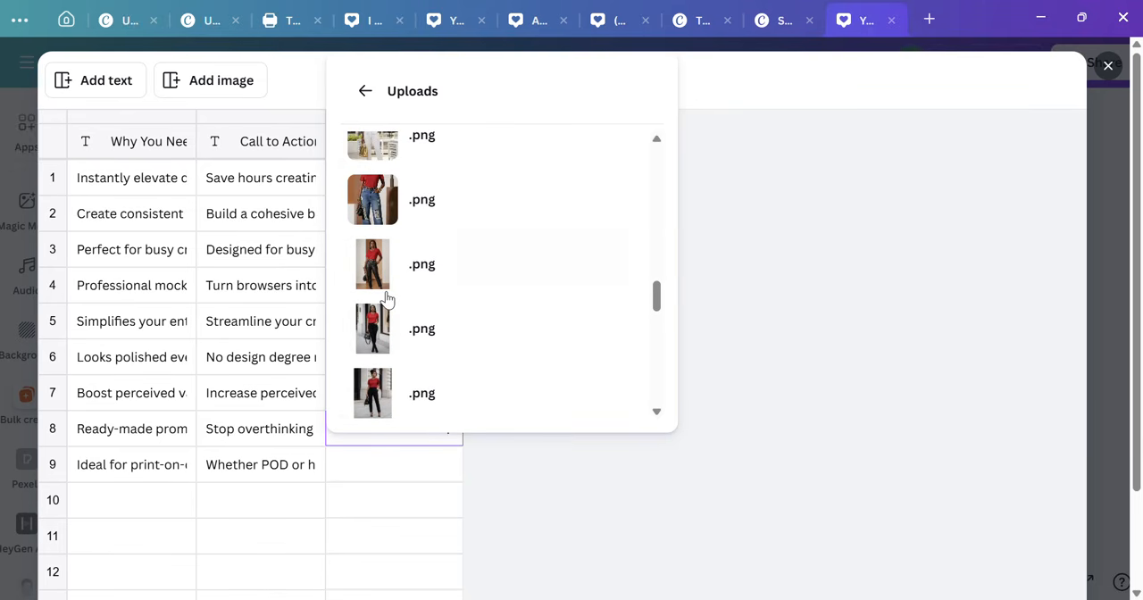
pyautogui.scroll(3, 387, 300)
pyautogui.scroll(-3, 387, 302)
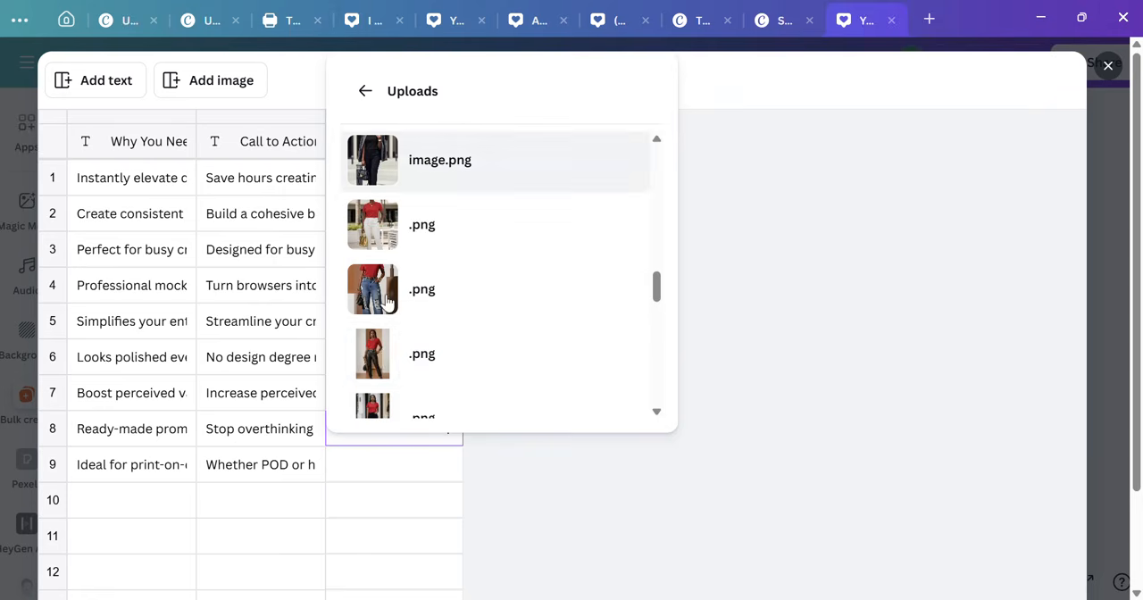
pyautogui.click(382, 361)
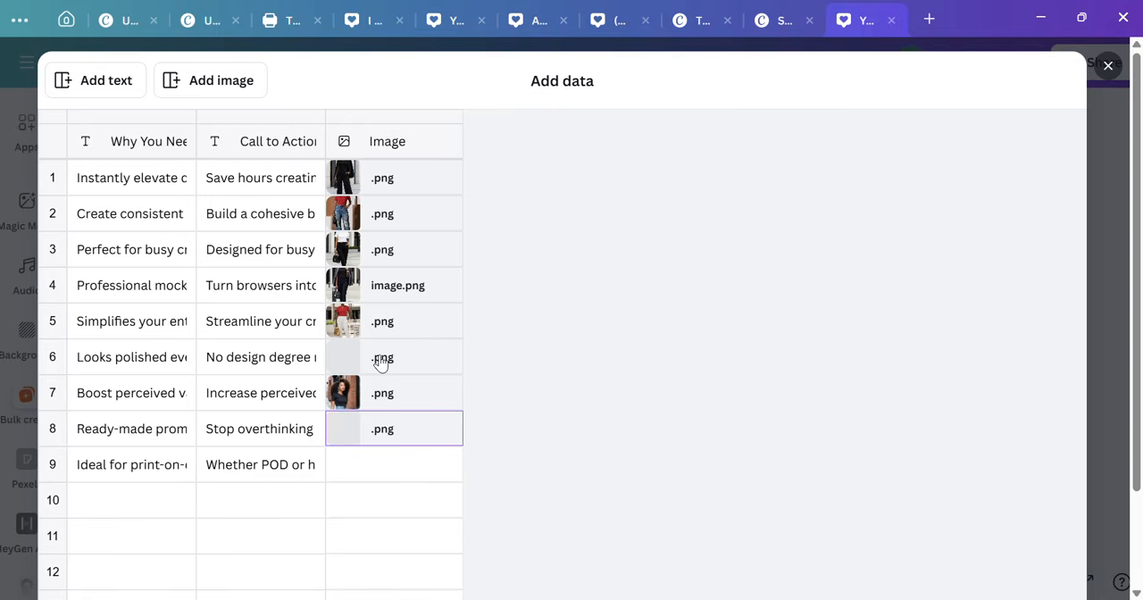
# Step: Fill row 9 of the Image column with the uploaded clothing-store picture of black pants, and finish adding the table data
pyautogui.click(447, 466)
pyautogui.scroll(-6, 450, 292)
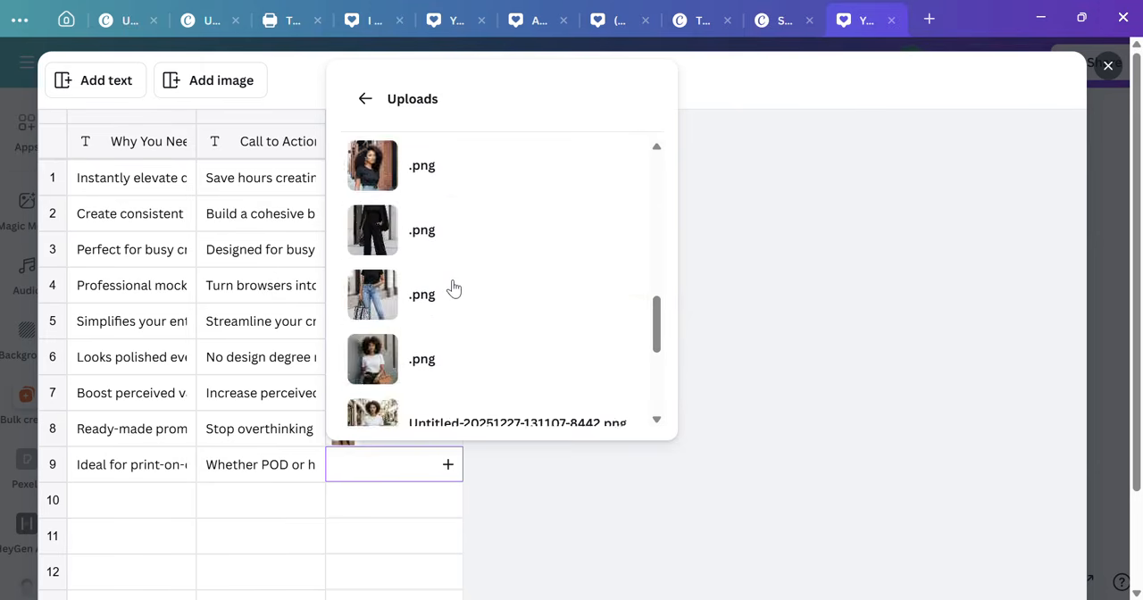
pyautogui.scroll(2, 451, 290)
pyautogui.scroll(-4, 453, 287)
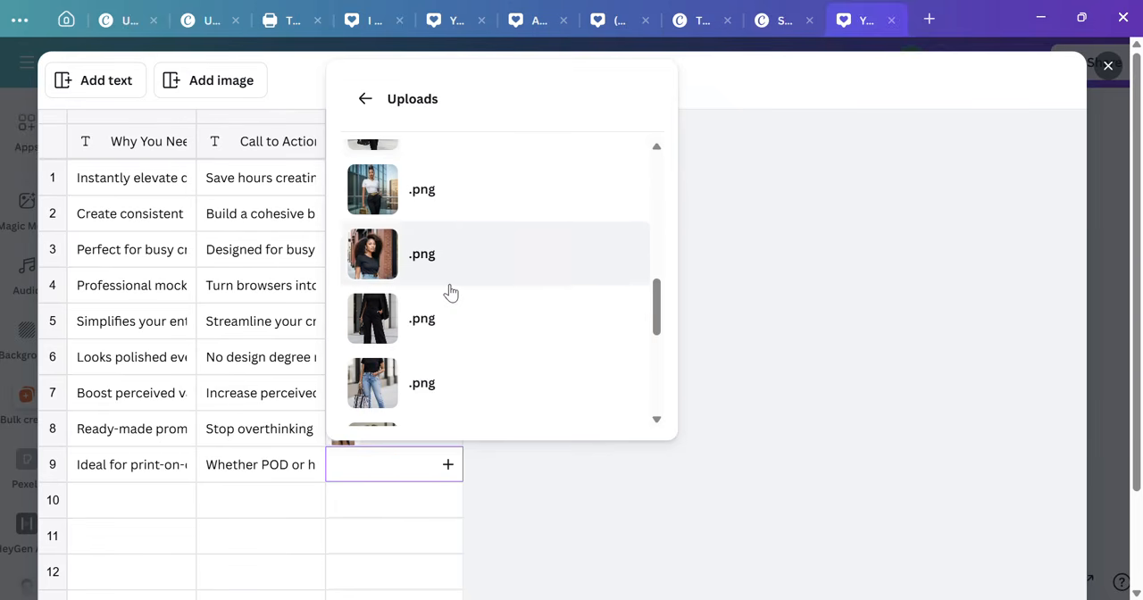
pyautogui.scroll(-1, 451, 294)
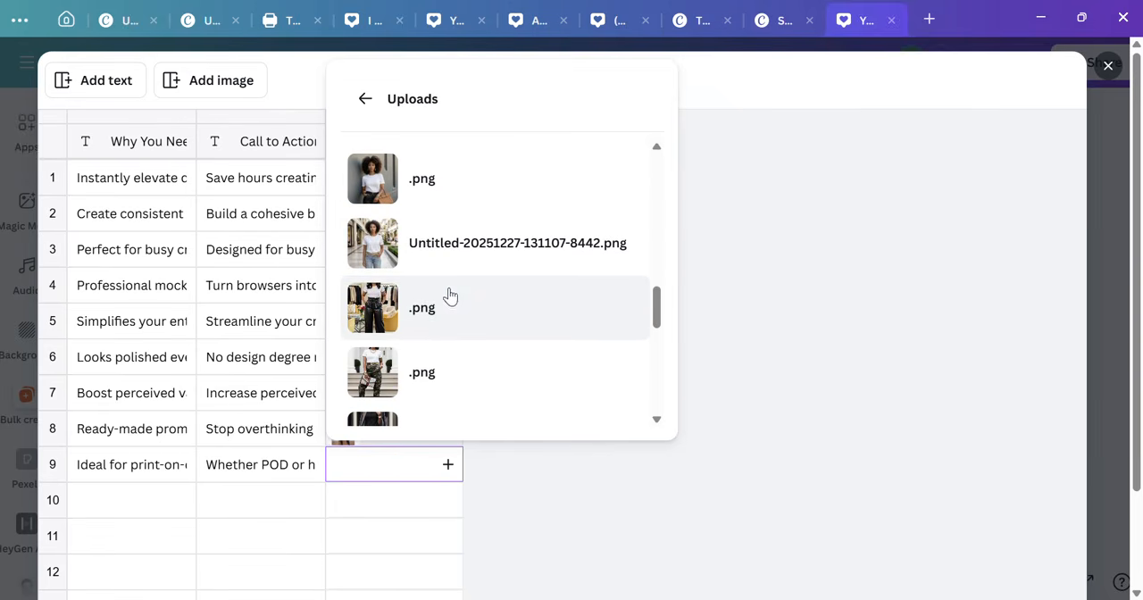
pyautogui.click(394, 308)
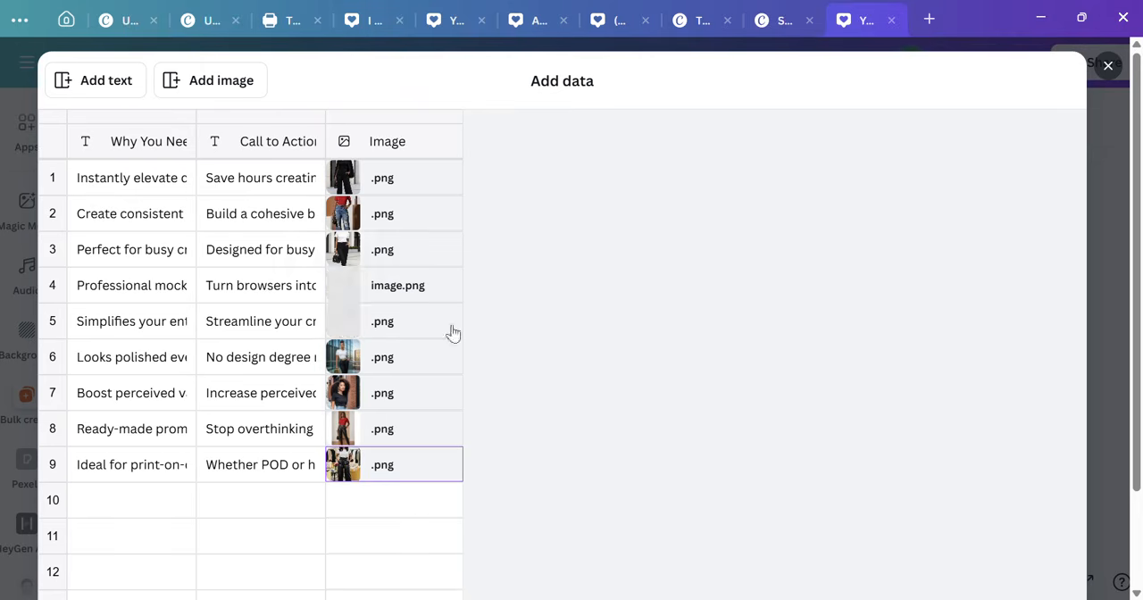
pyautogui.scroll(-6, 602, 277)
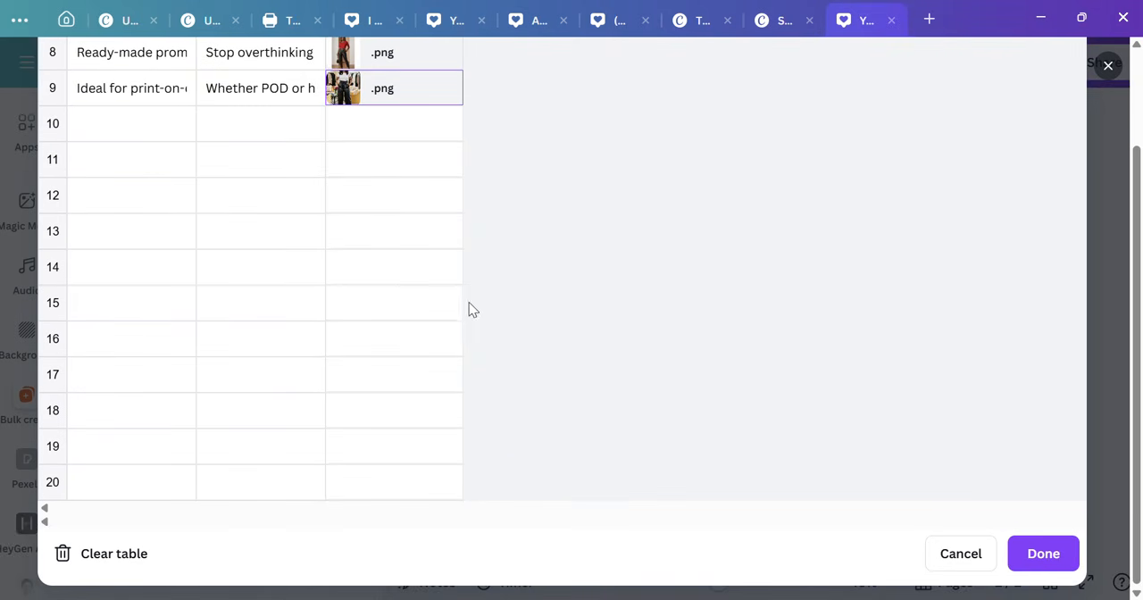
pyautogui.click(1041, 549)
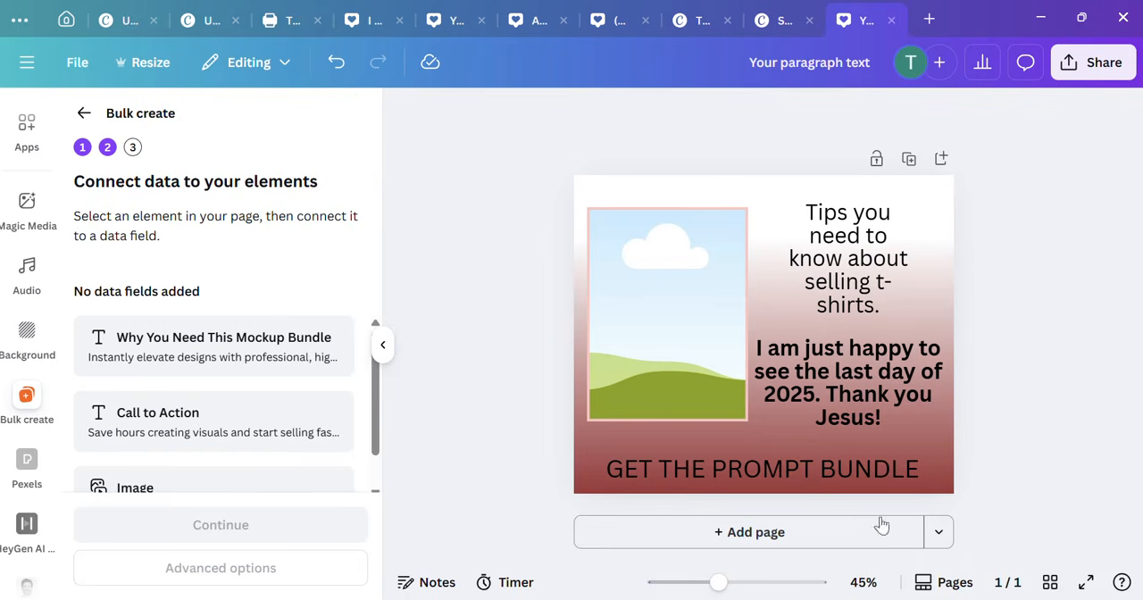
# Step: Connect the "Tips you need to know about selling t-shirts." text to the Why You Need This Mockup Bundle data field
pyautogui.click(858, 230)
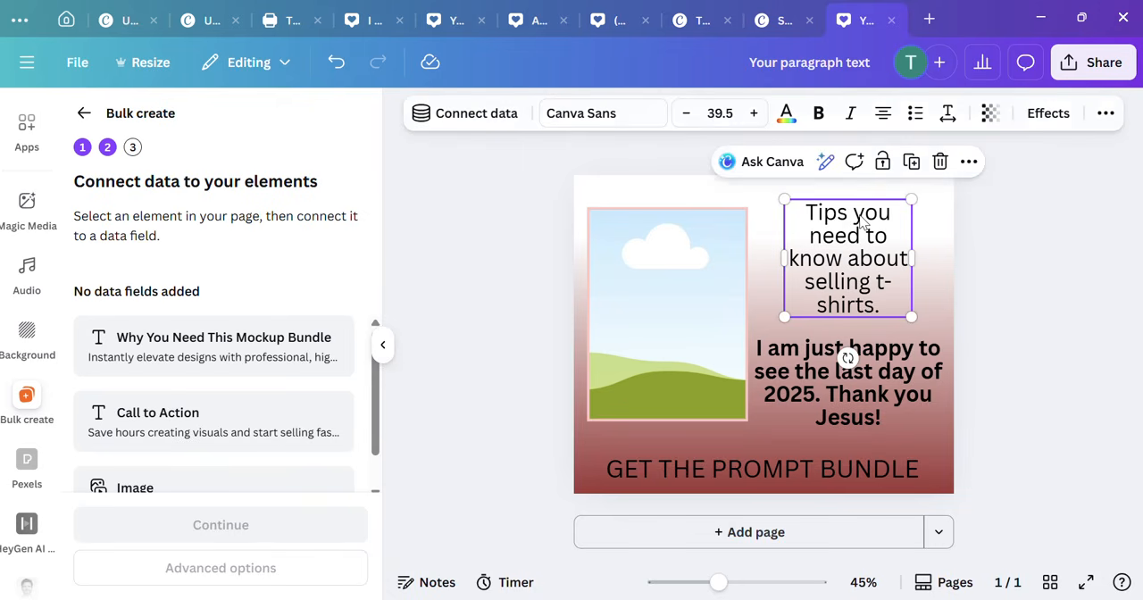
pyautogui.click(969, 161)
pyautogui.scroll(-1, 969, 501)
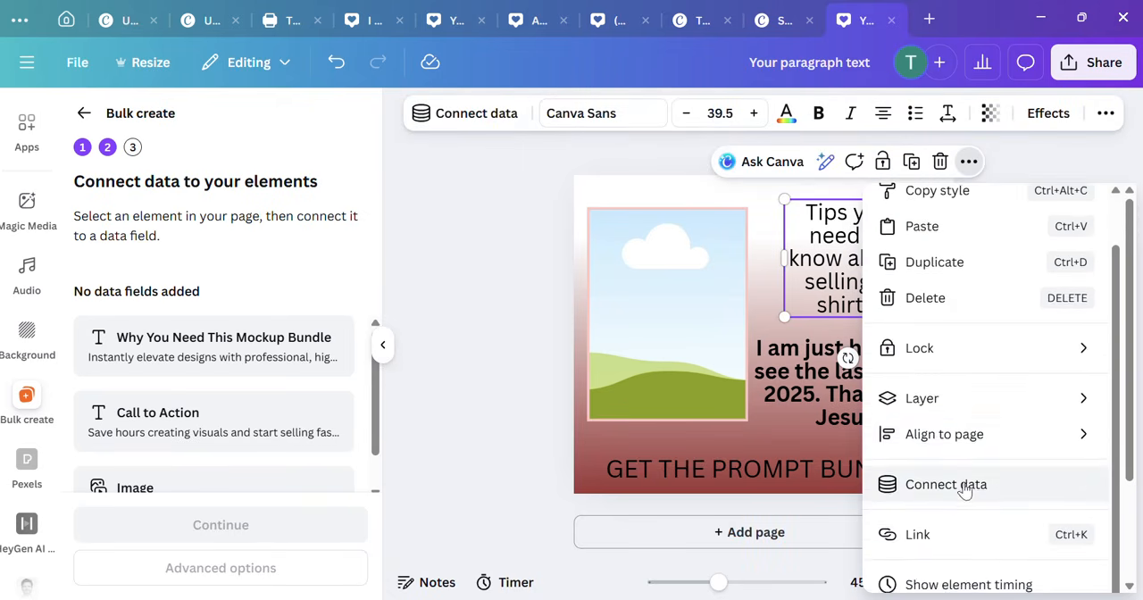
pyautogui.click(964, 489)
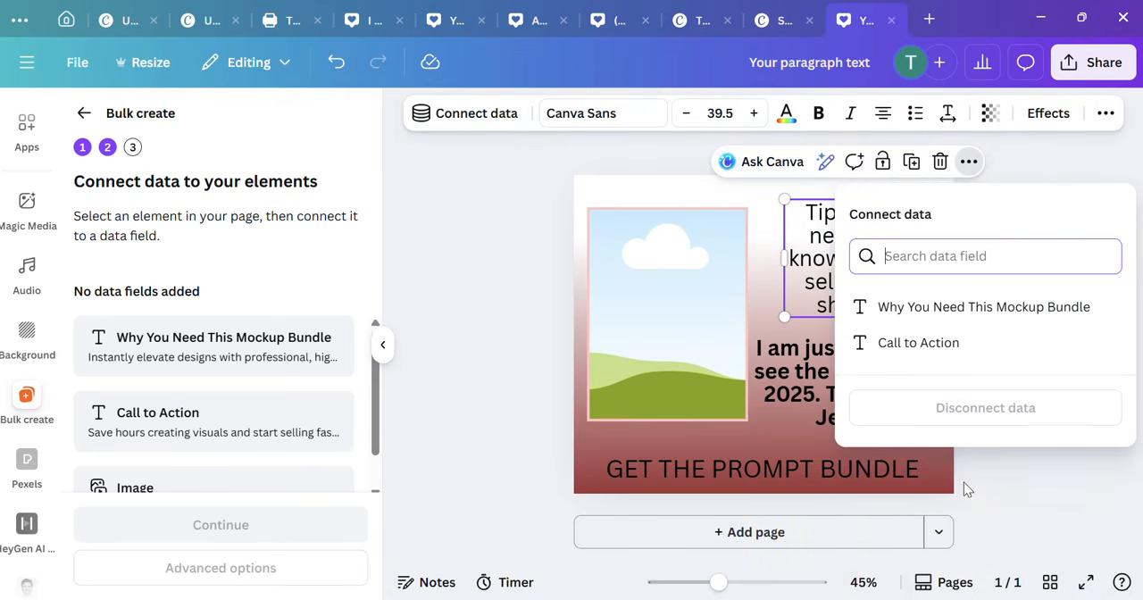
pyautogui.click(886, 309)
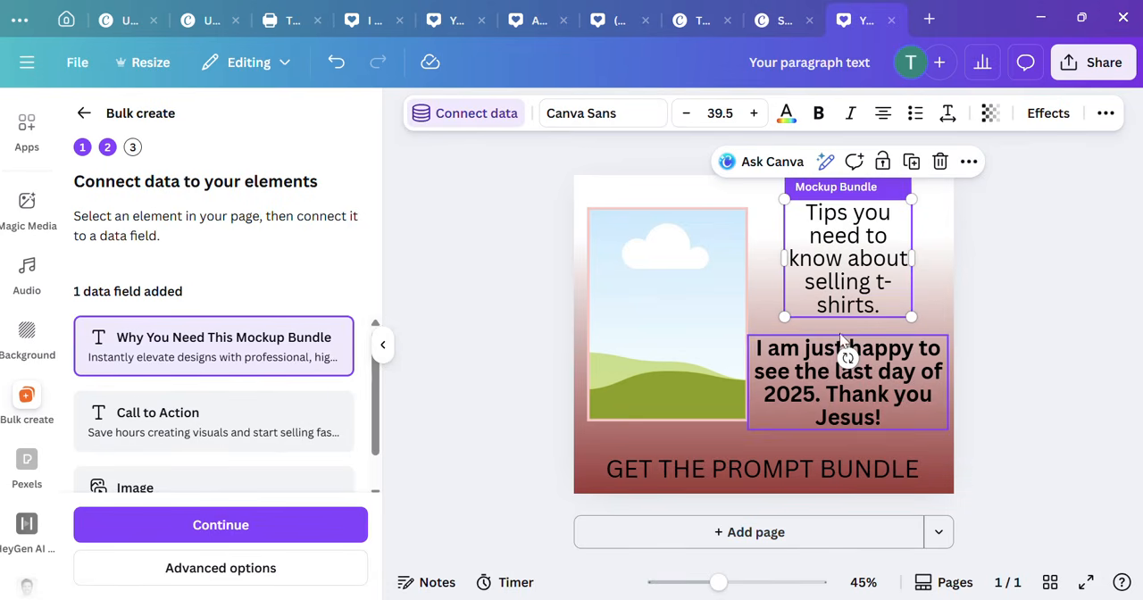
# Step: Connect the bold "I am just happy to see the last day of 2025" text to the Call to Action data field
pyautogui.click(902, 386)
pyautogui.click(969, 298)
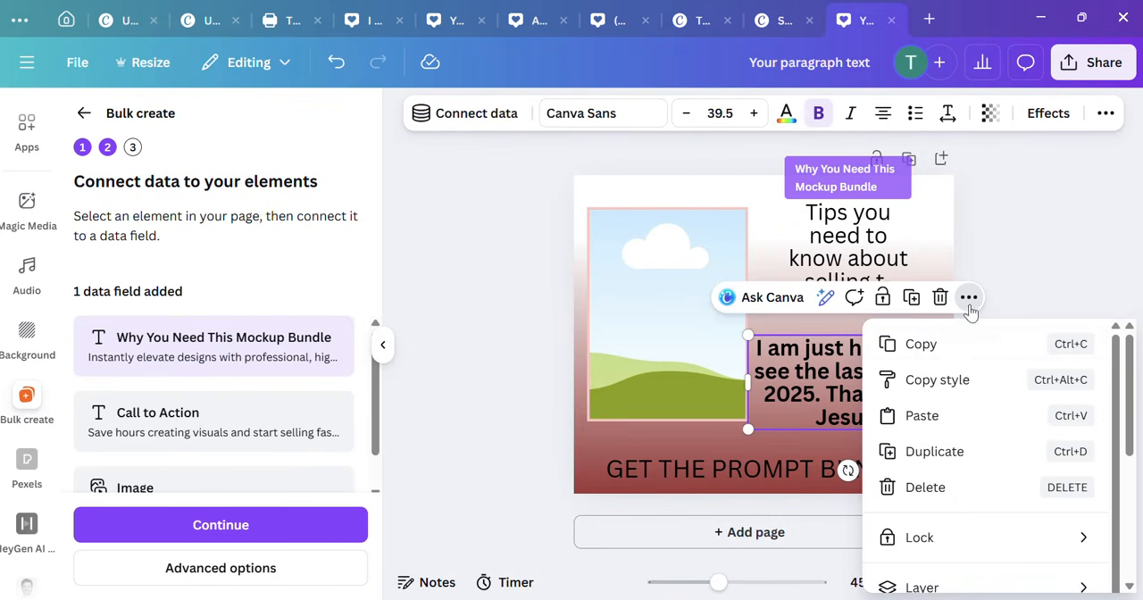
pyautogui.scroll(-2, 947, 457)
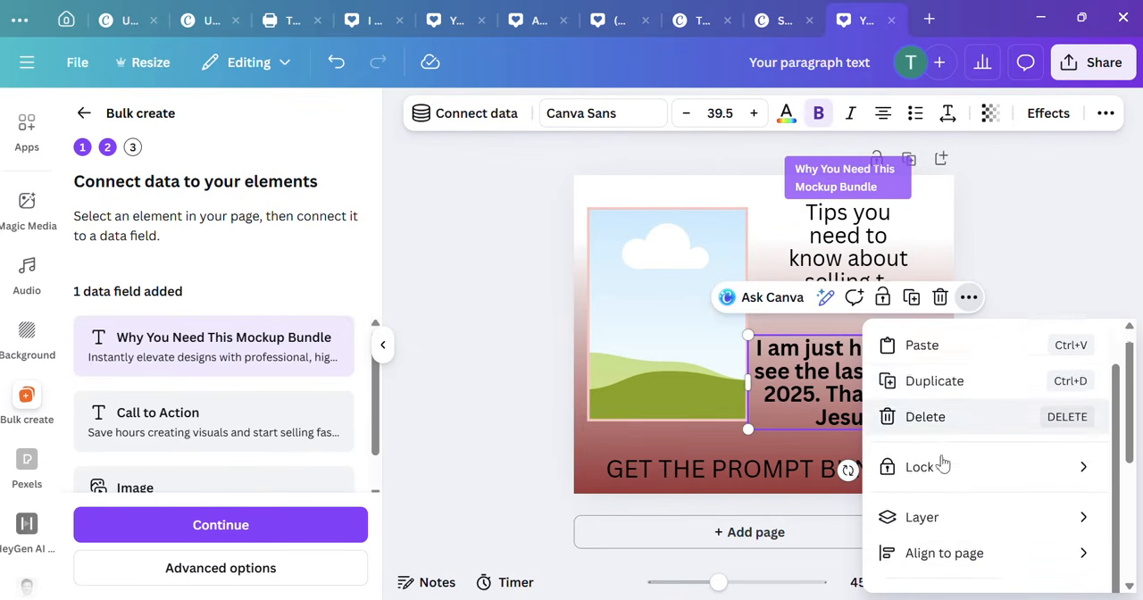
pyautogui.scroll(-4, 944, 467)
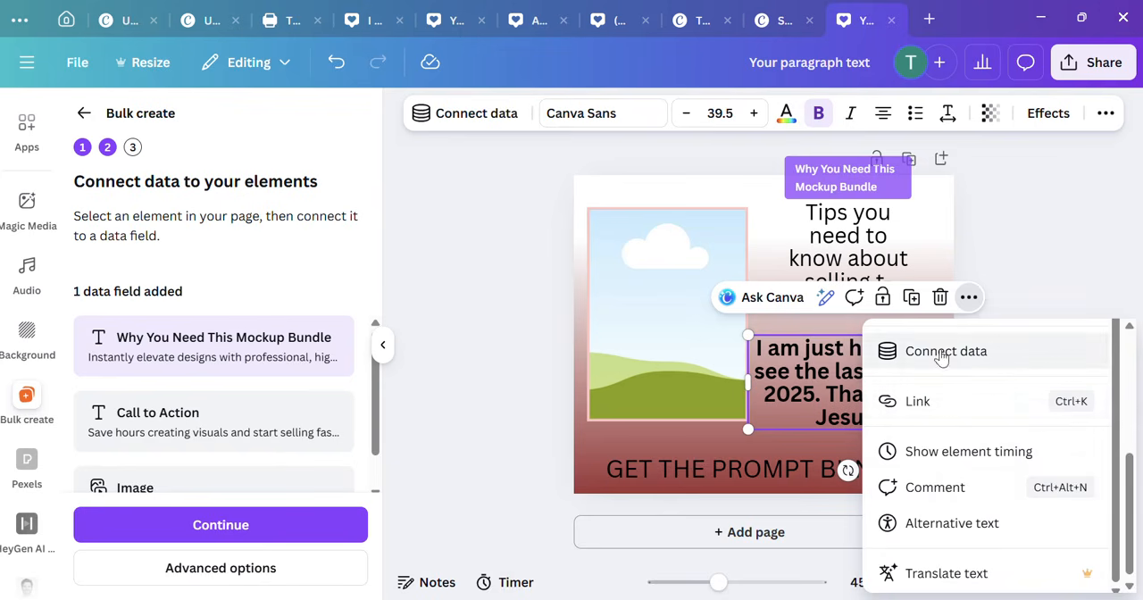
pyautogui.click(940, 352)
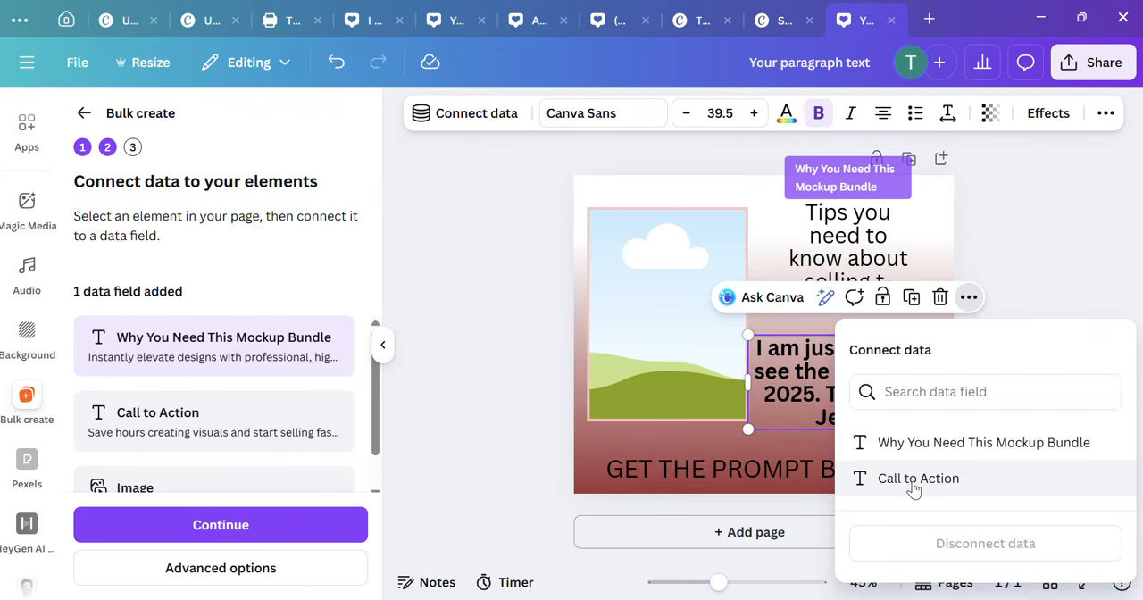
pyautogui.click(912, 483)
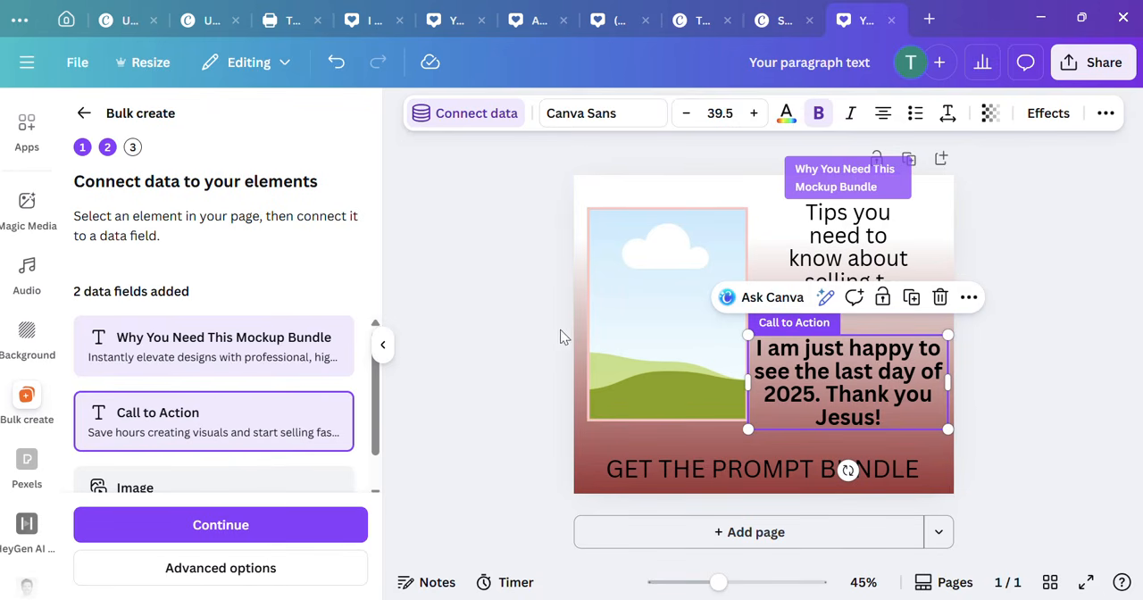
# Step: Connect the picture frame to the Image data field
pyautogui.click(666, 245)
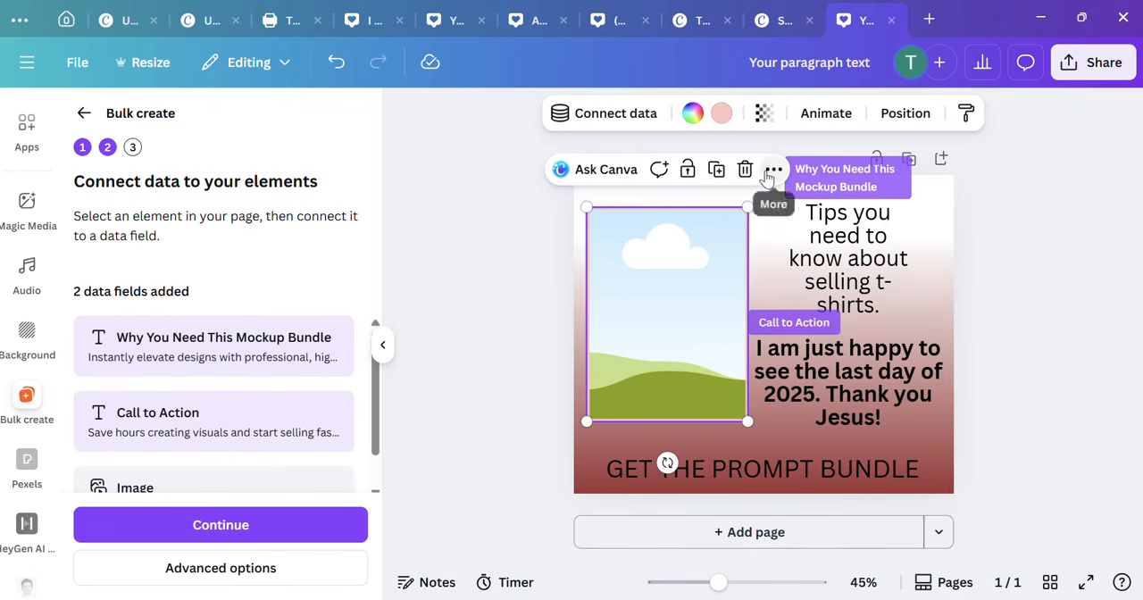
pyautogui.click(774, 169)
pyautogui.click(824, 545)
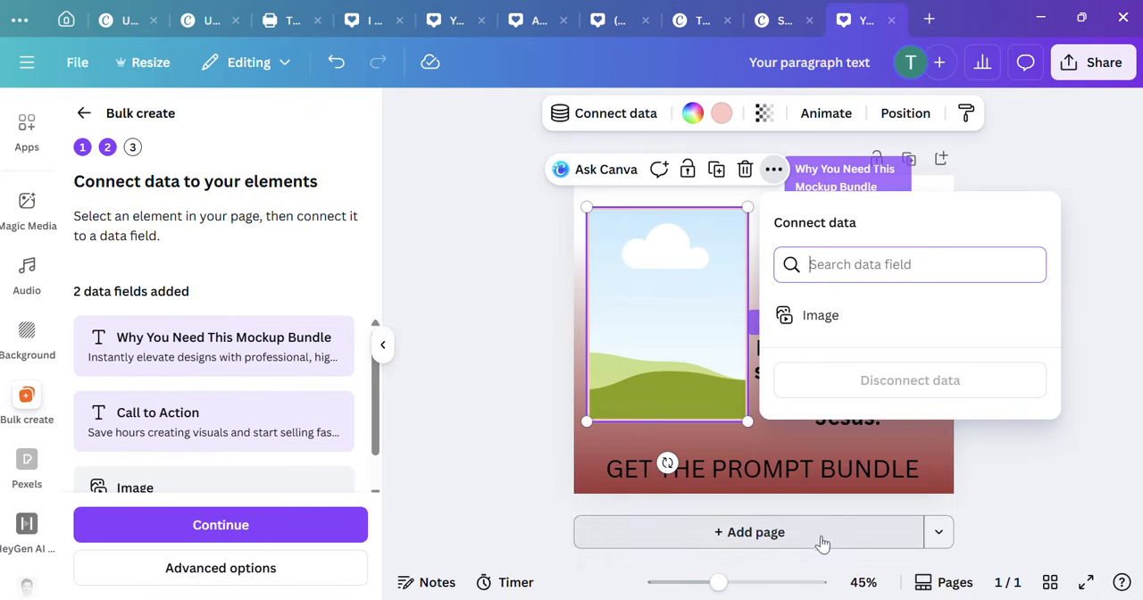
pyautogui.click(816, 316)
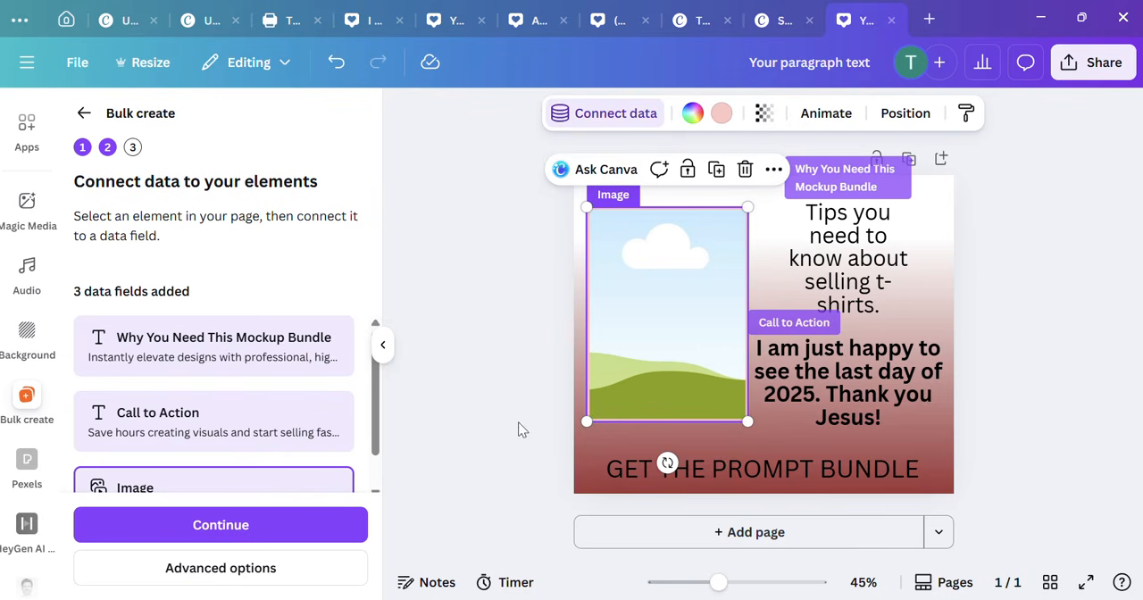
# Step: Apply the data from all rows to create 9 designs, and open the generated design
pyautogui.click(253, 531)
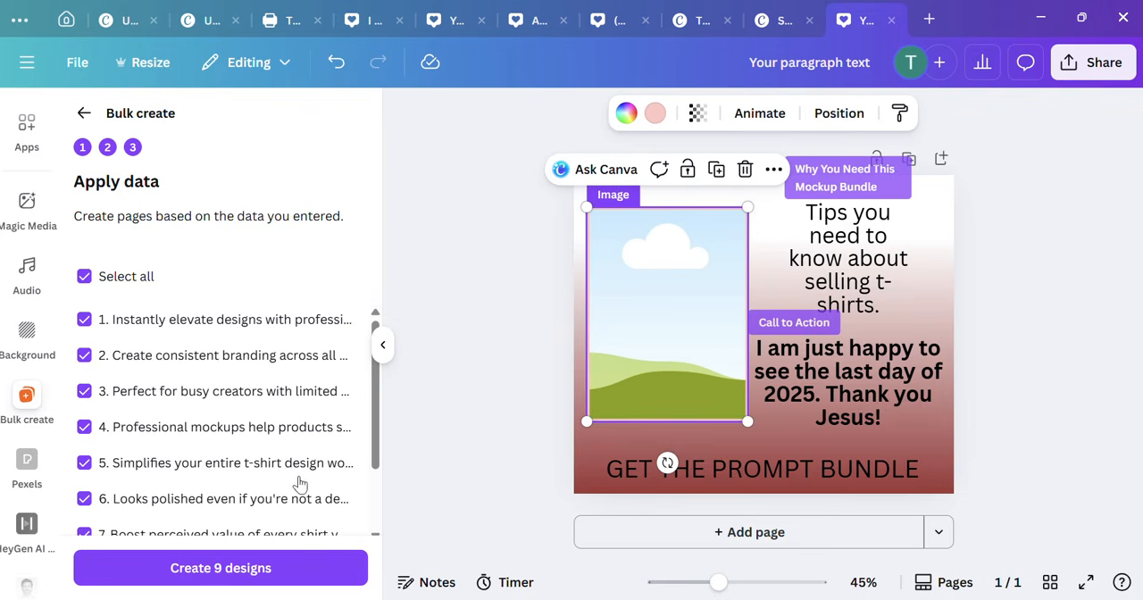
pyautogui.click(283, 570)
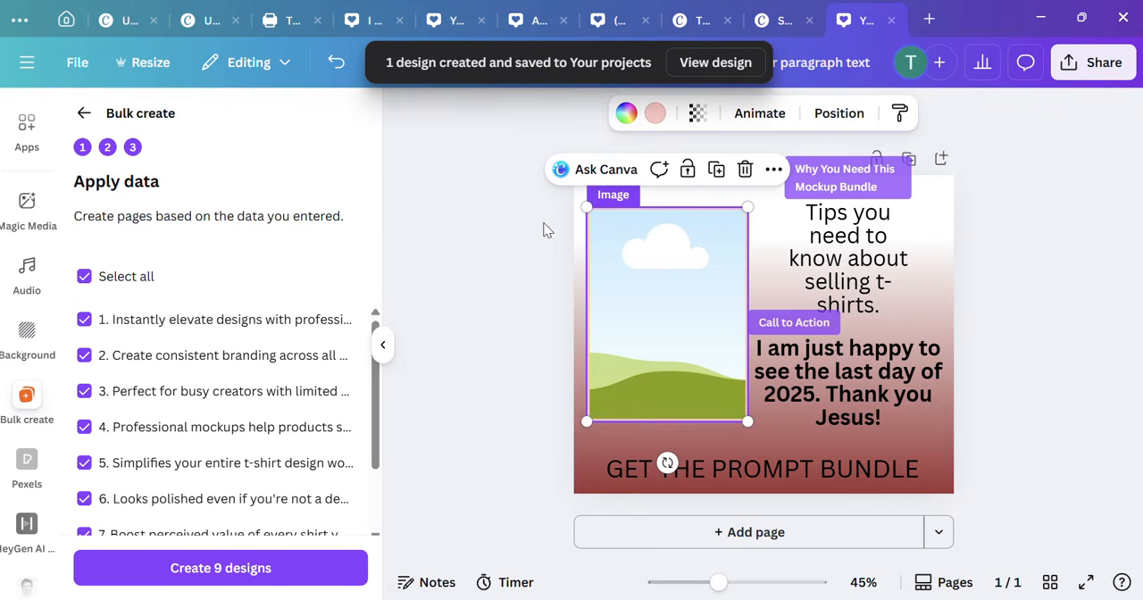
pyautogui.click(705, 65)
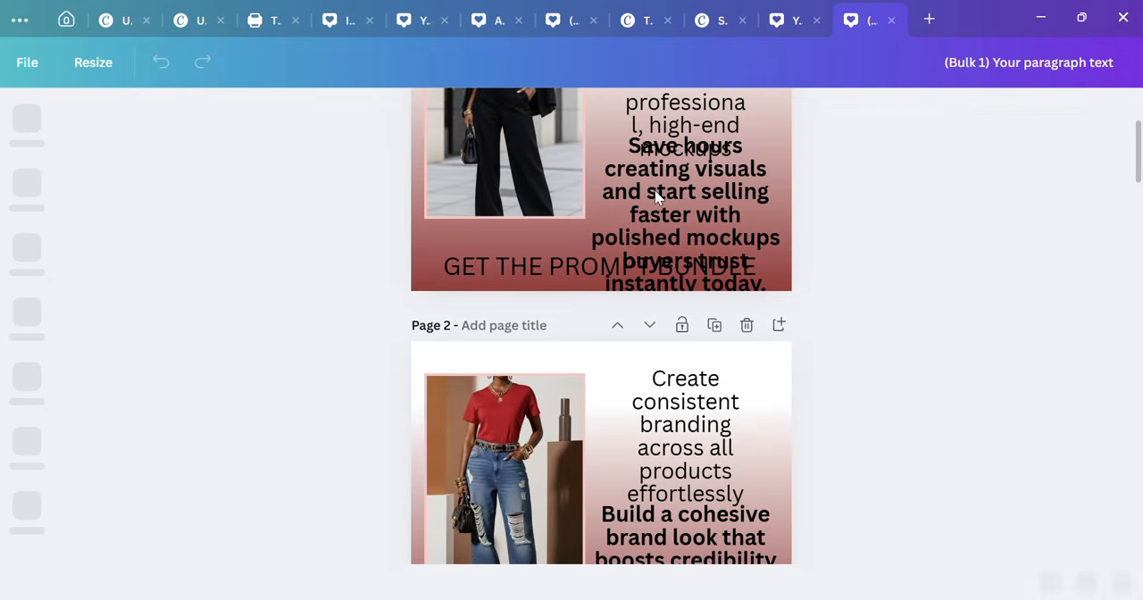
# Step: Review all nine generated pages, checking how the pictures and texts fit the layout
pyautogui.scroll(-13, 655, 196)
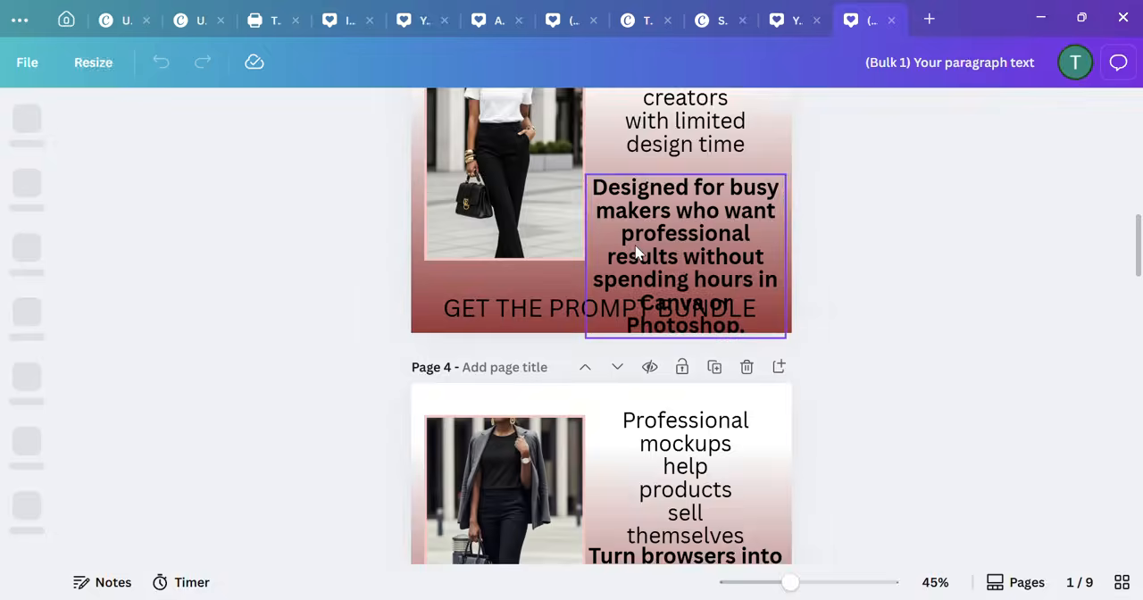
pyautogui.scroll(-14, 634, 246)
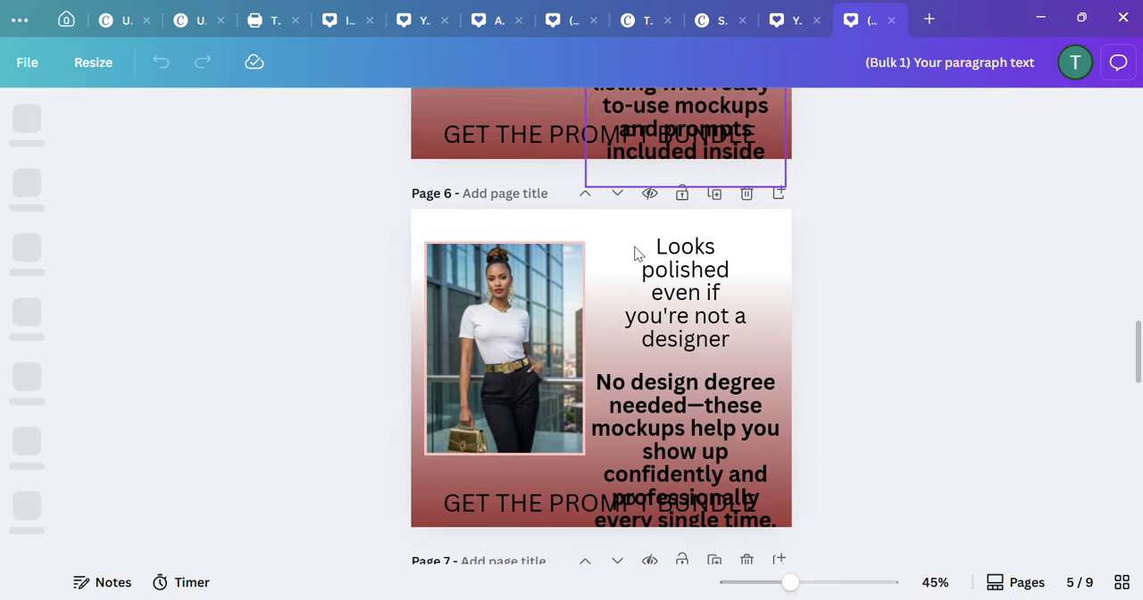
pyautogui.scroll(-6, 634, 246)
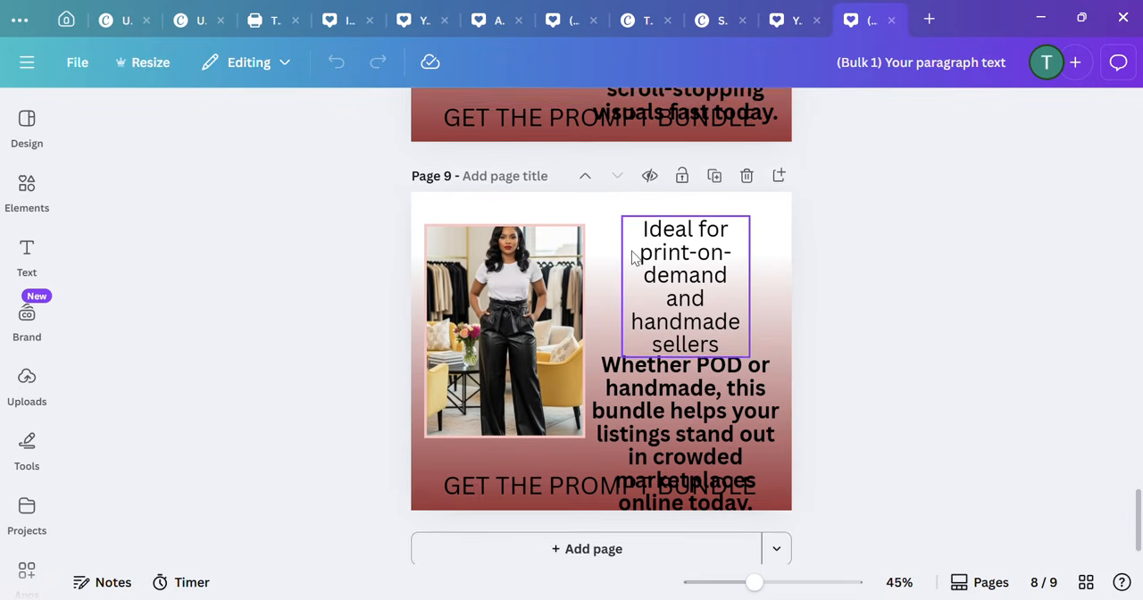
pyautogui.scroll(9, 695, 333)
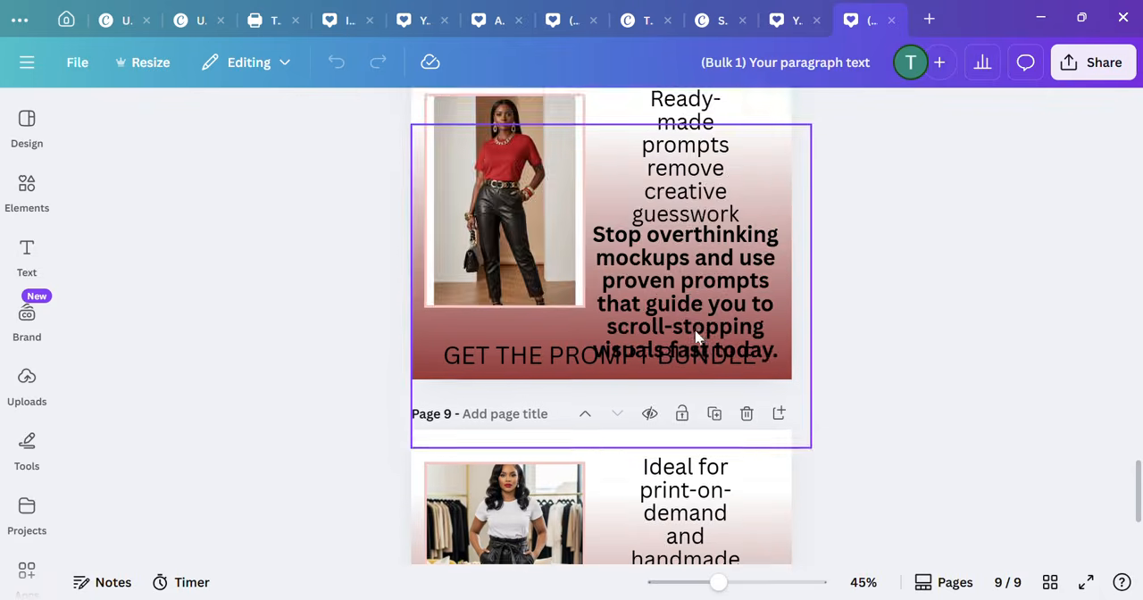
pyautogui.scroll(3, 695, 333)
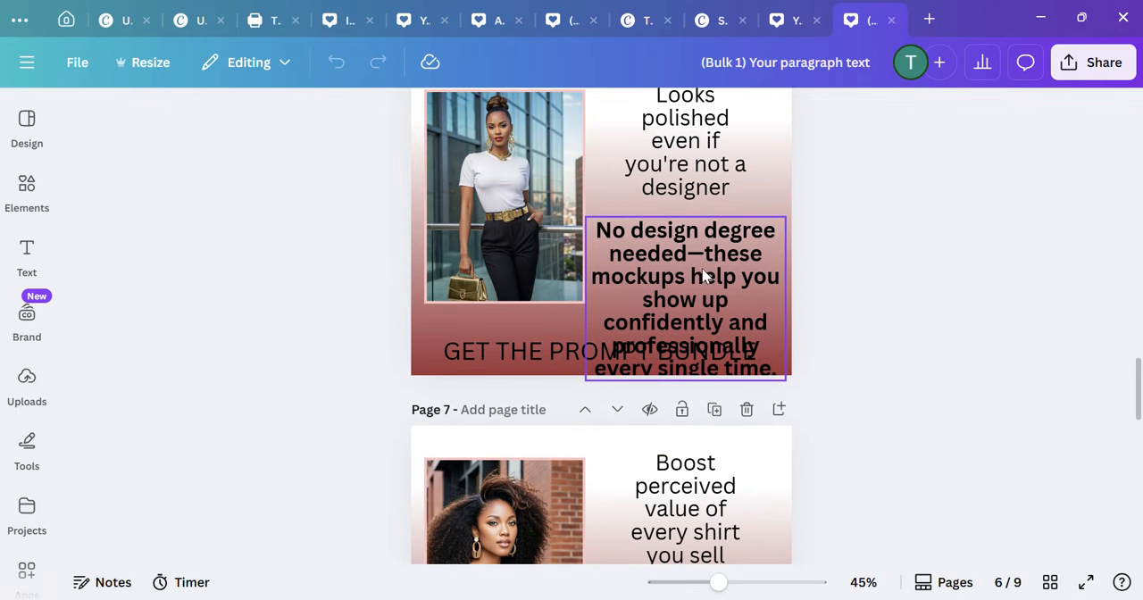
pyautogui.scroll(13, 703, 276)
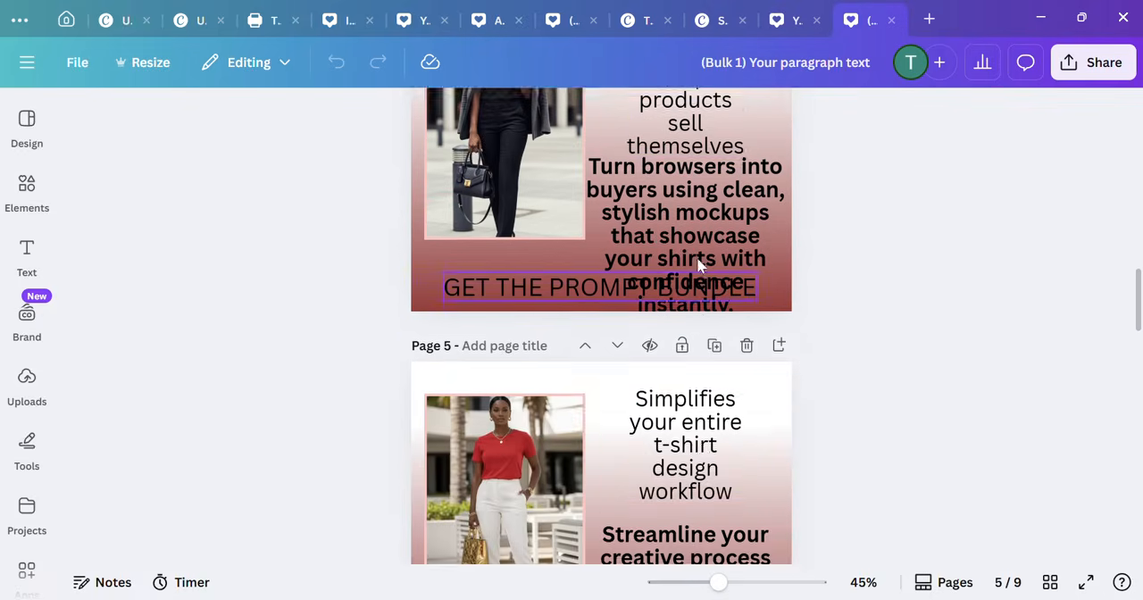
pyautogui.scroll(12, 699, 268)
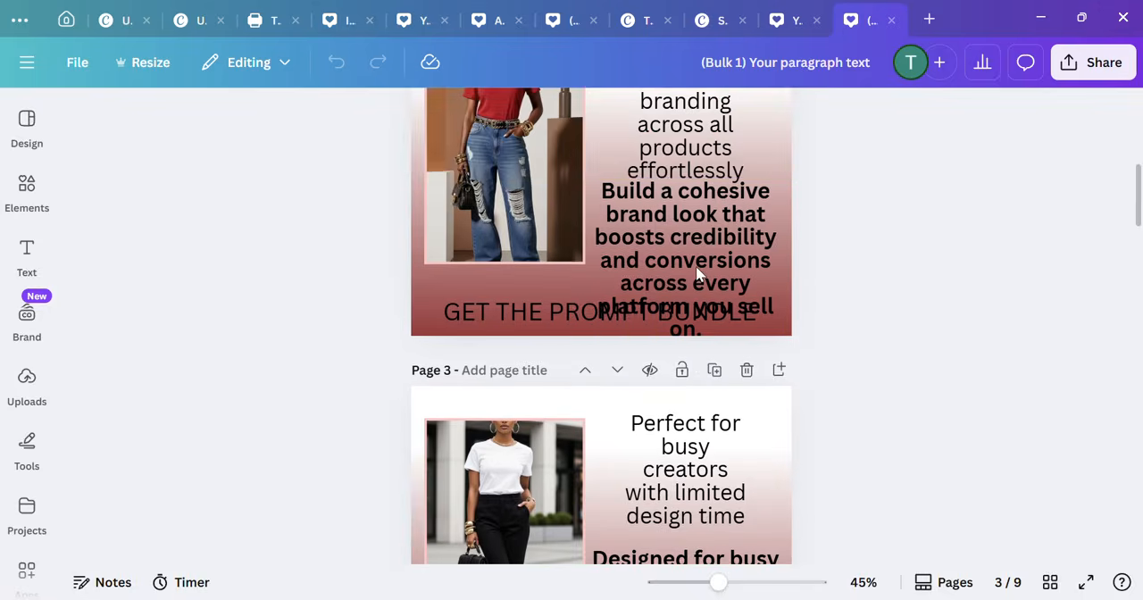
pyautogui.scroll(2, 699, 273)
# Step: Widen the "Create consistent branding across all products effortlessly" text box on page 2 and set its font size to 29.5
pyautogui.click(715, 214)
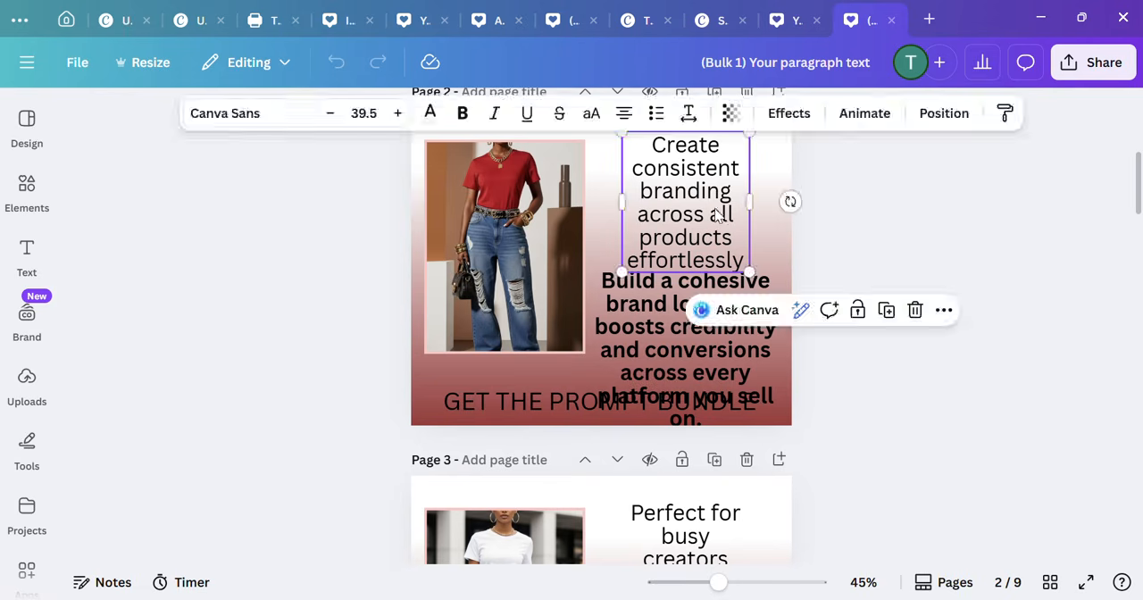
pyautogui.moveTo(755, 200); pyautogui.dragTo(732, 232)
pyautogui.doubleClick(709, 234)
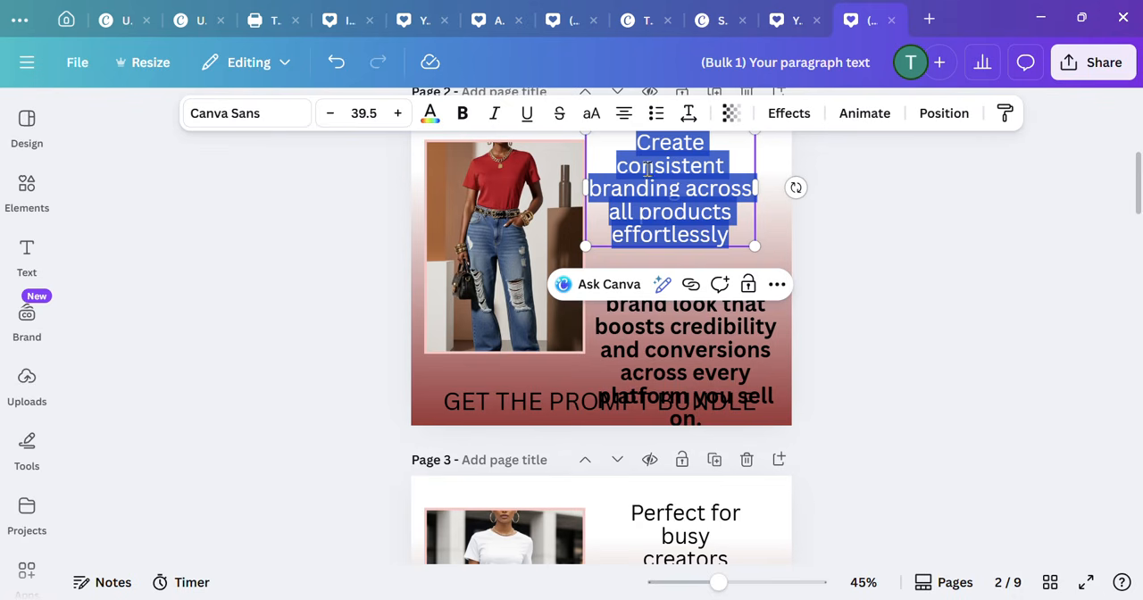
pyautogui.click(331, 114)
pyautogui.click(330, 114)
pyautogui.click(330, 114)
pyautogui.click(331, 114)
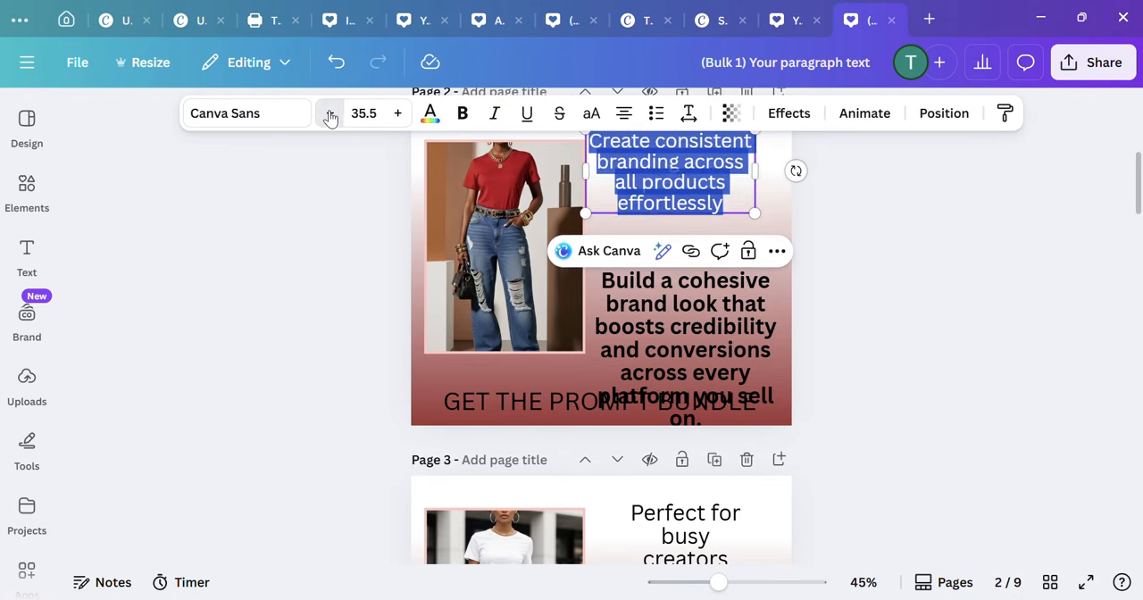
pyautogui.click(330, 113)
pyautogui.click(330, 113)
pyautogui.click(330, 114)
pyautogui.click(331, 113)
pyautogui.click(330, 113)
pyautogui.click(330, 113)
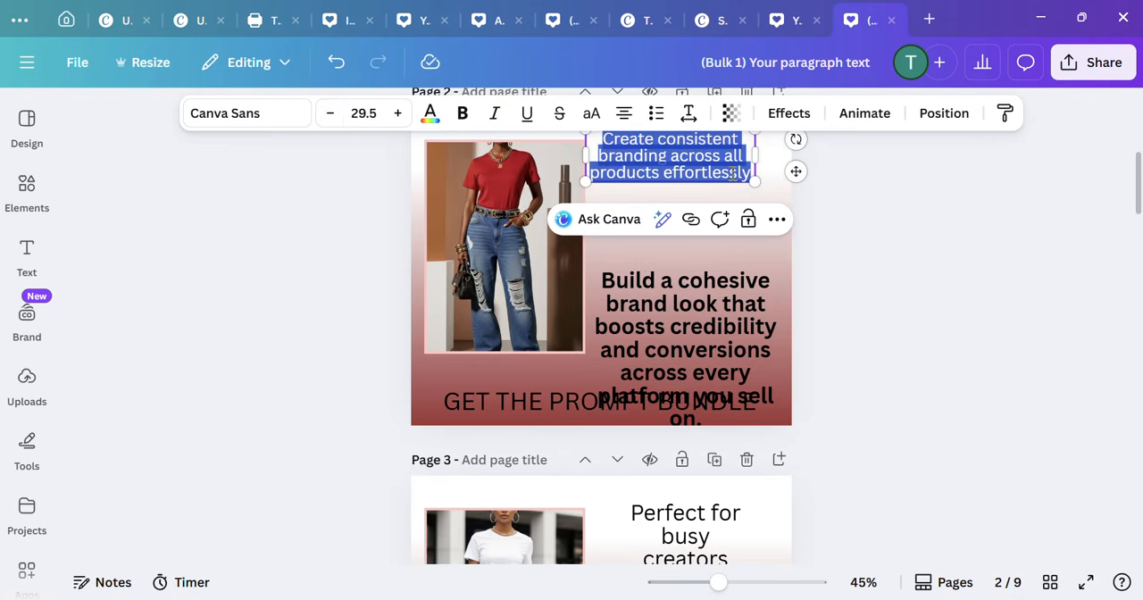
# Step: On page 2, nudge the heading down and right, and raise the bold paragraph clear of the "GET THE PROMPT BUNDLE" line
pyautogui.click(918, 258)
pyautogui.moveTo(707, 168); pyautogui.dragTo(723, 184)
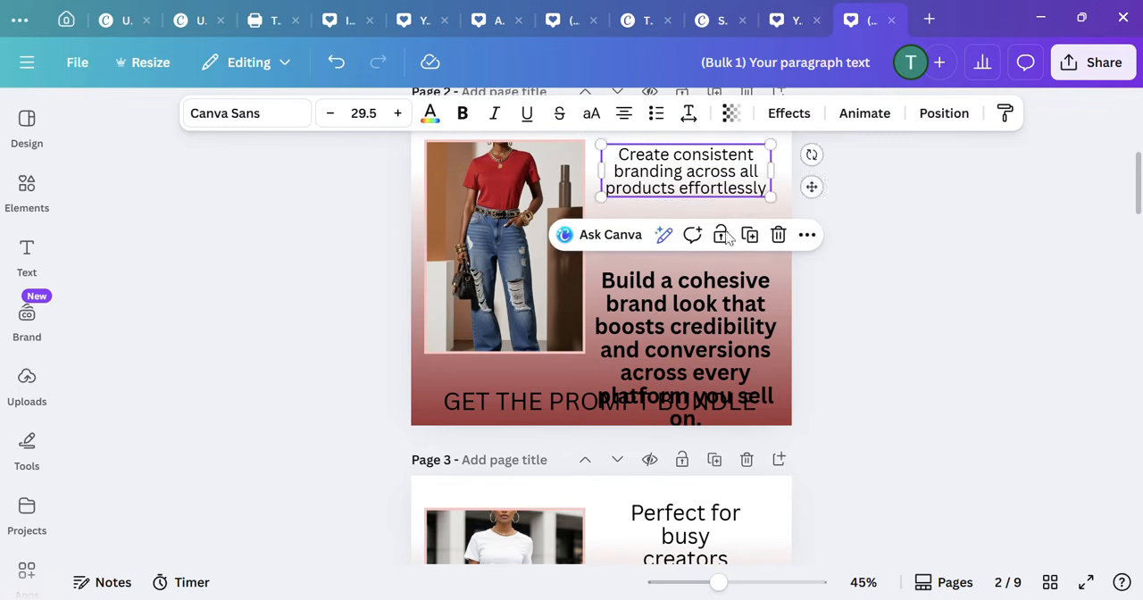
pyautogui.click(722, 313)
pyautogui.moveTo(676, 306); pyautogui.dragTo(671, 252)
pyautogui.moveTo(788, 304); pyautogui.dragTo(730, 317)
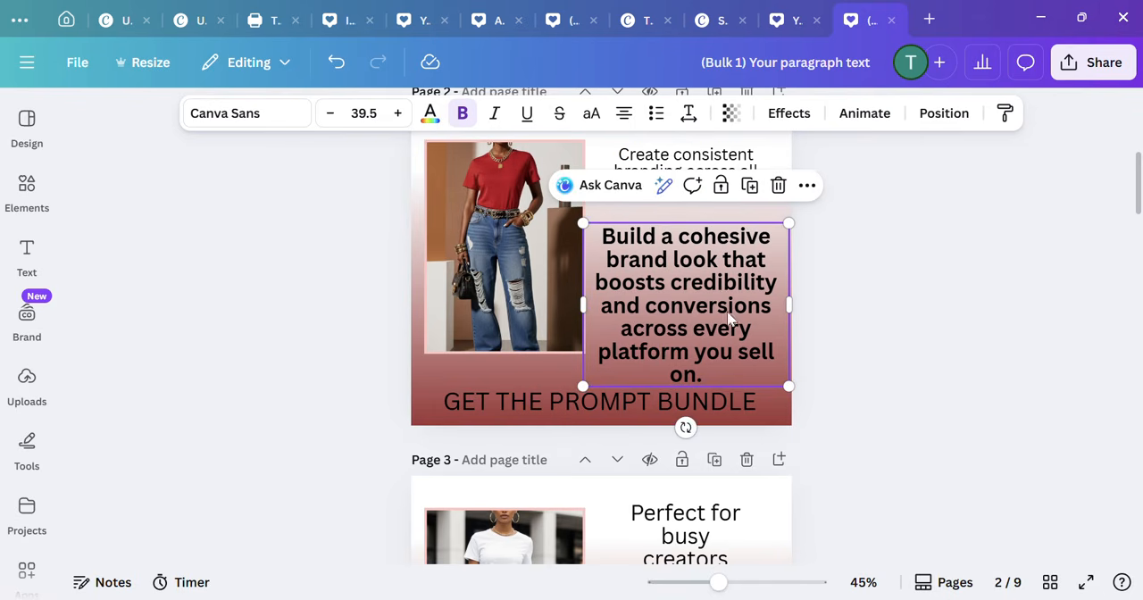
# Step: Enlarge the red top and jeans picture on page 2 down to the page's lower edge and shift it left
pyautogui.moveTo(534, 272); pyautogui.dragTo(523, 271)
pyautogui.moveTo(572, 355); pyautogui.dragTo(620, 426)
pyautogui.click(845, 324)
pyautogui.click(577, 376)
pyautogui.moveTo(568, 337); pyautogui.dragTo(531, 330)
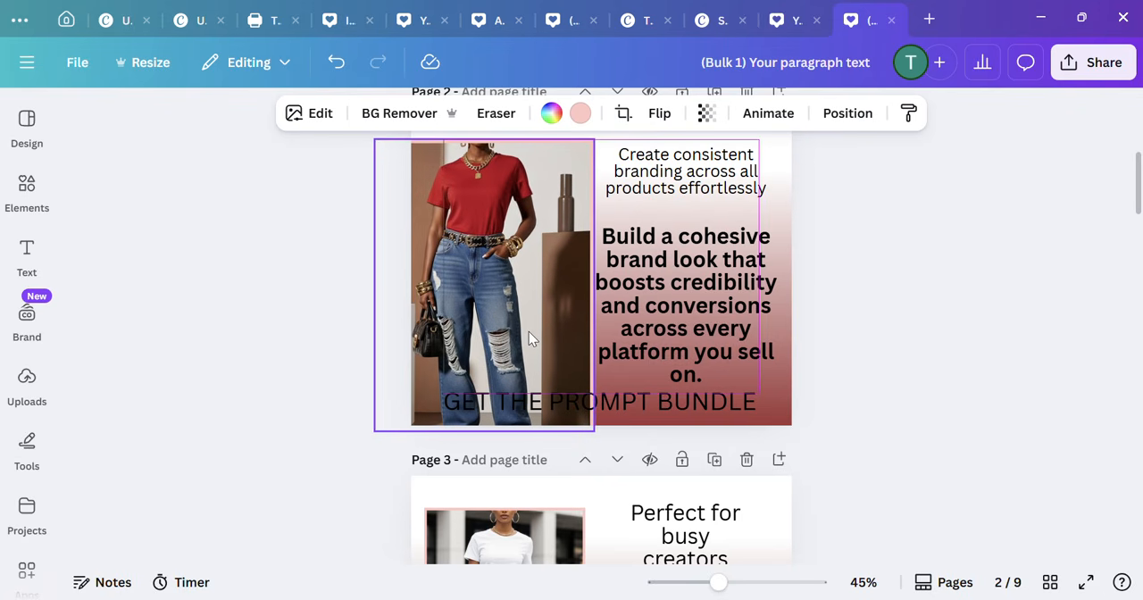
# Step: Extend the page 2 picture to the page's full height and move it further left, away from the text
pyautogui.moveTo(714, 584); pyautogui.dragTo(703, 580)
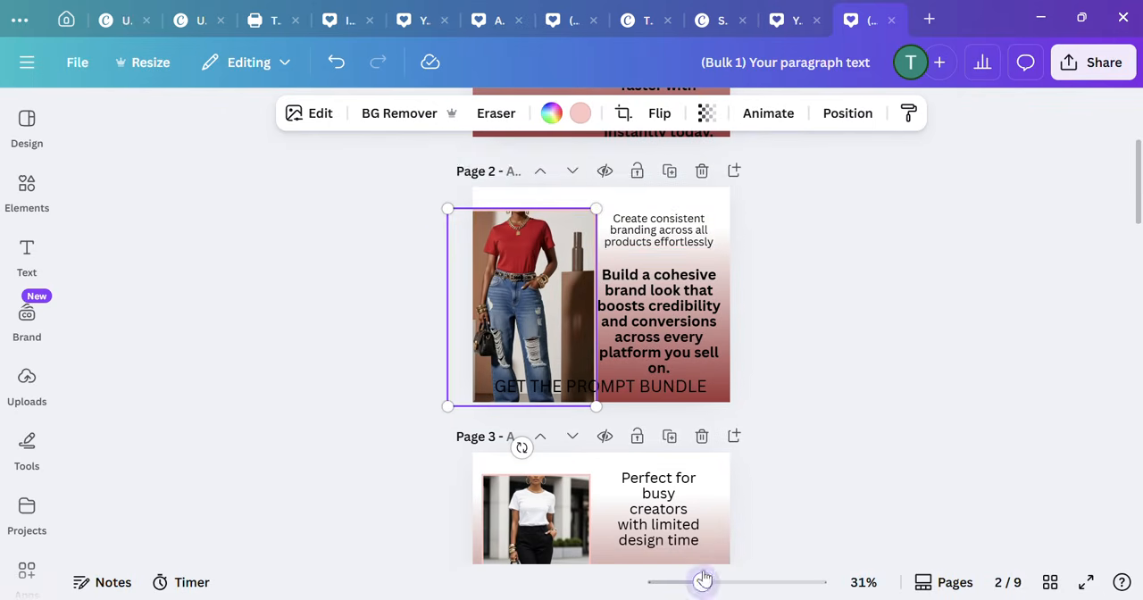
pyautogui.moveTo(596, 208); pyautogui.dragTo(606, 179)
pyautogui.moveTo(541, 255)
pyautogui.mouseDown()
pyautogui.moveTo(499, 256)
pyautogui.moveTo(522, 257)
pyautogui.mouseUp()
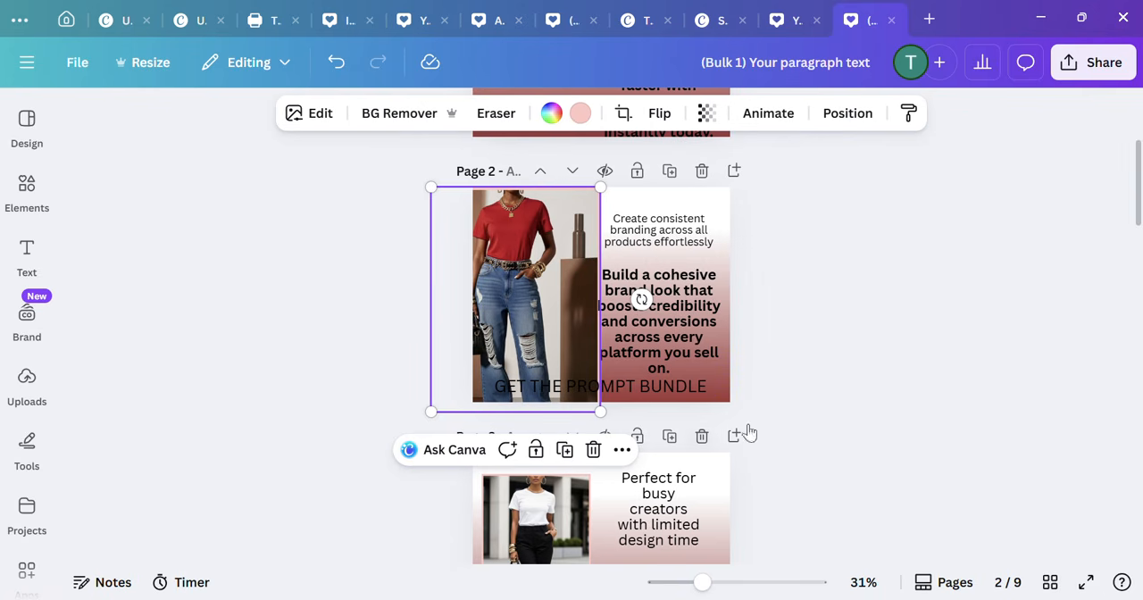
pyautogui.moveTo(541, 301); pyautogui.dragTo(519, 301)
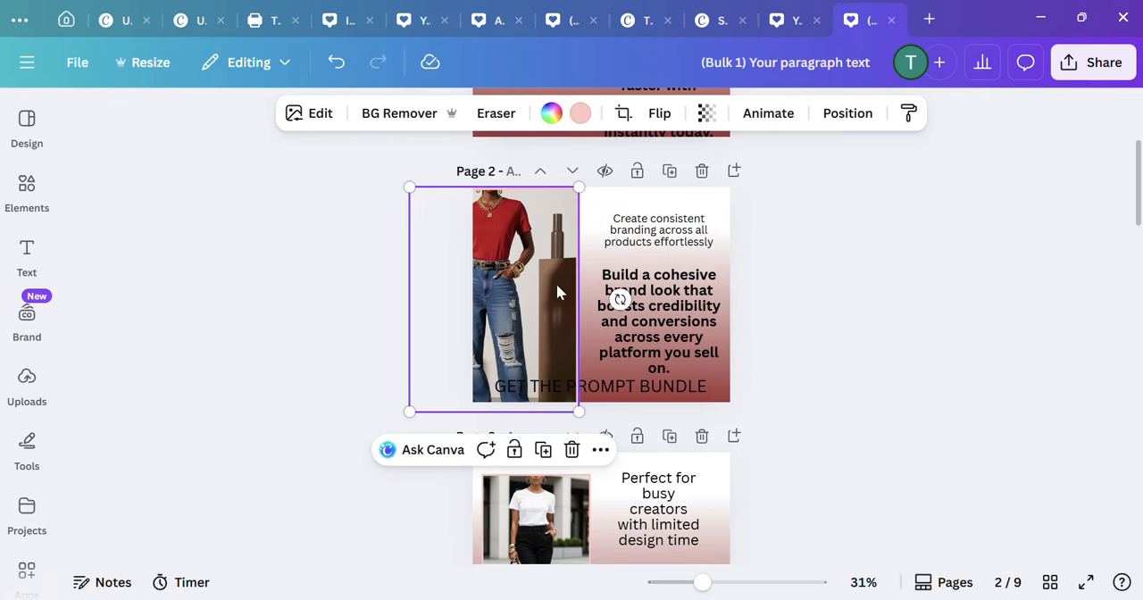
pyautogui.click(761, 324)
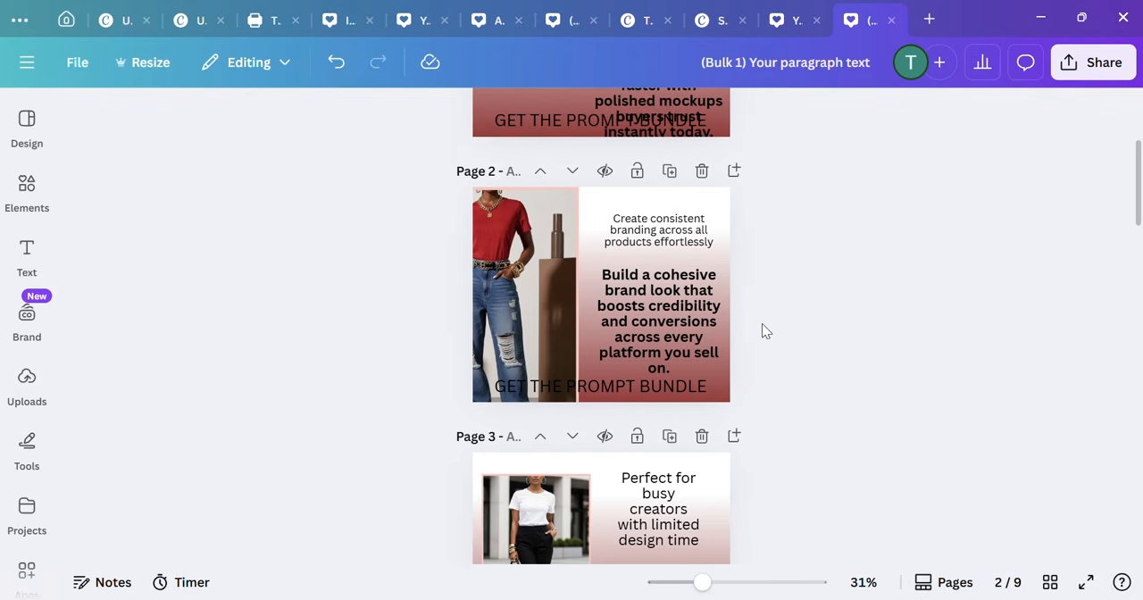
# Step: Shift the bold "Build a cohesive brand look" paragraph on page 2 slightly left, next to the picture's edge
pyautogui.moveTo(676, 313); pyautogui.dragTo(668, 311)
pyautogui.click(895, 349)
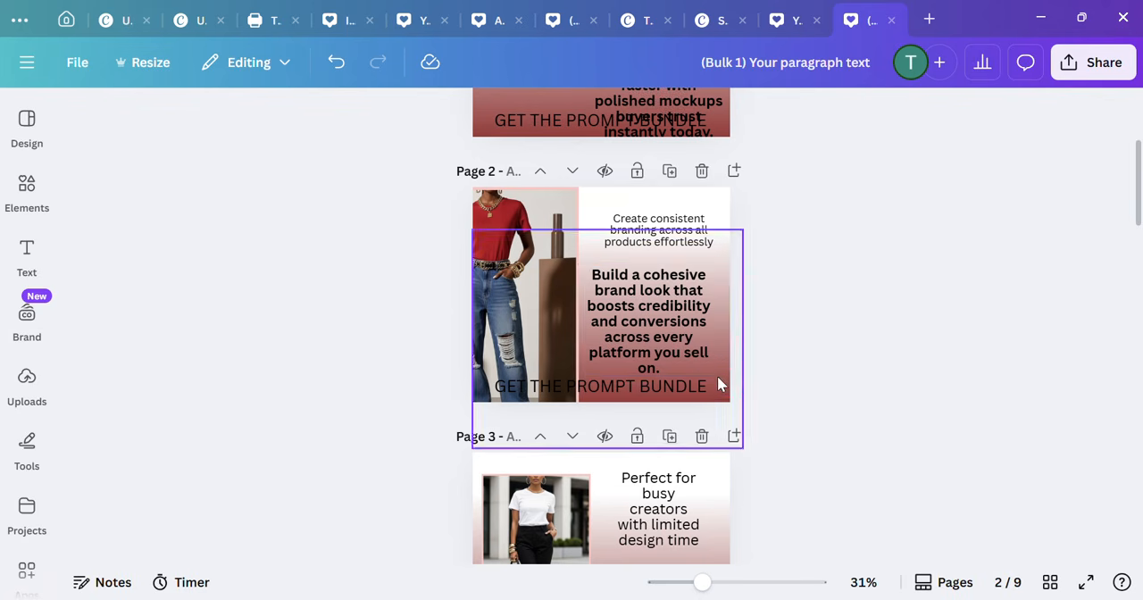
pyautogui.click(674, 312)
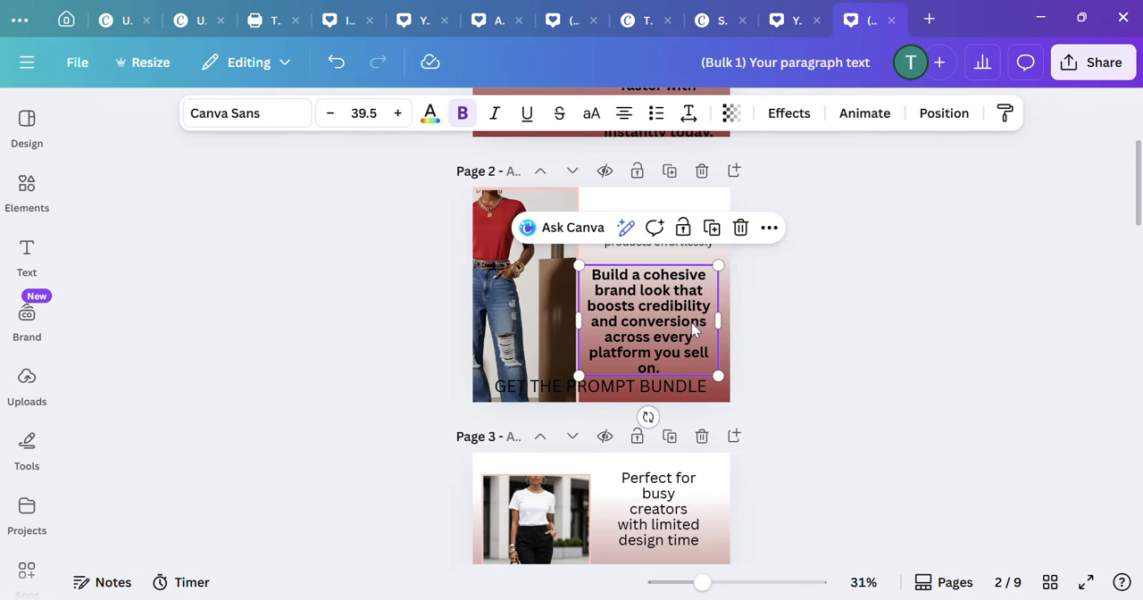
# Step: Shift page 2's bold paragraph right, then widen its text box towards the picture so "platform you sell on." fits on one line
pyautogui.moveTo(691, 323); pyautogui.dragTo(697, 322)
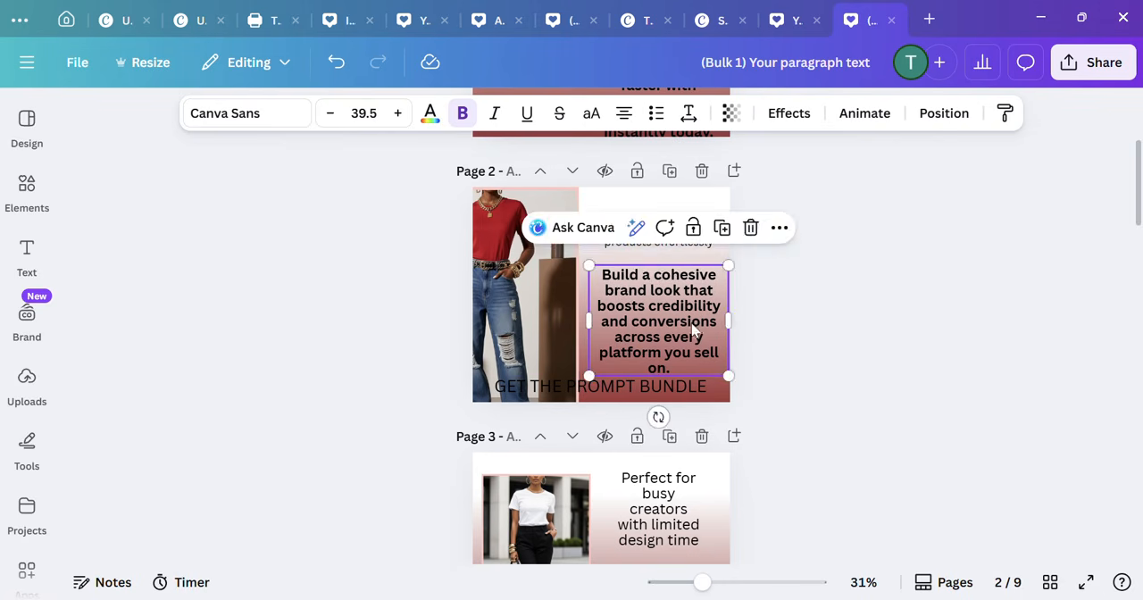
pyautogui.click(557, 332)
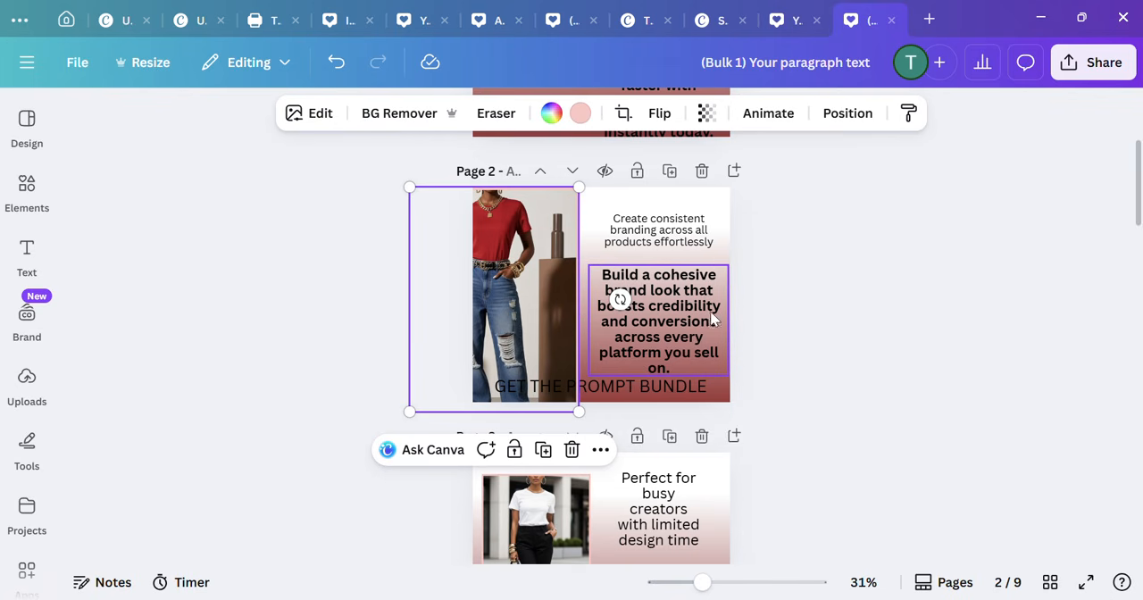
pyautogui.click(692, 344)
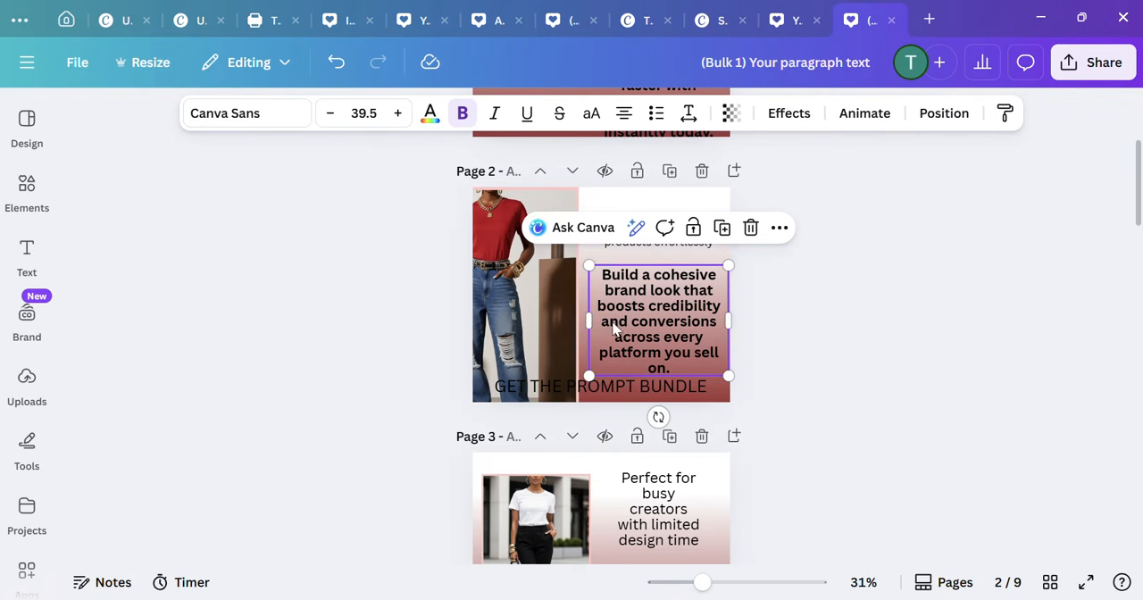
pyautogui.moveTo(589, 319); pyautogui.dragTo(573, 315)
pyautogui.click(802, 331)
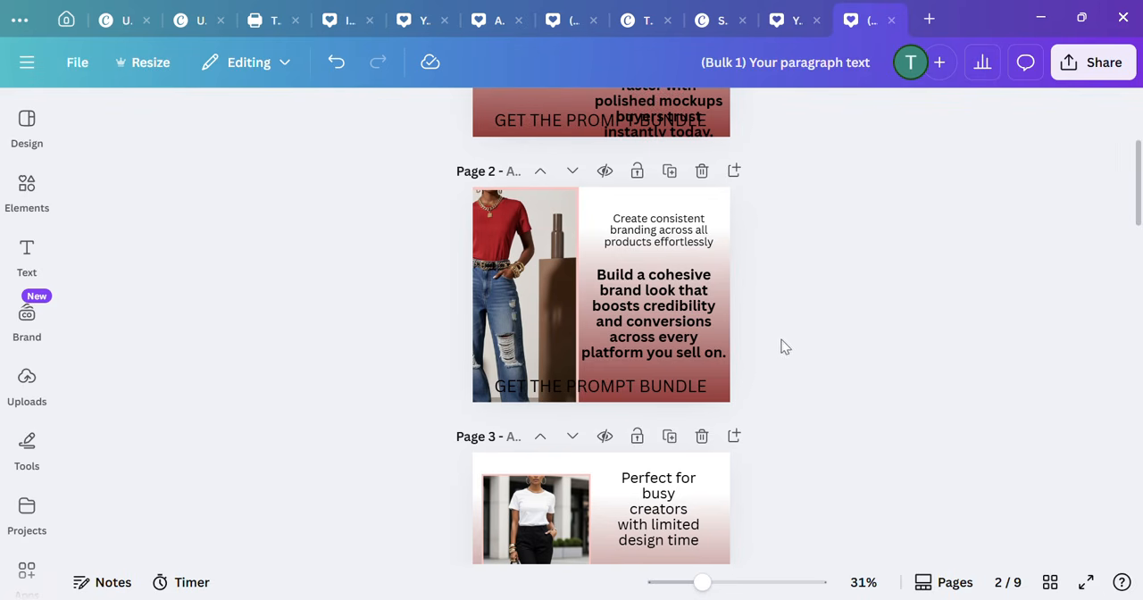
# Step: Add a white box from the elements library behind the "GET THE PROMPT BUNDLE" line along page 2's lower edge
pyautogui.click(684, 388)
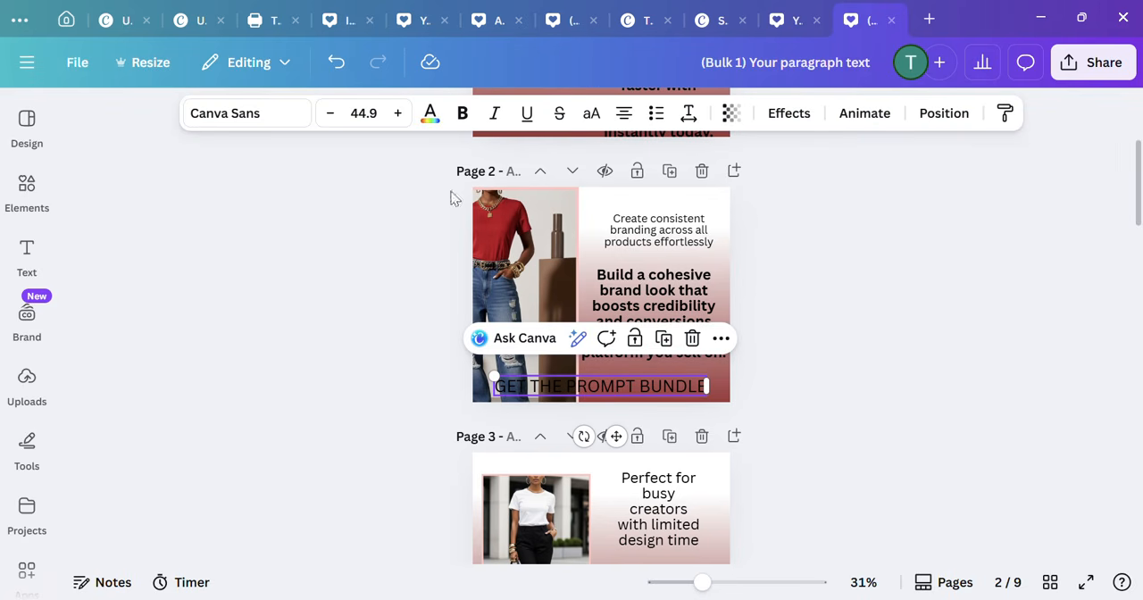
pyautogui.doubleClick(508, 386)
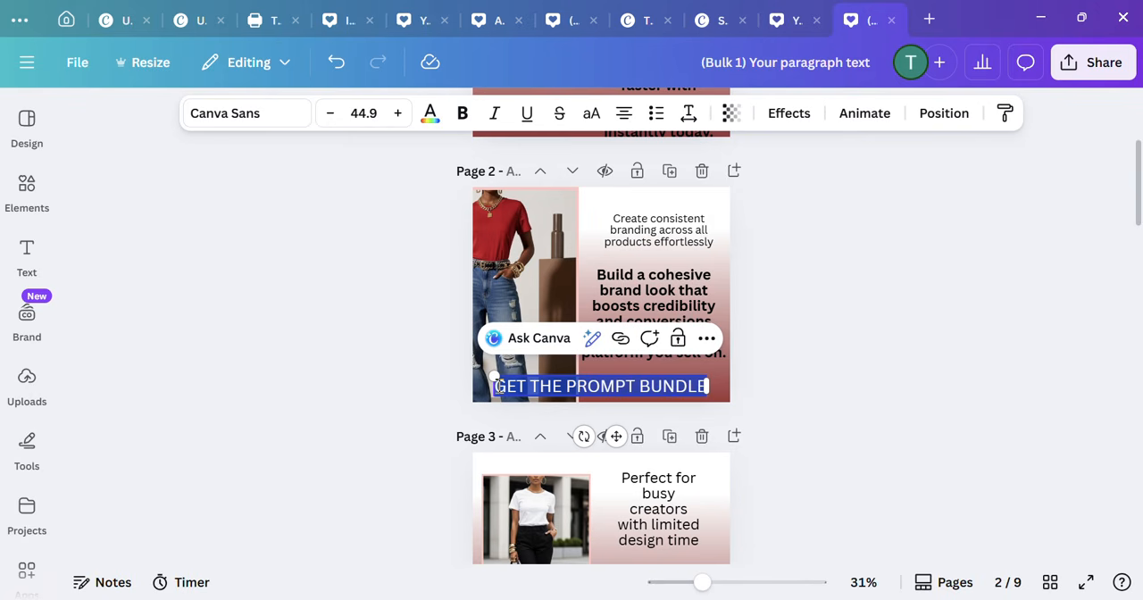
pyautogui.click(579, 390)
pyautogui.click(749, 406)
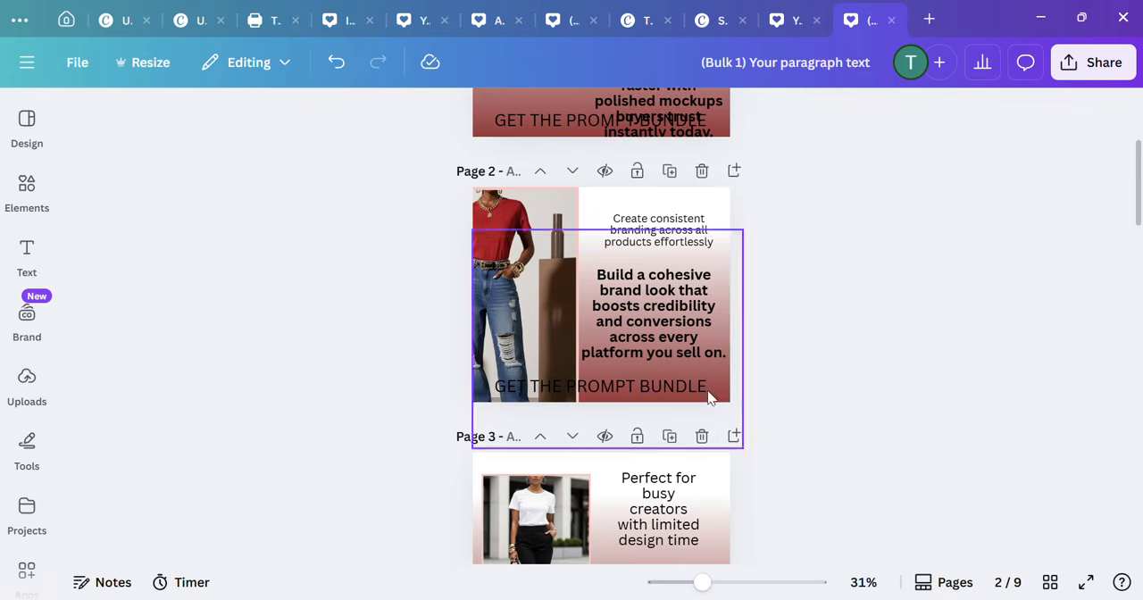
pyautogui.click(28, 194)
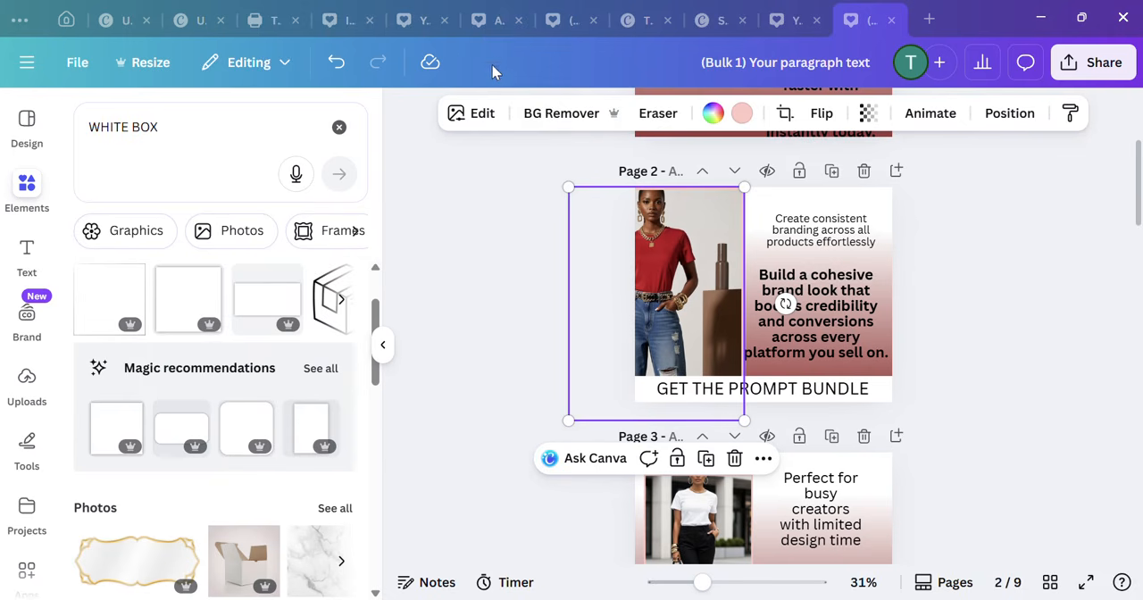
# Step: Undo the last picture adjustment and shift the page 2 picture downward within its crop to bring in the model's face
pyautogui.click(333, 62)
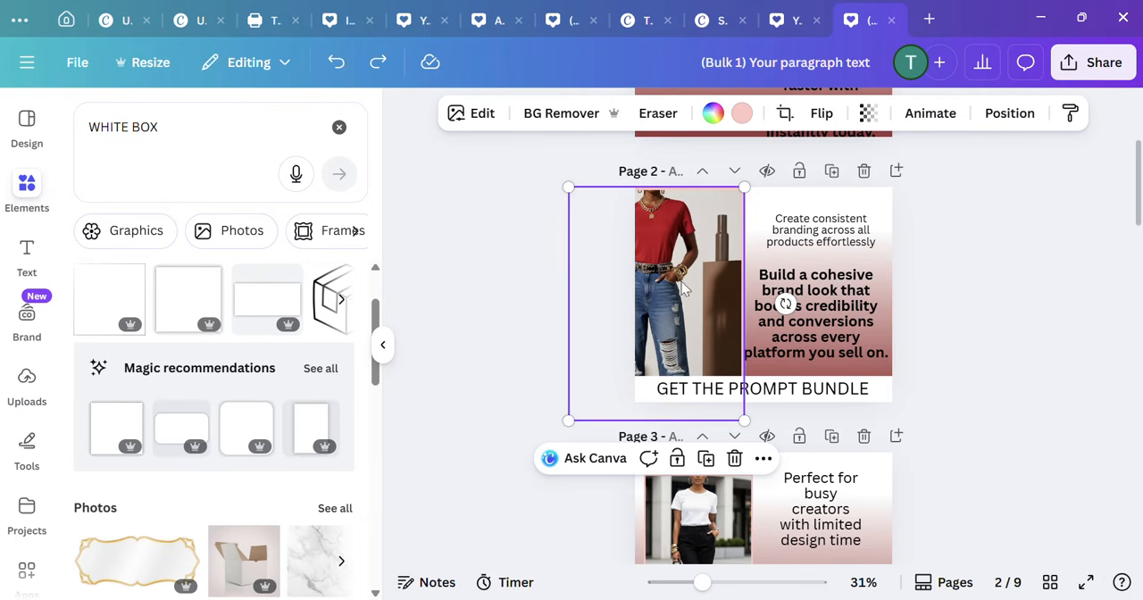
pyautogui.doubleClick(681, 273)
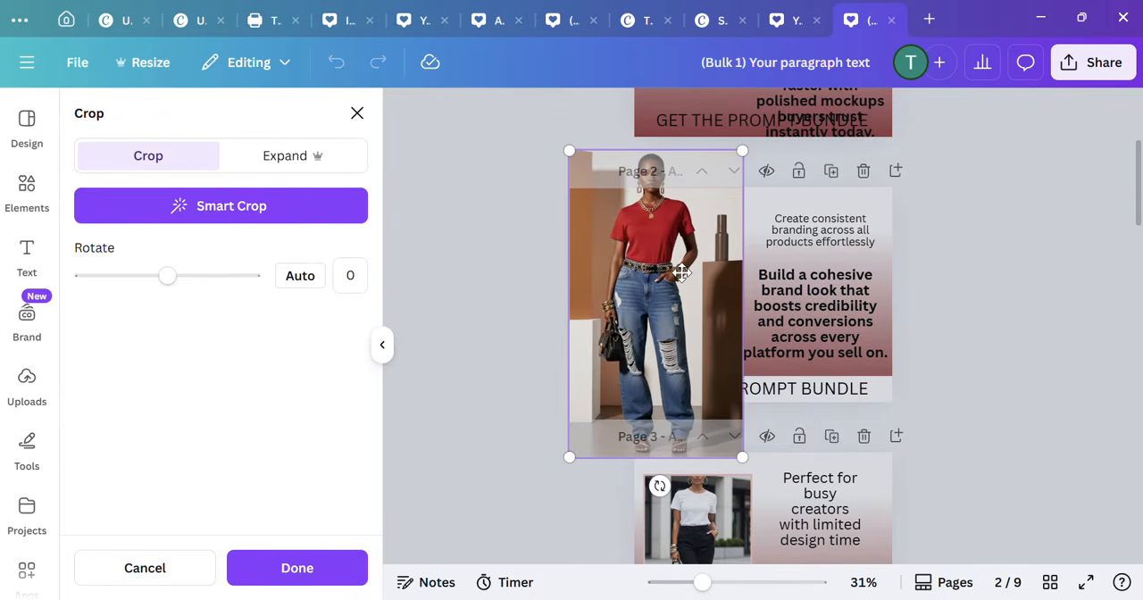
pyautogui.moveTo(676, 252); pyautogui.dragTo(703, 278)
pyautogui.press('Return')
pyautogui.click(1012, 283)
pyautogui.click(979, 279)
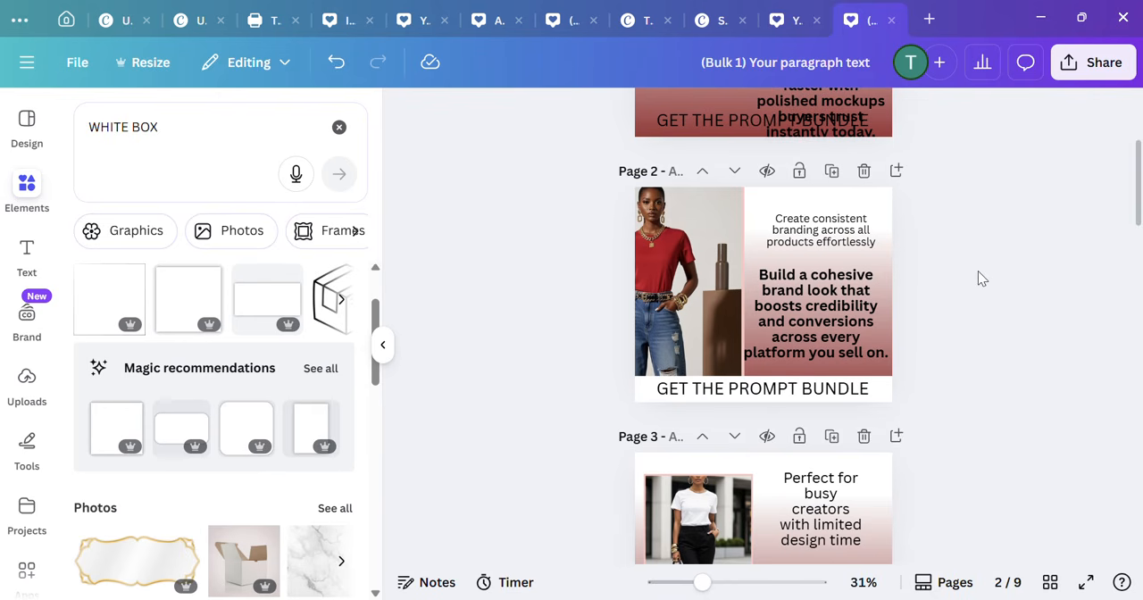
# Step: Move the red gradient above the red top and jeans picture in page 2's layer order, keeping it below the white box
pyautogui.click(870, 377)
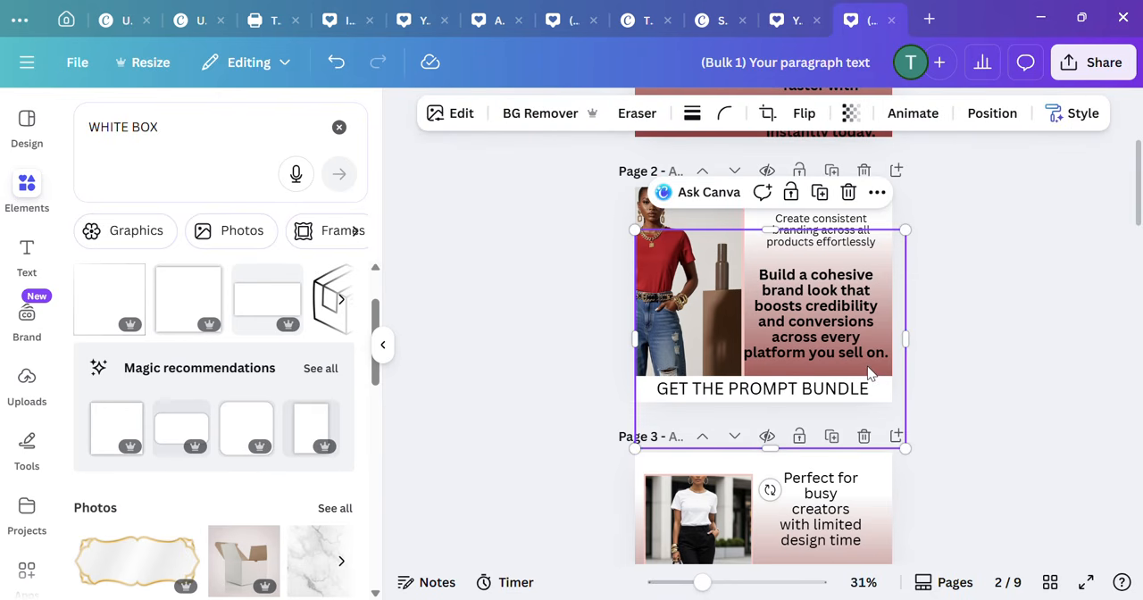
pyautogui.rightClick(871, 377)
pyautogui.moveTo(682, 317)
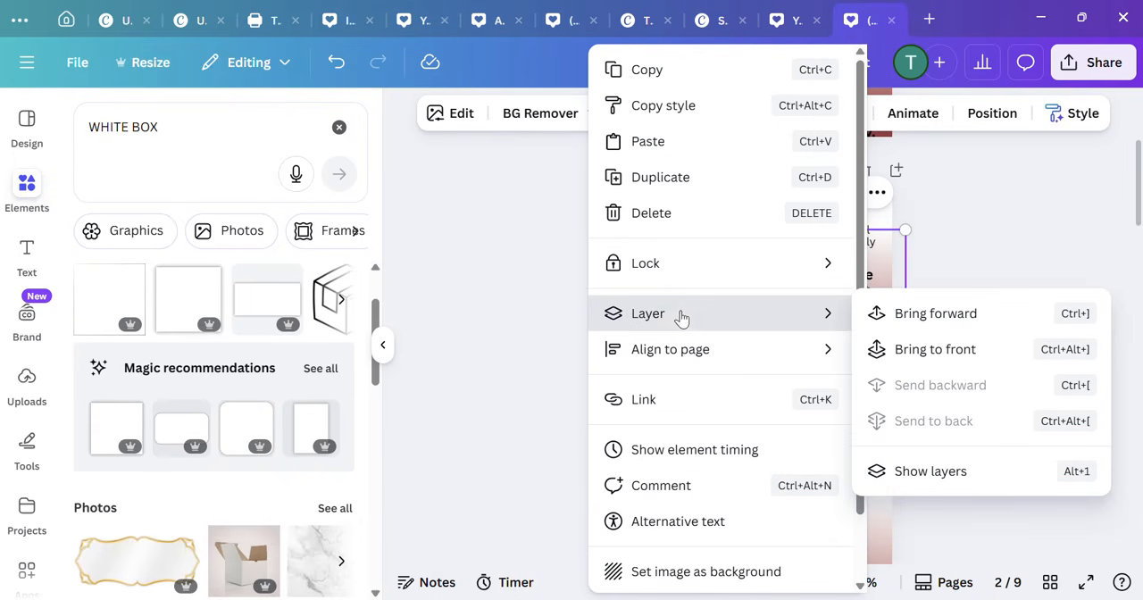
pyautogui.click(942, 477)
pyautogui.moveTo(289, 545); pyautogui.dragTo(230, 462)
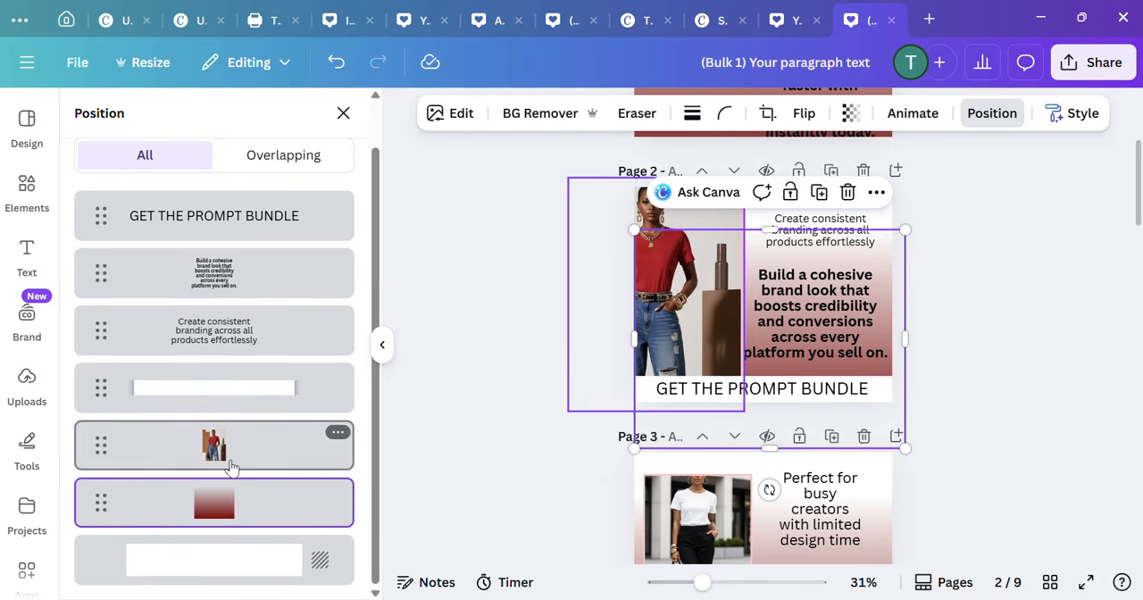
pyautogui.moveTo(258, 508); pyautogui.dragTo(255, 439)
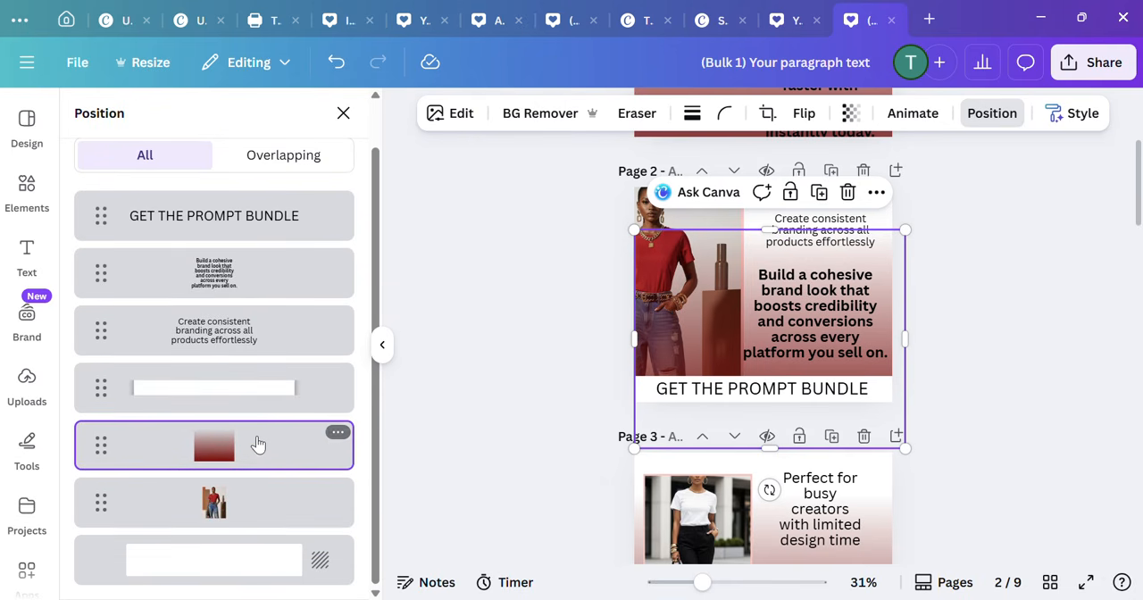
pyautogui.click(1058, 319)
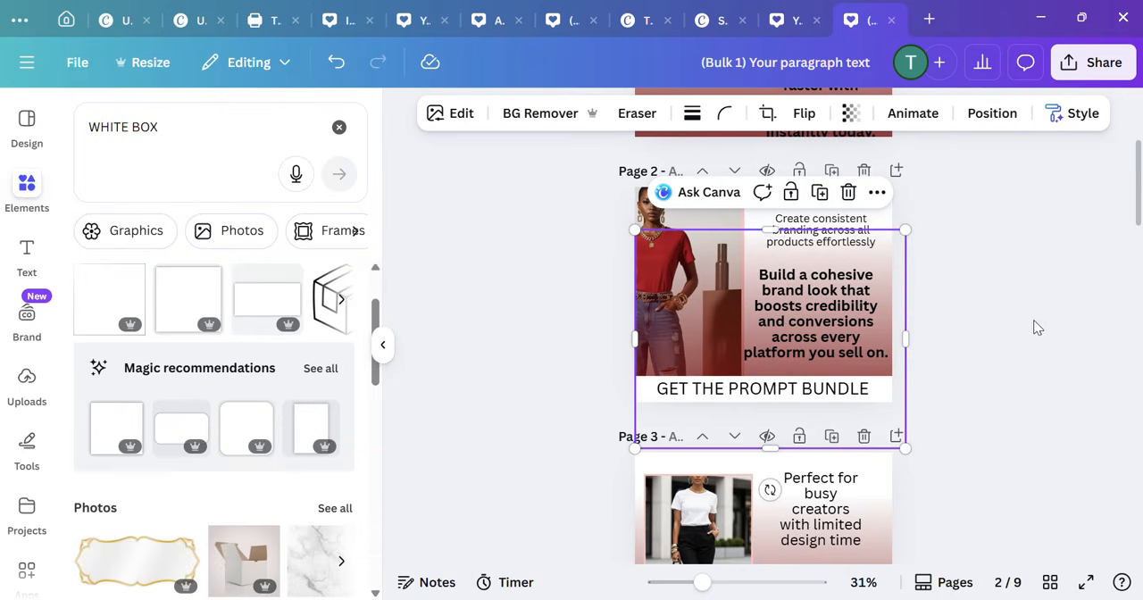
# Step: Nudge the "Create consistent branding" heading on page 2 slightly up and left
pyautogui.click(827, 225)
pyautogui.moveTo(827, 225); pyautogui.dragTo(818, 215)
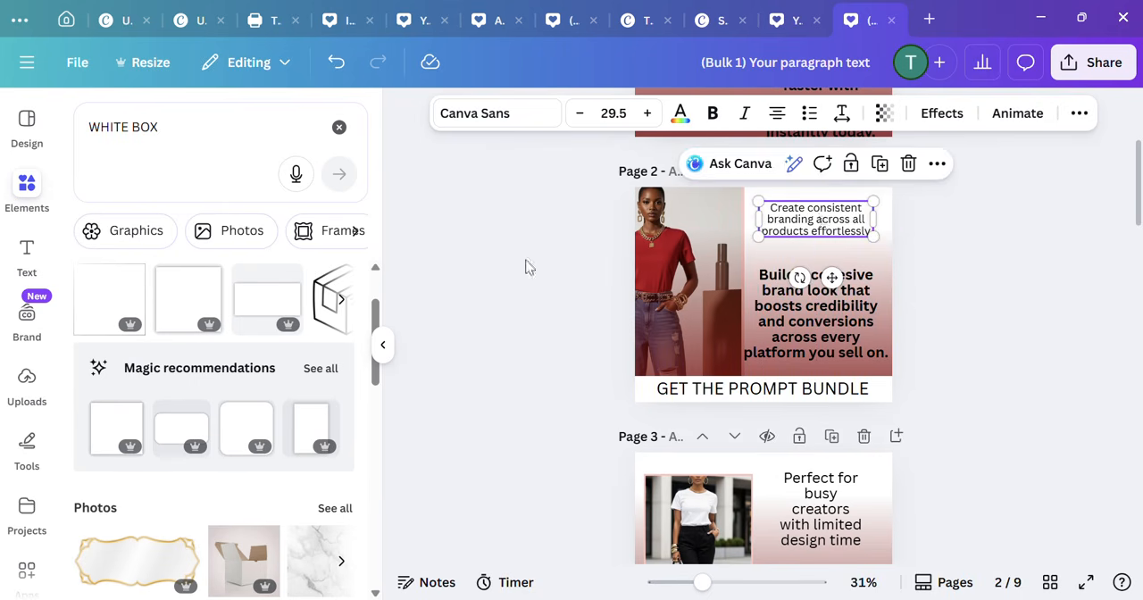
# Step: Search the elements library for "BLACK OUTLINE" and browse the full set of graphics
pyautogui.click(155, 133)
pyautogui.moveTo(155, 140); pyautogui.dragTo(54, 160)
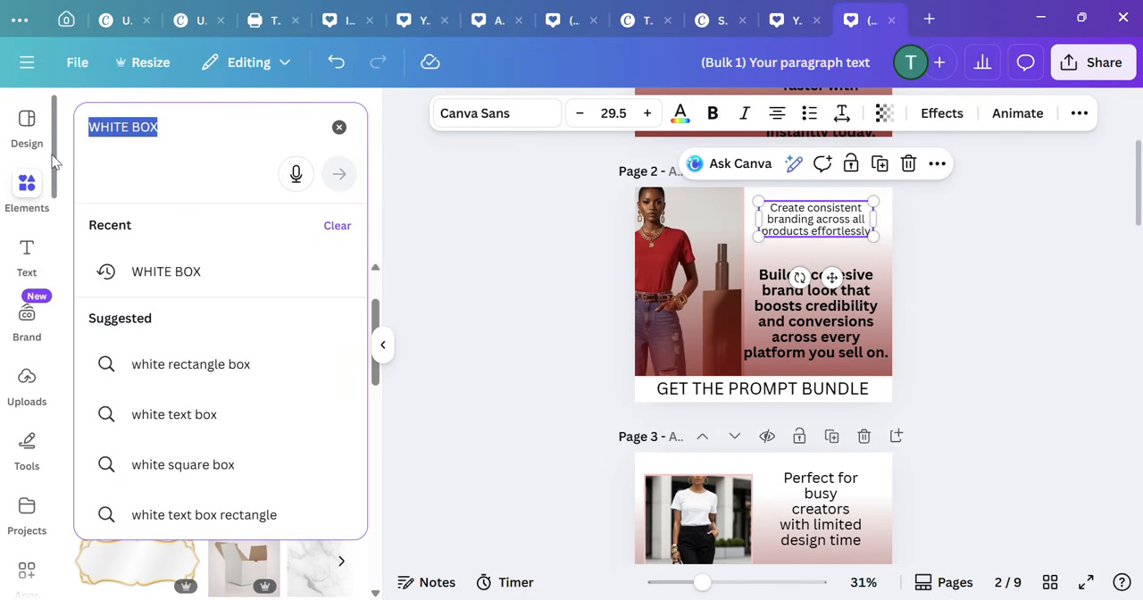
pyautogui.write('BLA')
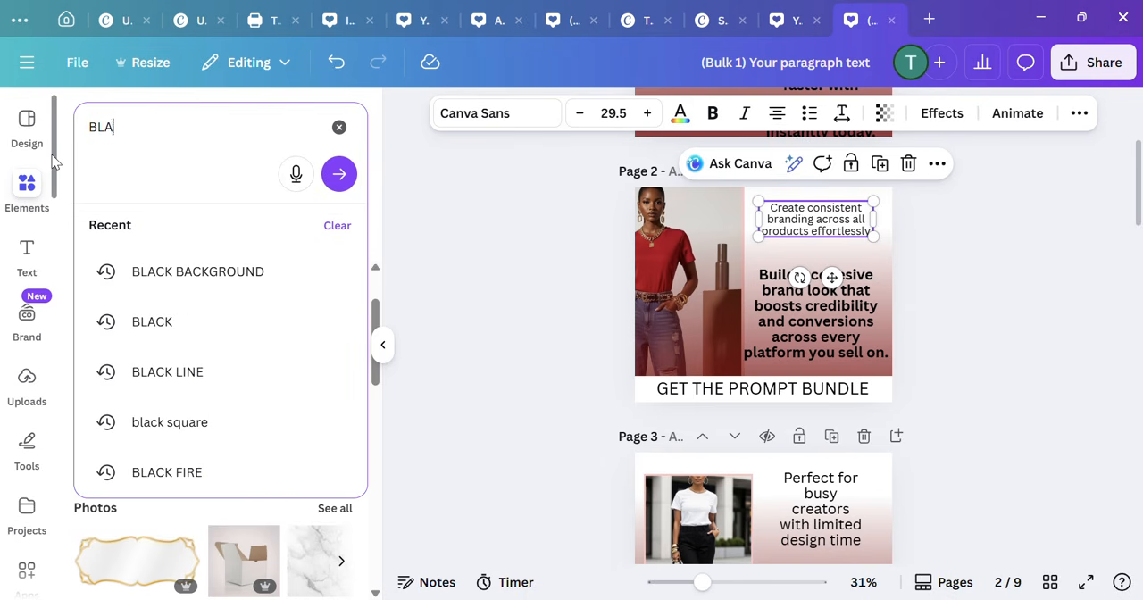
pyautogui.write('CK OUT')
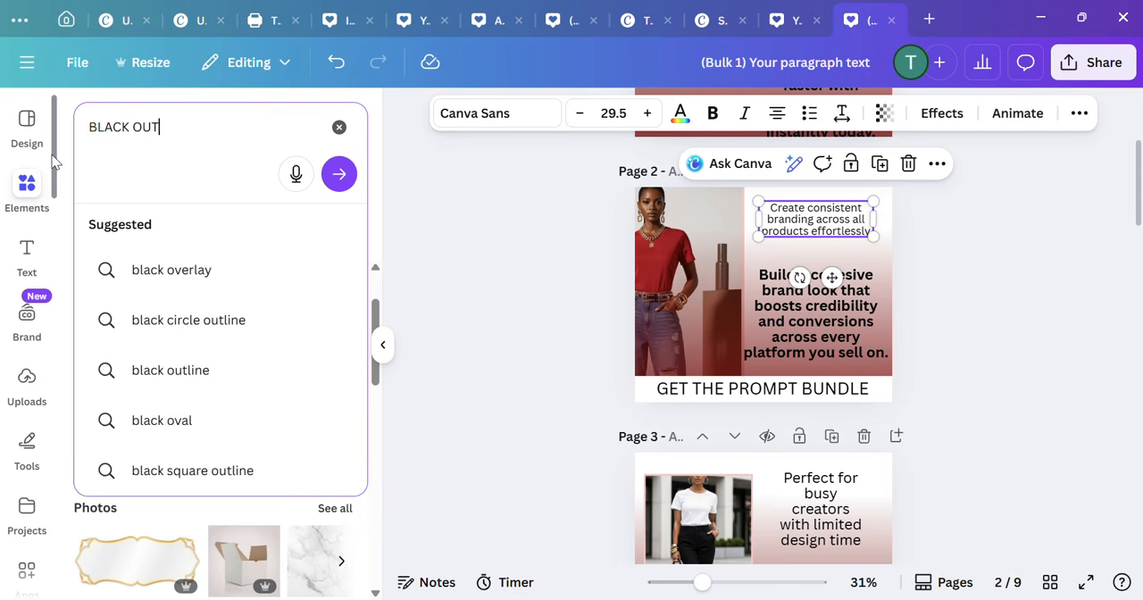
pyautogui.write('LINE')
pyautogui.press('Return')
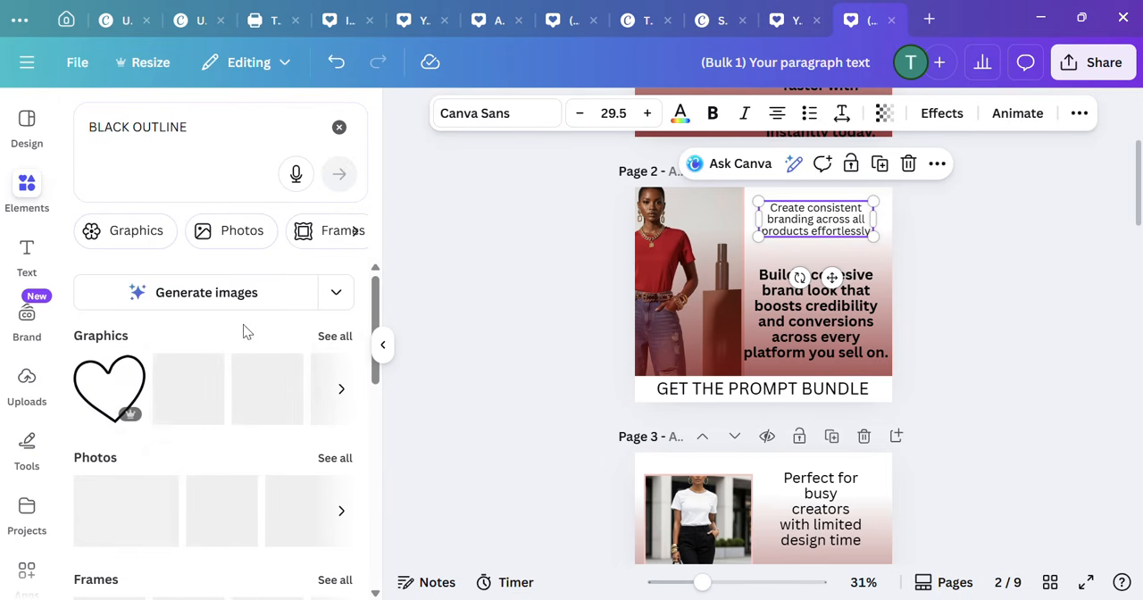
pyautogui.click(328, 337)
pyautogui.scroll(-1, 287, 357)
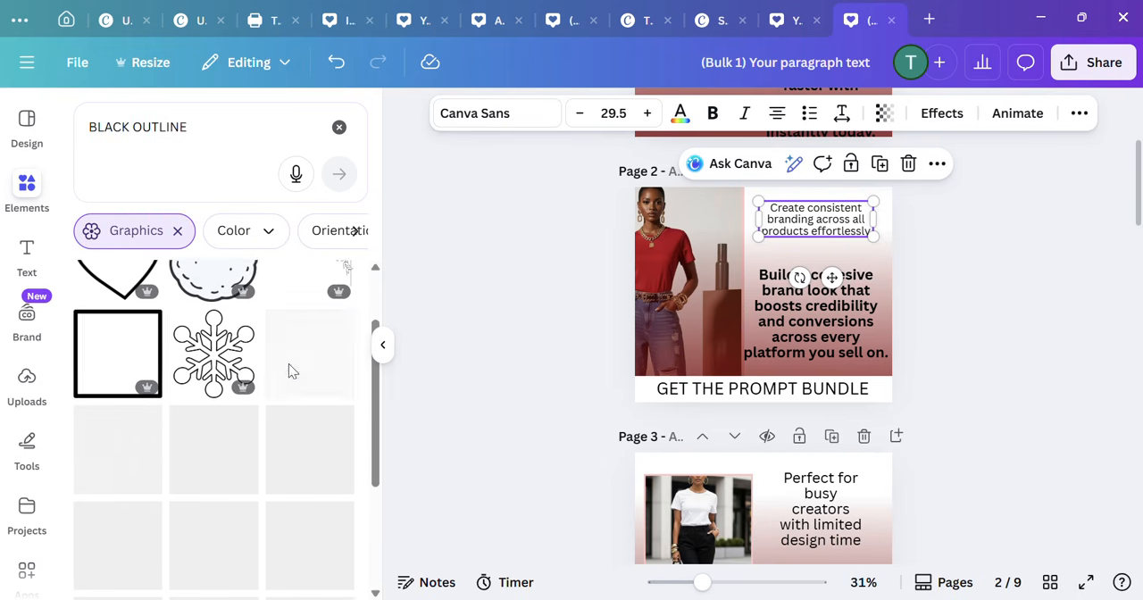
pyautogui.scroll(2, 290, 371)
pyautogui.click(177, 231)
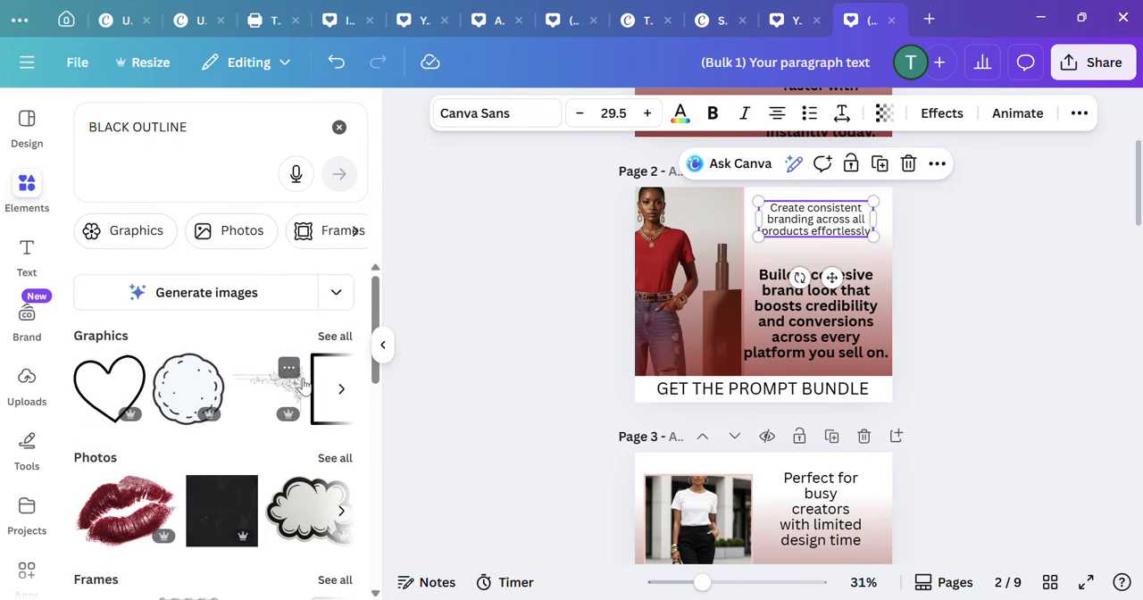
# Step: Look through the photo results for "BLACK OUTLINE"
pyautogui.click(328, 458)
pyautogui.scroll(-8, 282, 395)
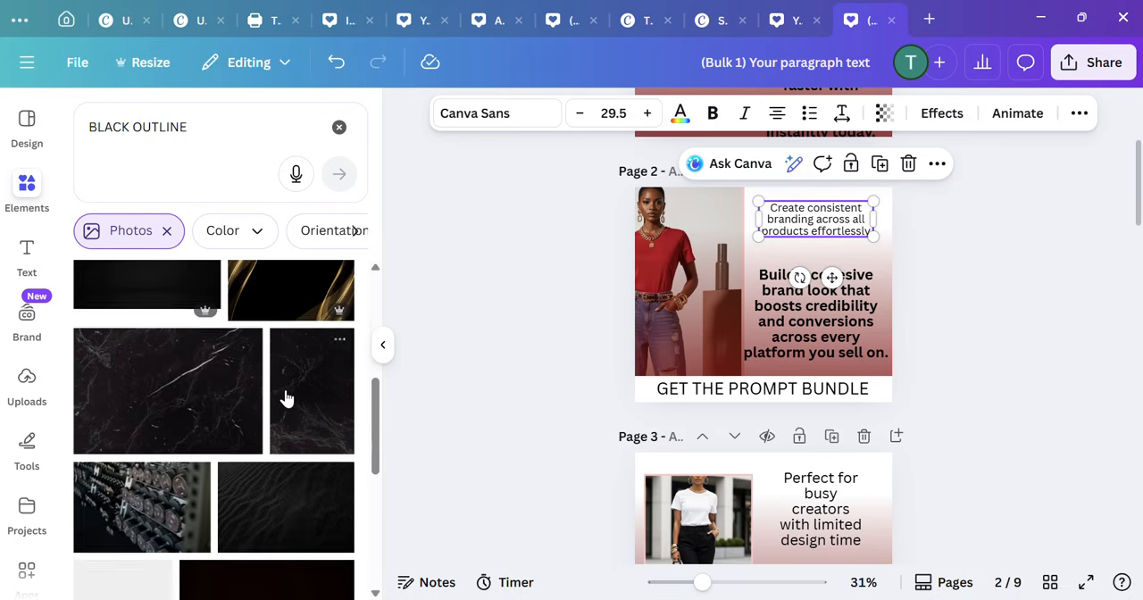
pyautogui.scroll(-4, 286, 403)
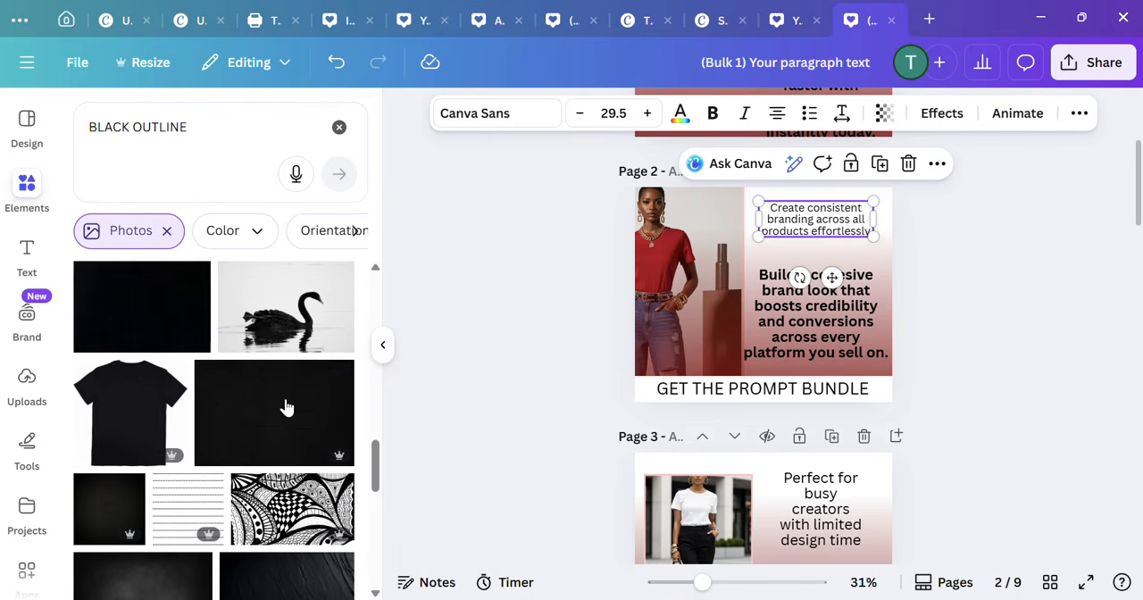
pyautogui.scroll(-3, 286, 404)
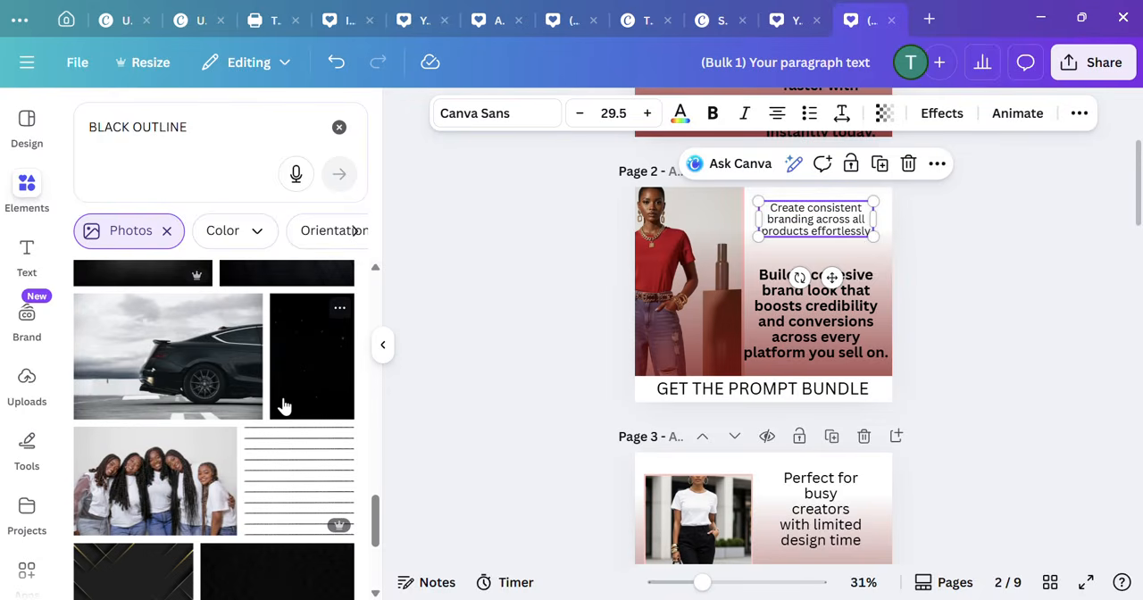
pyautogui.scroll(-5, 284, 407)
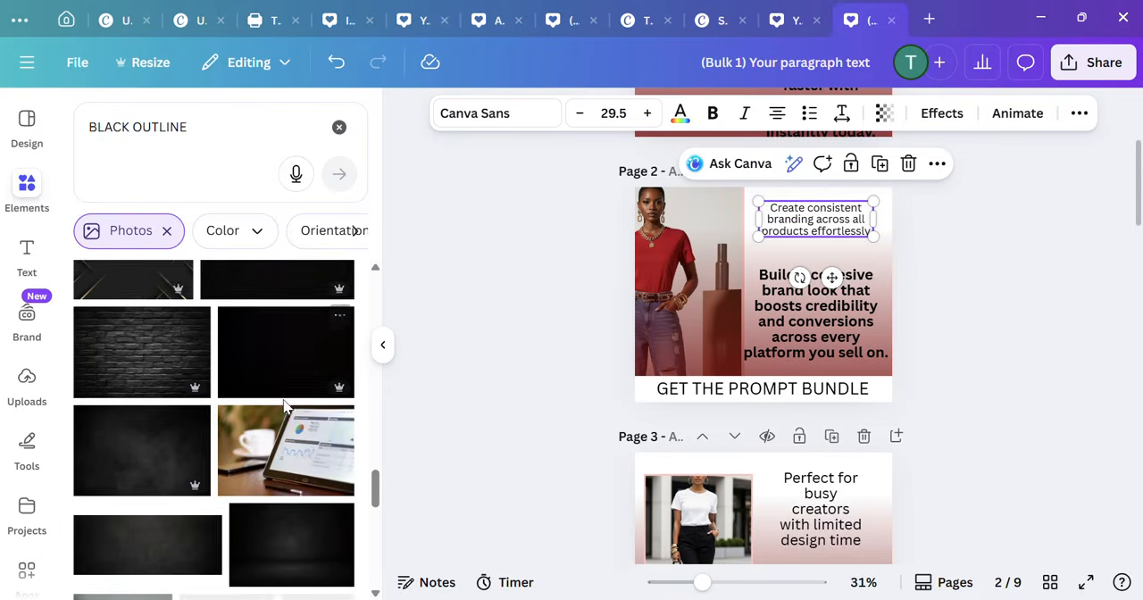
pyautogui.scroll(-2, 282, 404)
pyautogui.scroll(-3, 273, 378)
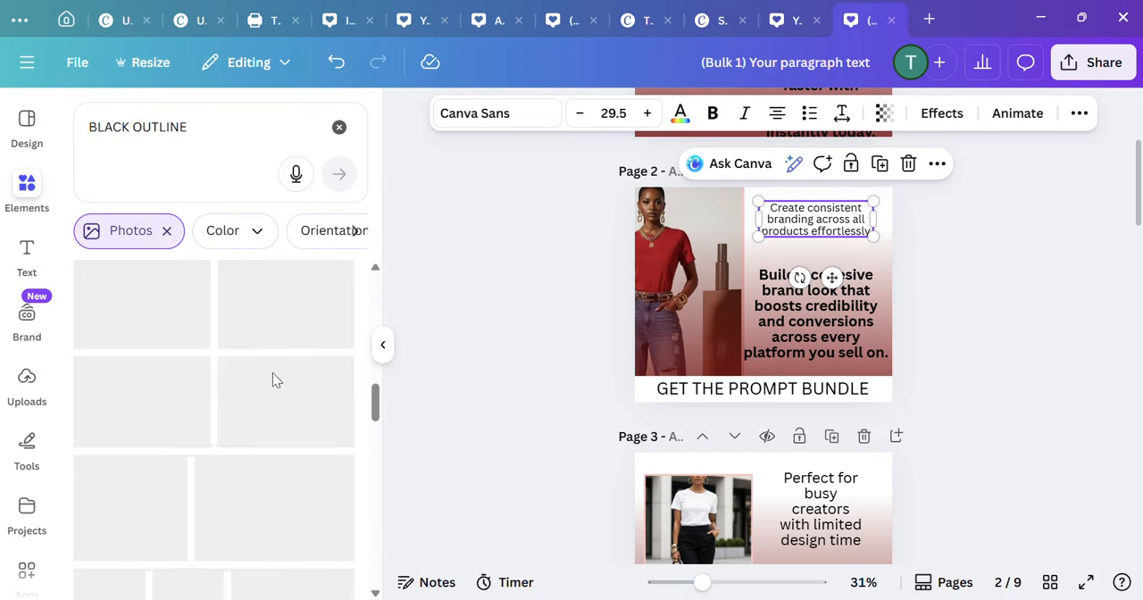
pyautogui.click(169, 235)
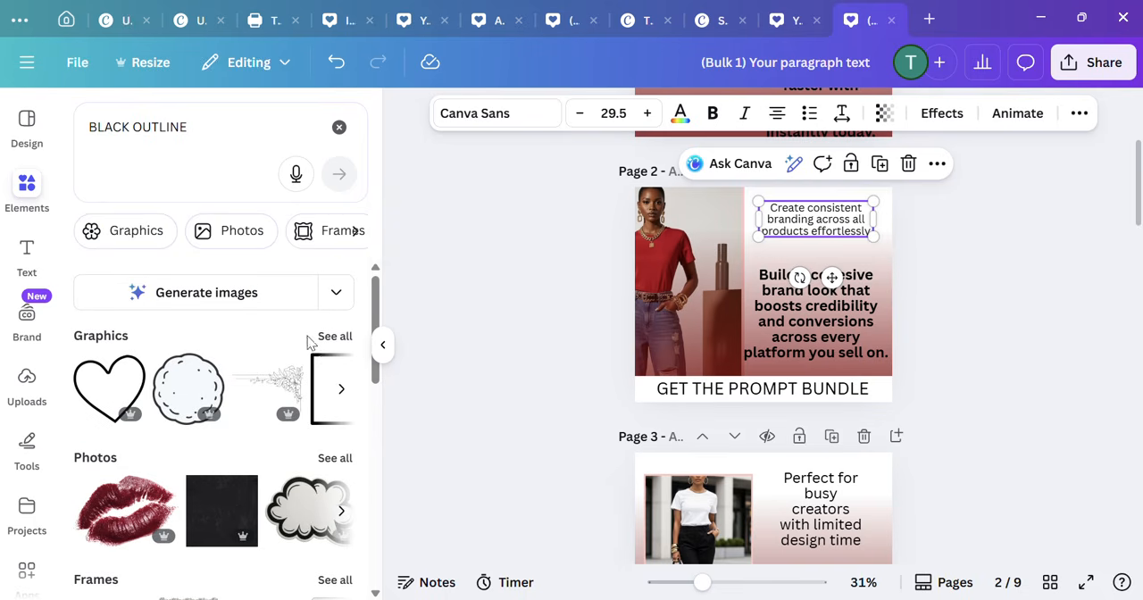
# Step: Return to the "BLACK OUTLINE" graphics and look further down for a suitable outline element
pyautogui.click(334, 337)
pyautogui.scroll(-4, 140, 463)
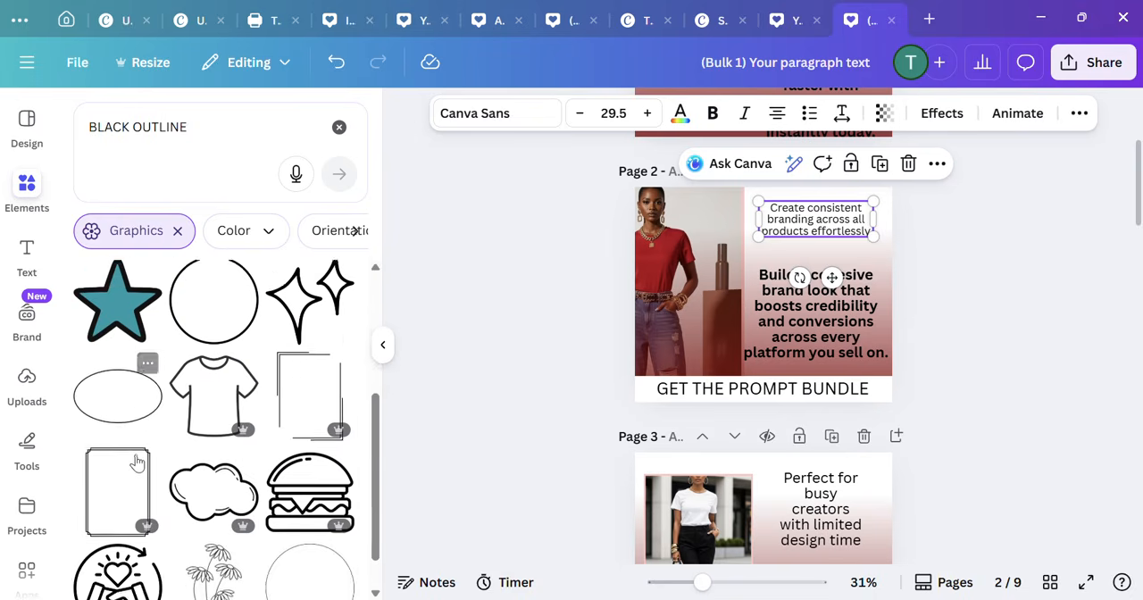
pyautogui.scroll(-5, 140, 447)
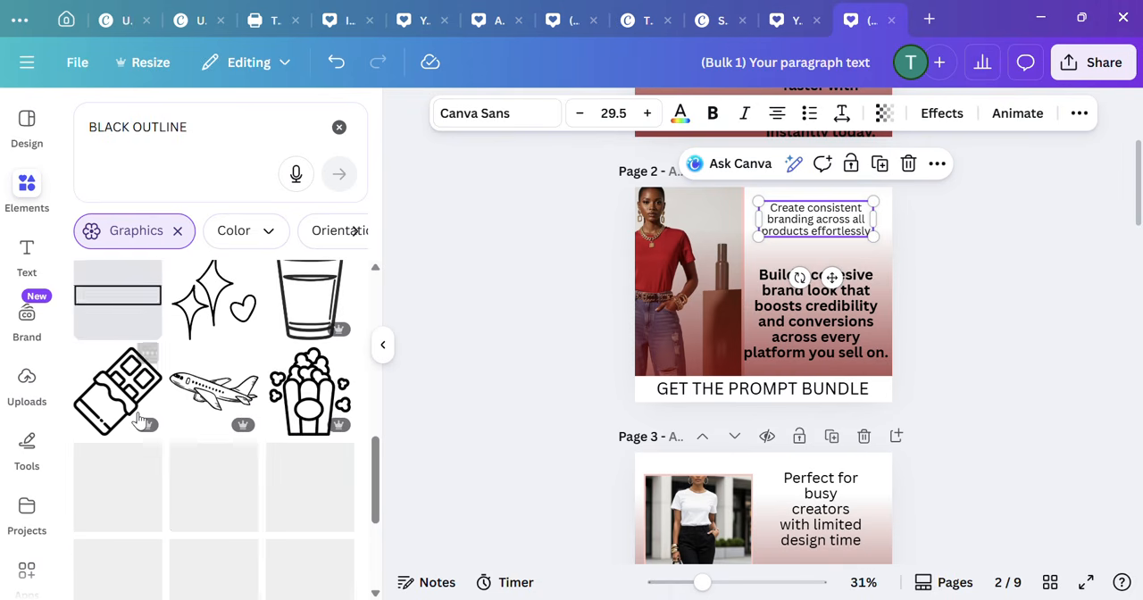
pyautogui.scroll(5, 138, 420)
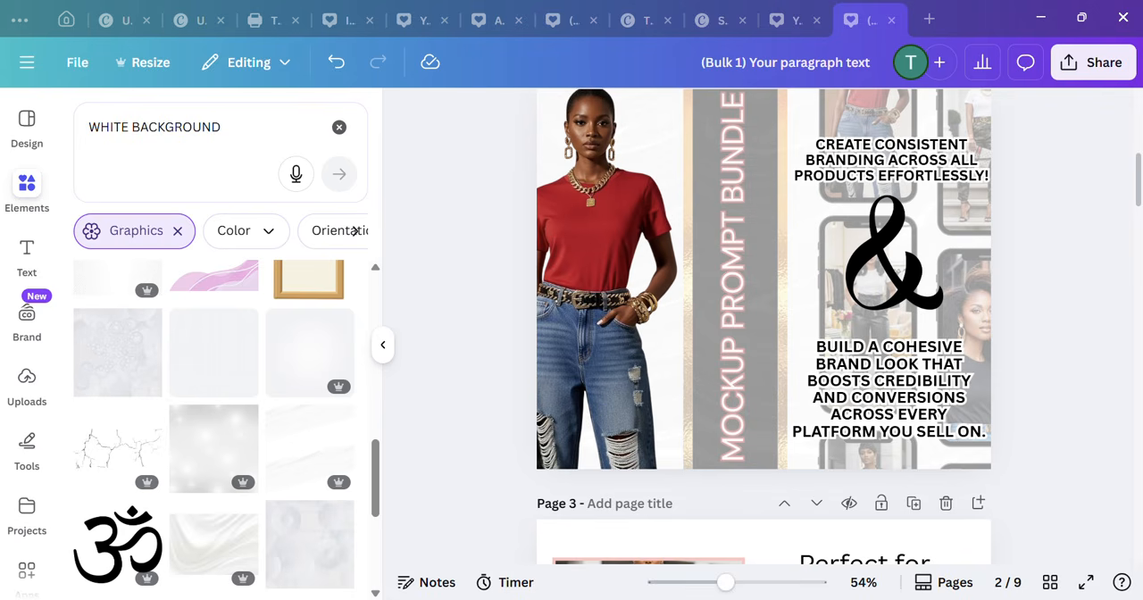
# Step: Hide the element results and compare the redesigned page 2 with the original layout on page 3
pyautogui.click(382, 353)
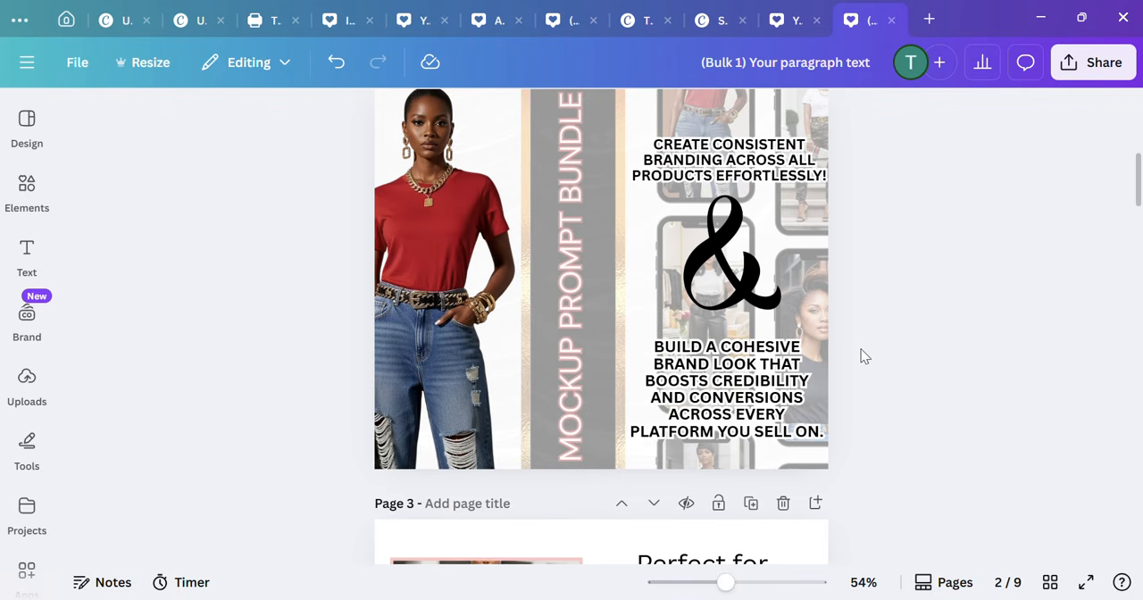
pyautogui.scroll(-4, 860, 343)
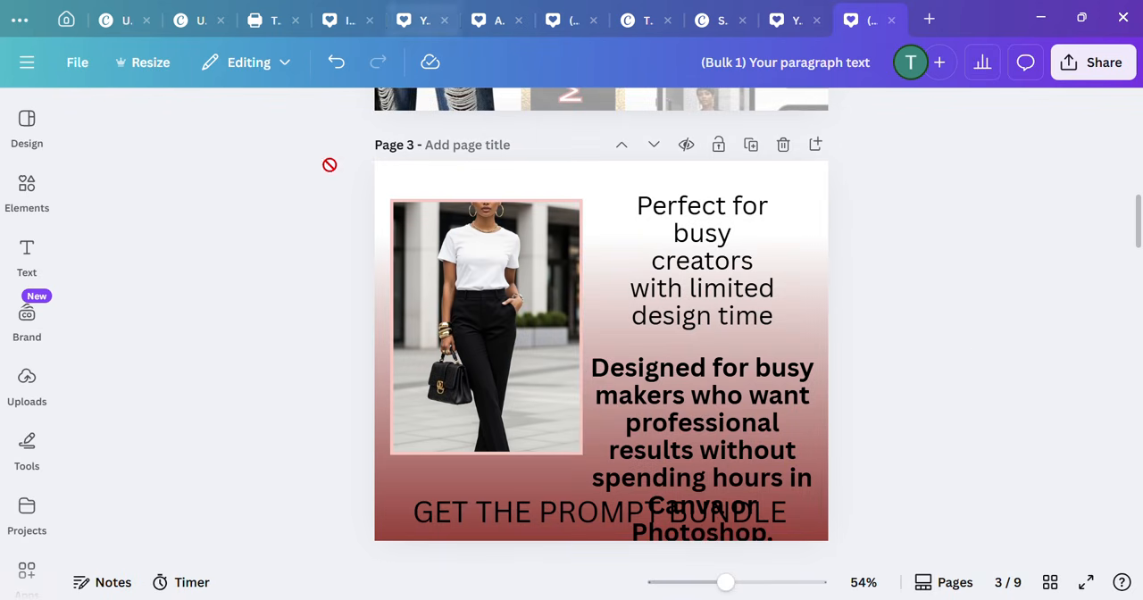
pyautogui.scroll(4, 956, 350)
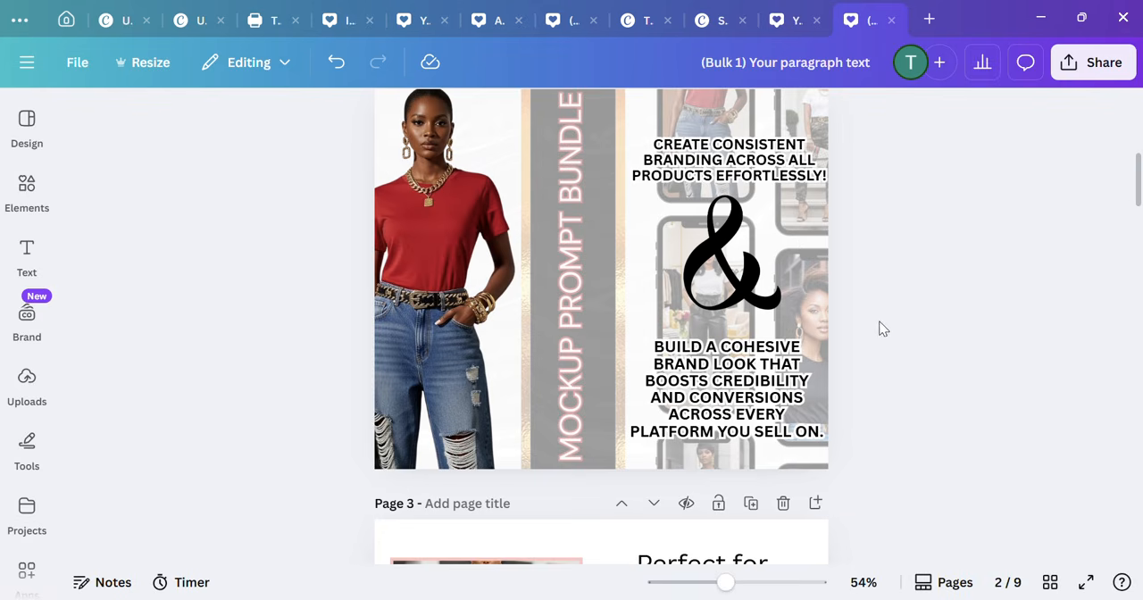
# Step: Review the redesigned page 2 against the plain bulk-generated layouts on the other pages, from page 1 down to page 7
pyautogui.scroll(1, 879, 329)
pyautogui.scroll(-1, 668, 299)
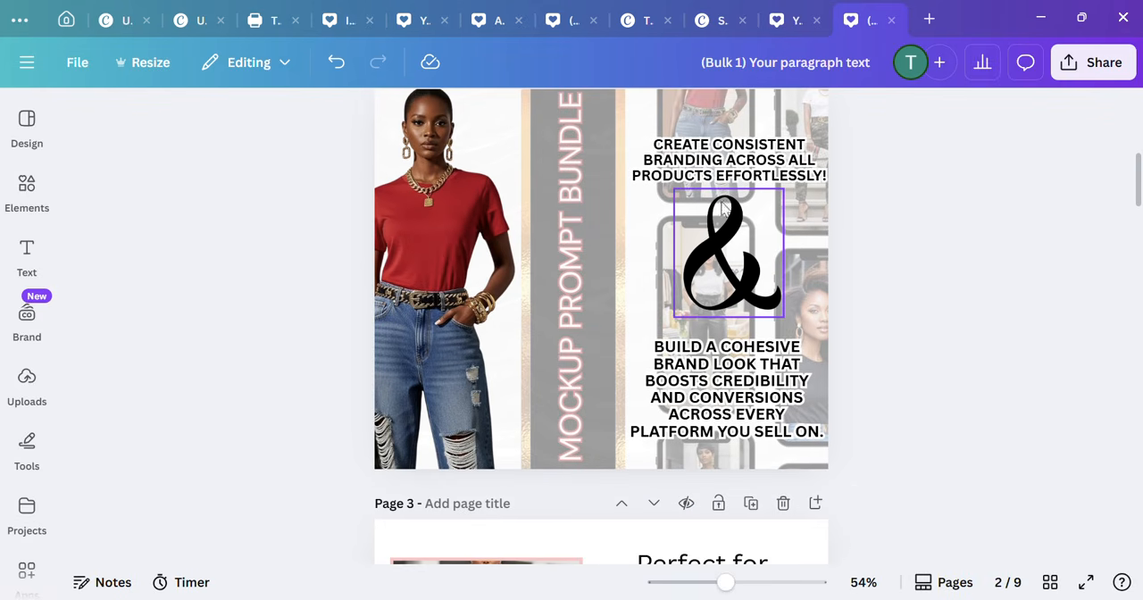
pyautogui.scroll(-5, 679, 268)
pyautogui.scroll(3, 625, 256)
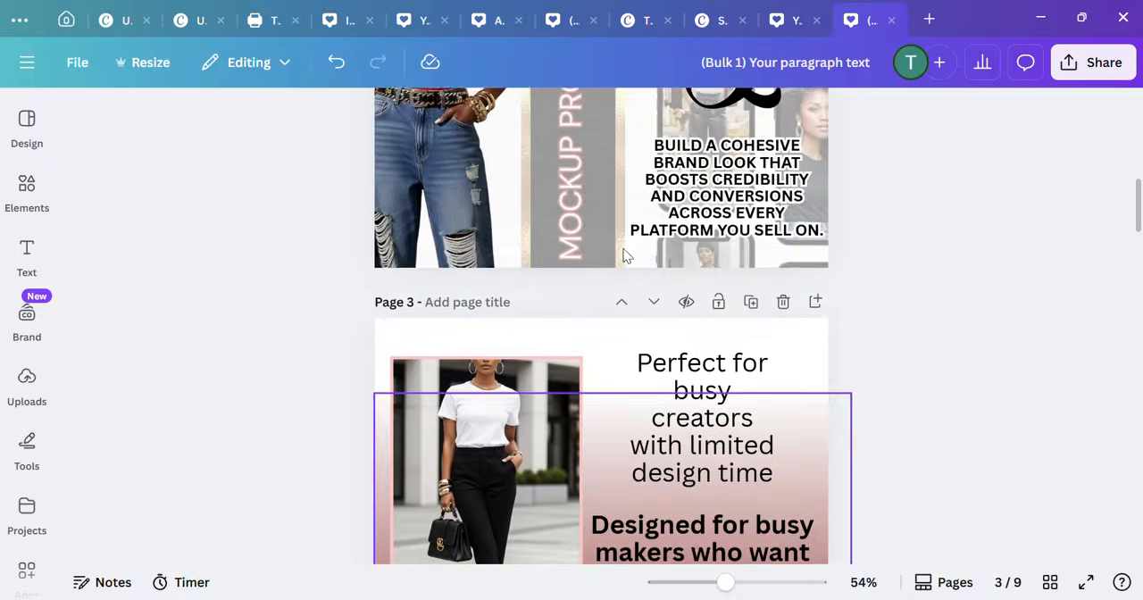
pyautogui.scroll(2, 626, 257)
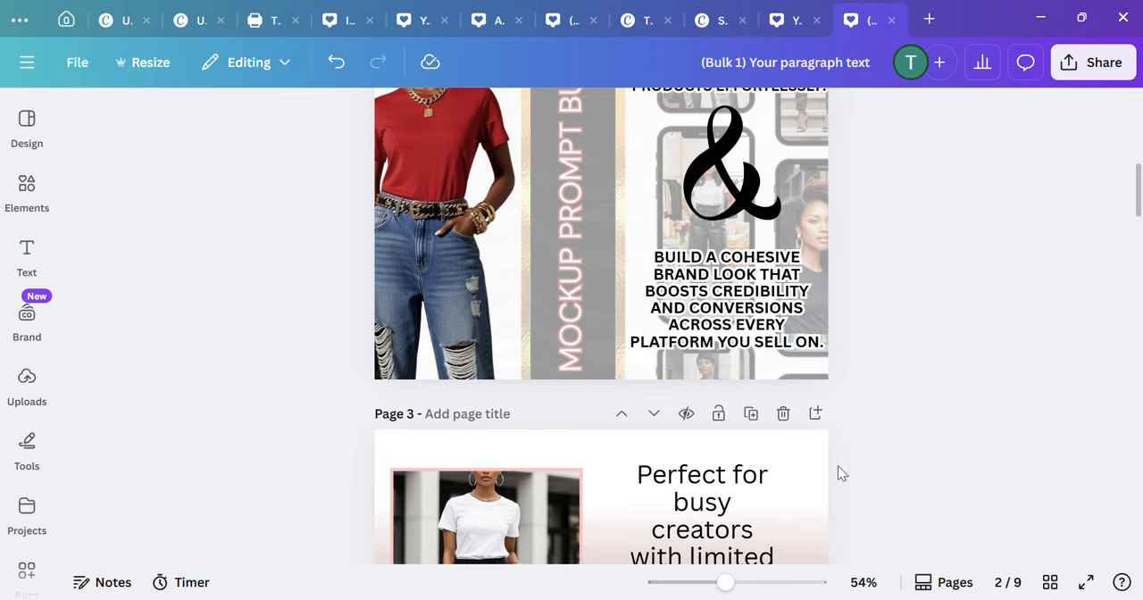
pyautogui.scroll(3, 899, 449)
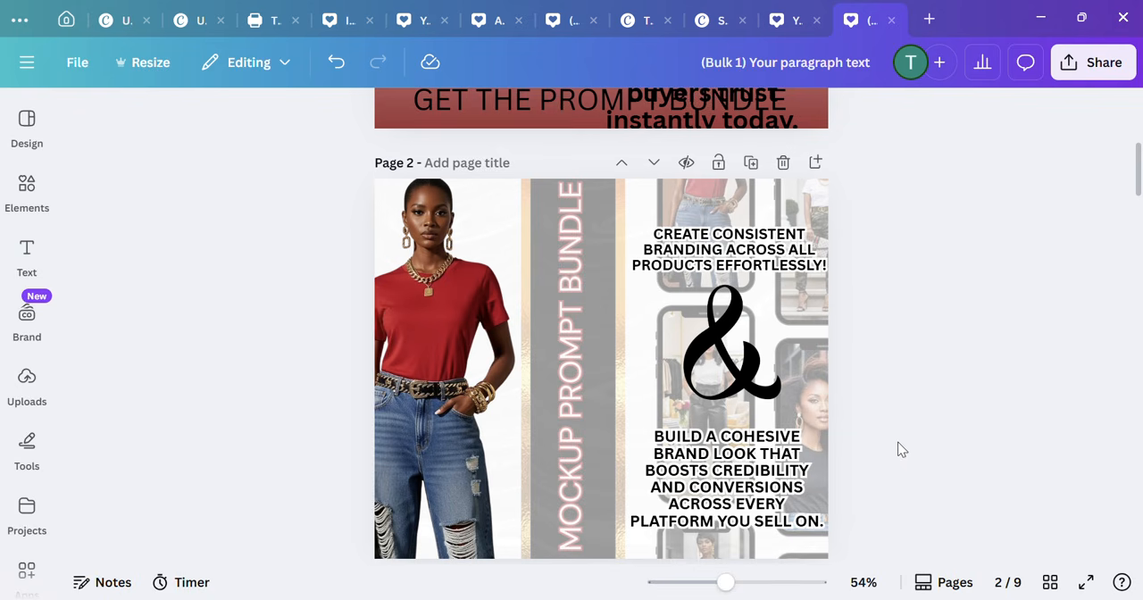
pyautogui.scroll(-2, 900, 424)
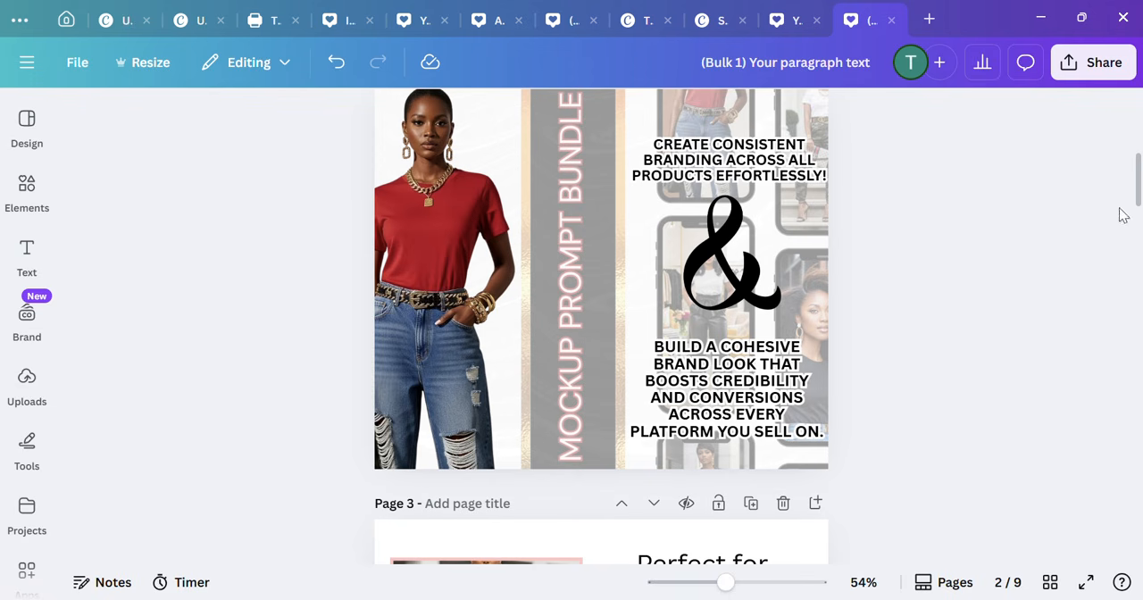
pyautogui.scroll(-5, 668, 338)
pyautogui.scroll(-20, 668, 338)
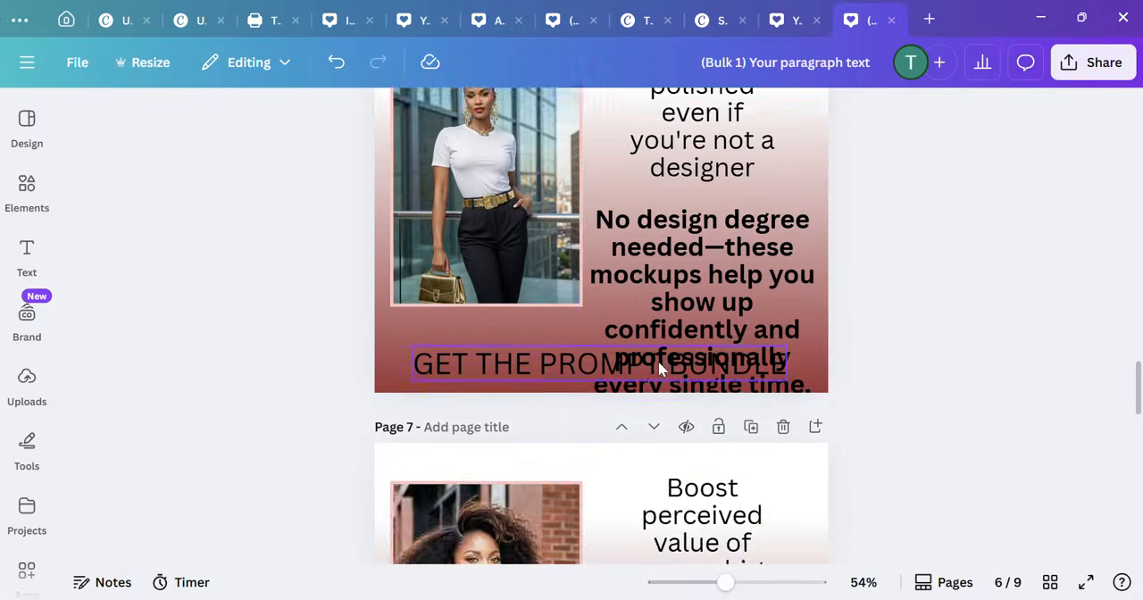
pyautogui.scroll(15, 650, 382)
pyautogui.scroll(20, 640, 408)
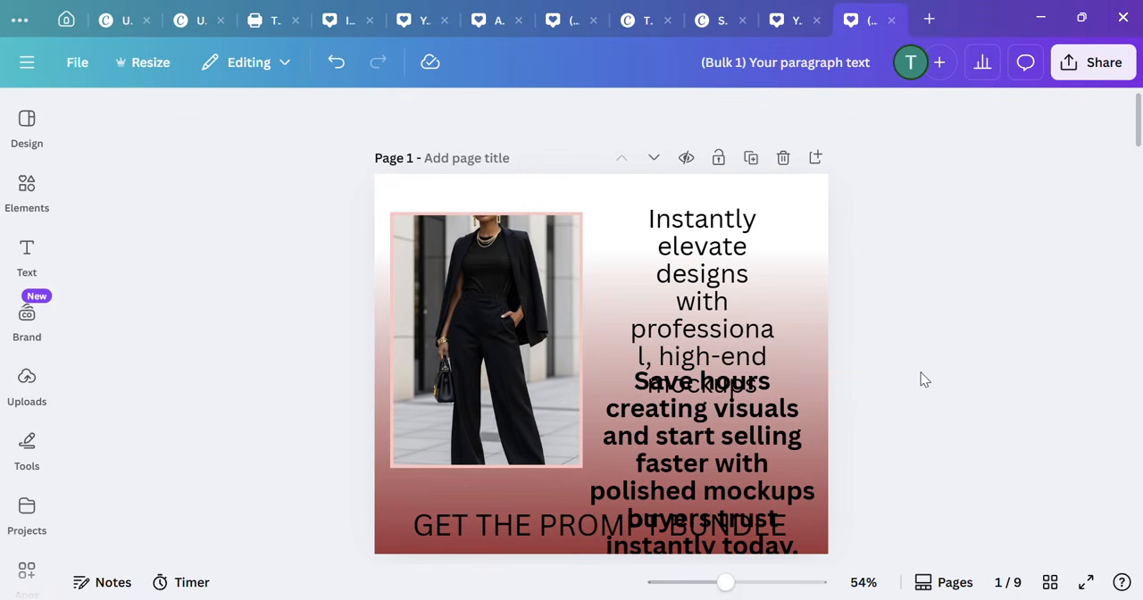
pyautogui.scroll(-7, 905, 384)
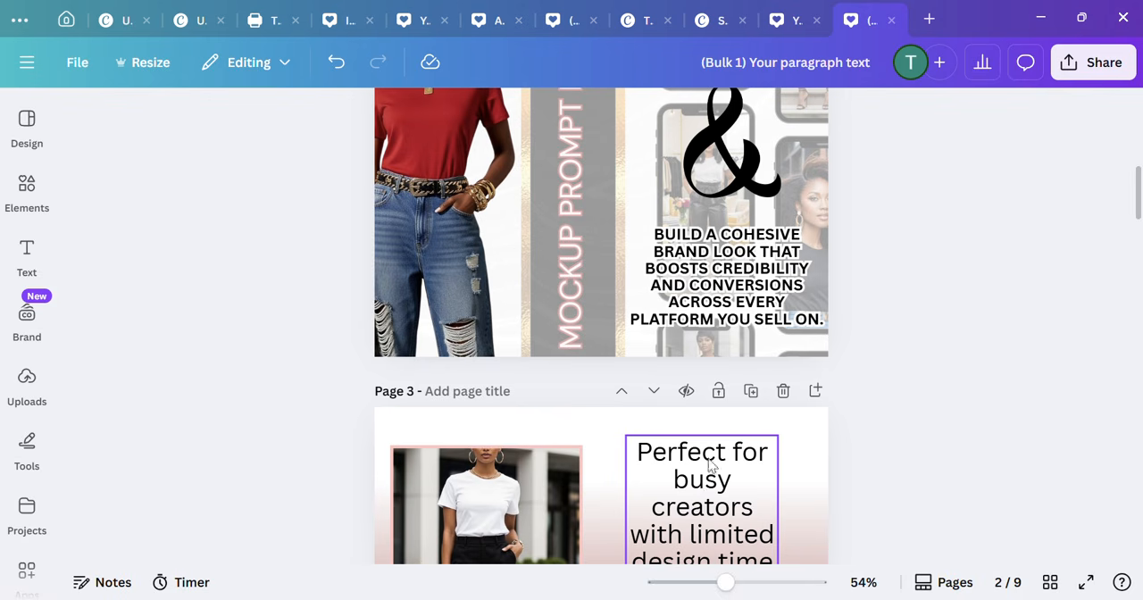
pyautogui.scroll(3, 899, 238)
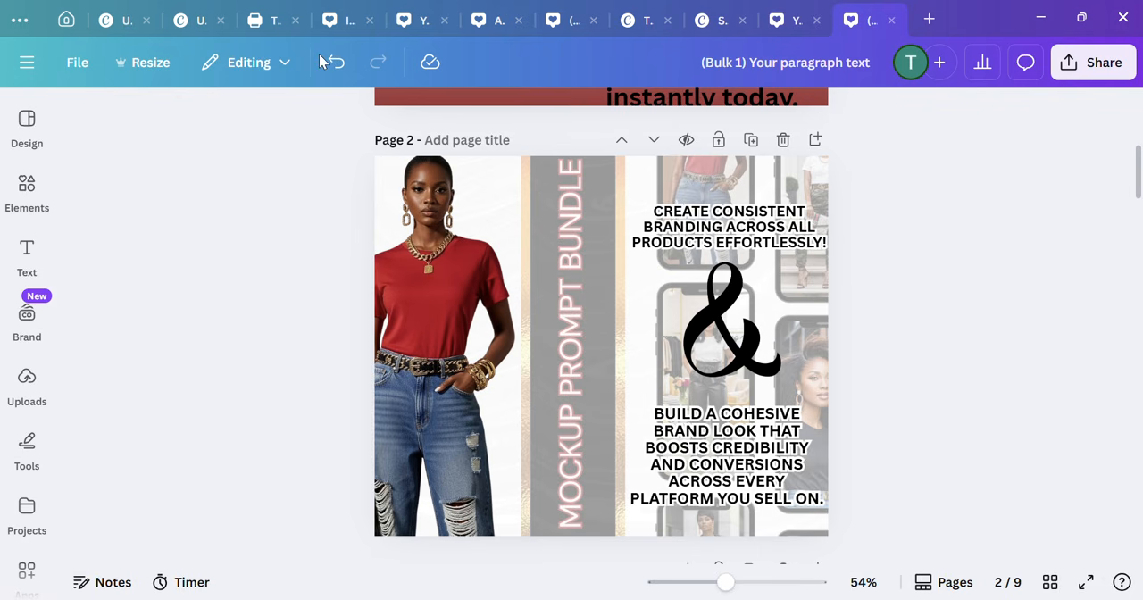
# Step: Switch to the "THE MOCKUP PROMPT BUNDLE FOR STAN" design and look through its mockup images down to the written prompt pages
pyautogui.click(270, 23)
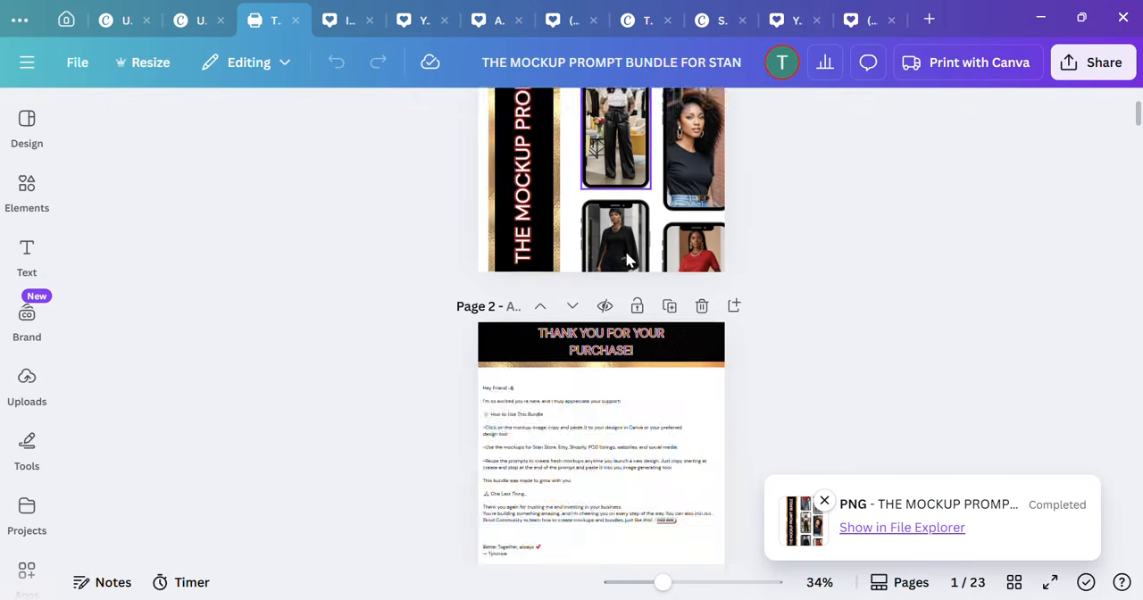
pyautogui.scroll(-15, 627, 259)
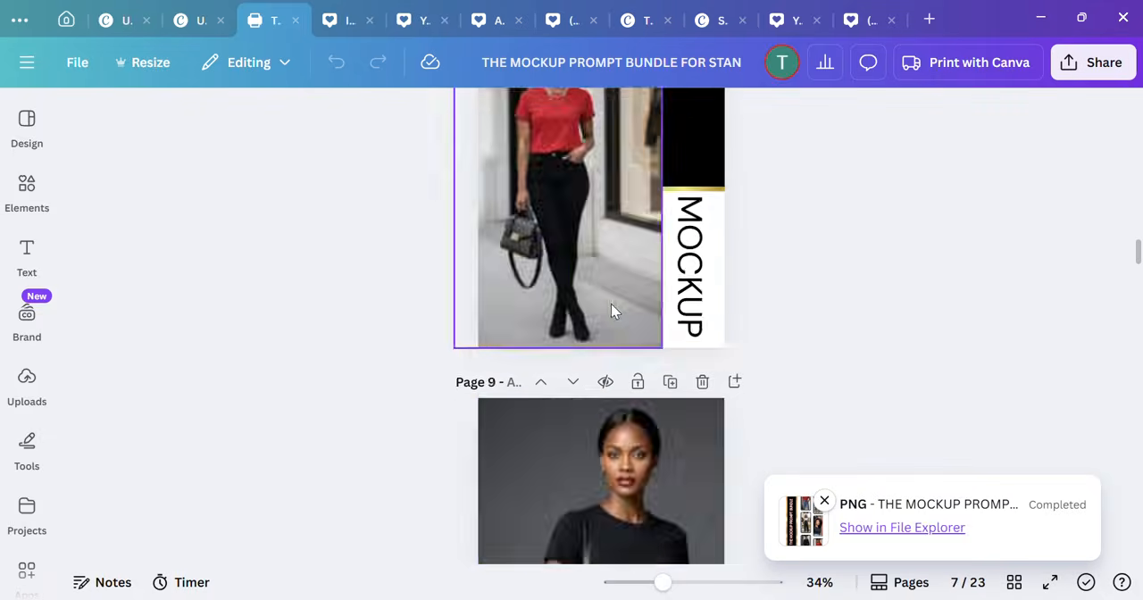
pyautogui.scroll(-15, 611, 311)
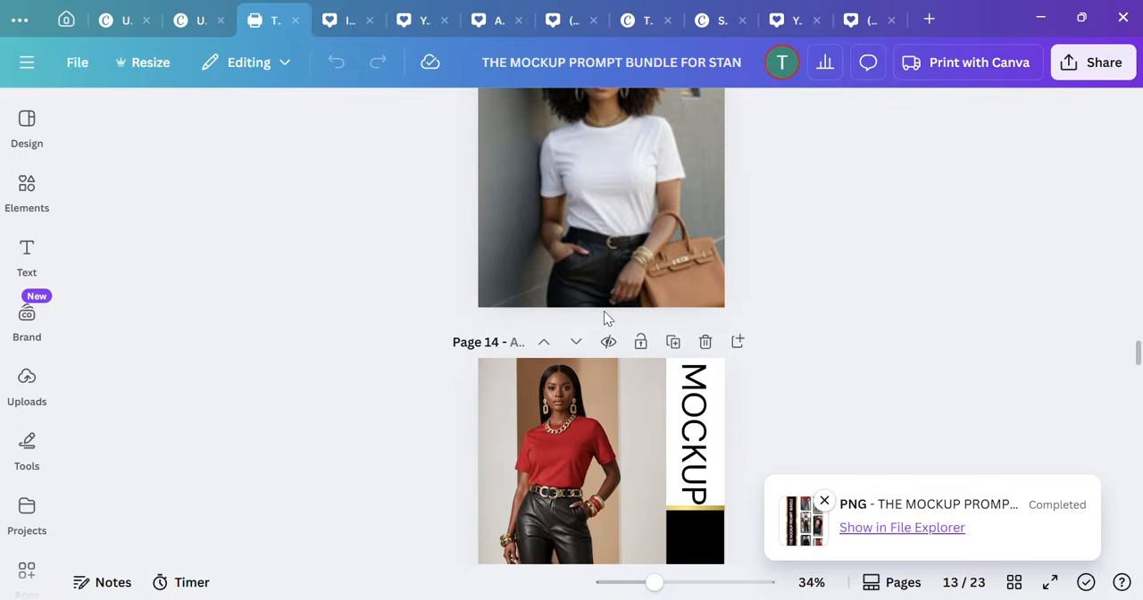
pyautogui.scroll(-5, 602, 314)
pyautogui.scroll(2, 600, 308)
pyautogui.scroll(-5, 597, 317)
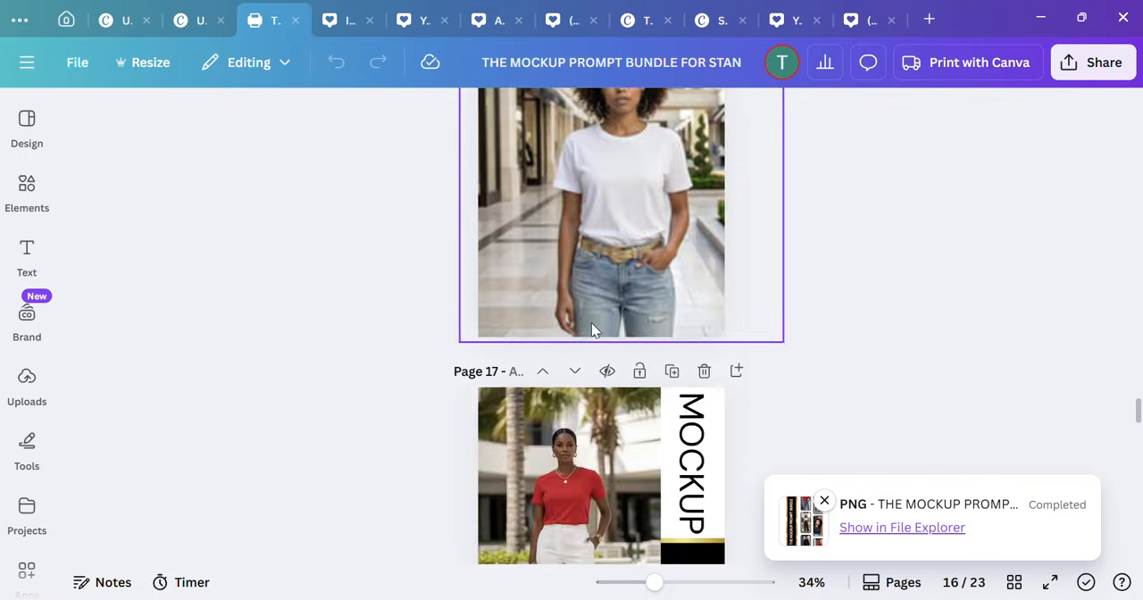
pyautogui.scroll(-12, 591, 323)
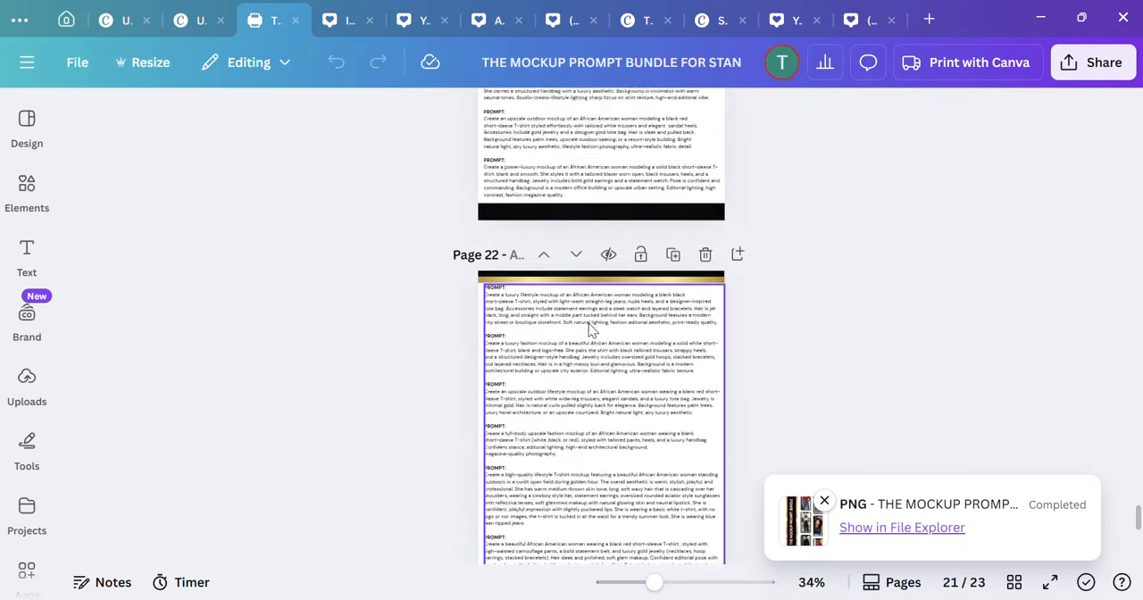
pyautogui.scroll(-2, 589, 329)
# Step: Look back through the bundle's mockup pages up to the thank-you page and the cover on page 1
pyautogui.scroll(9, 587, 322)
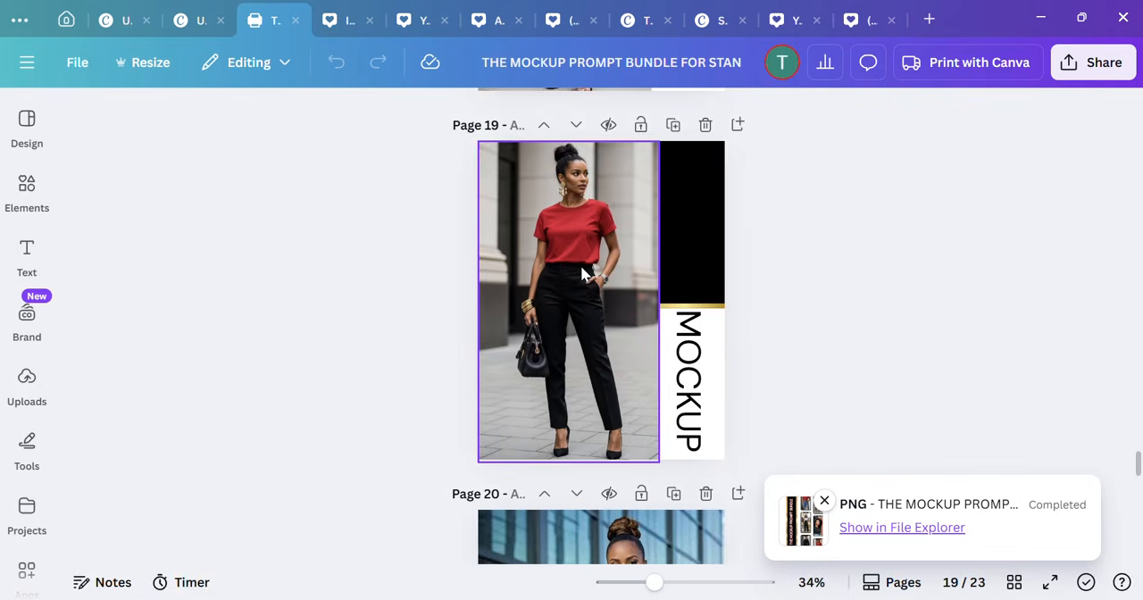
pyautogui.scroll(7, 581, 274)
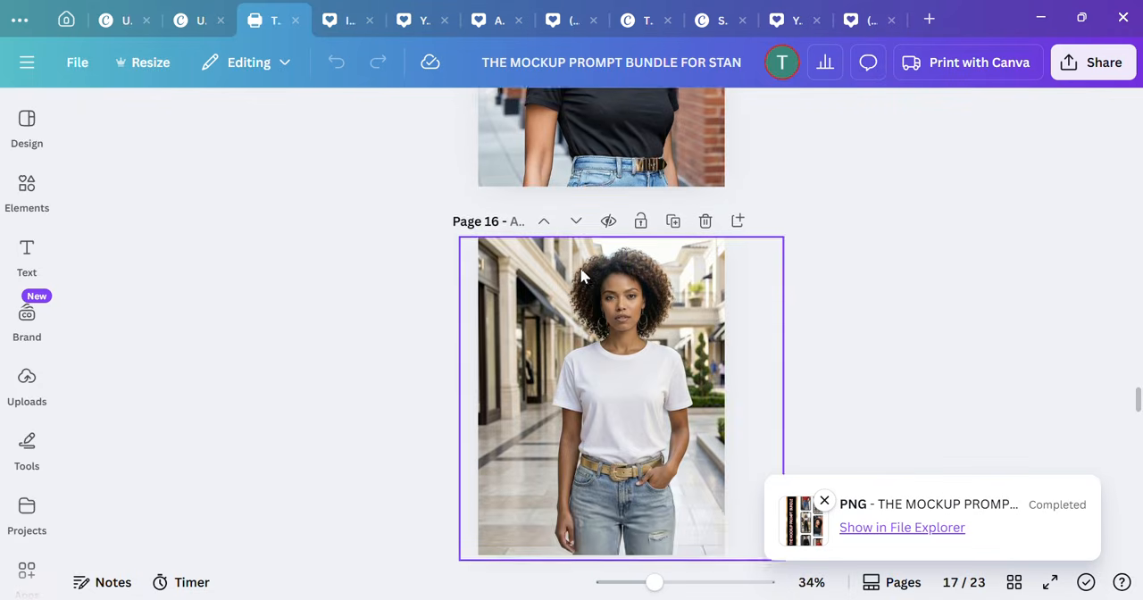
pyautogui.scroll(10, 581, 277)
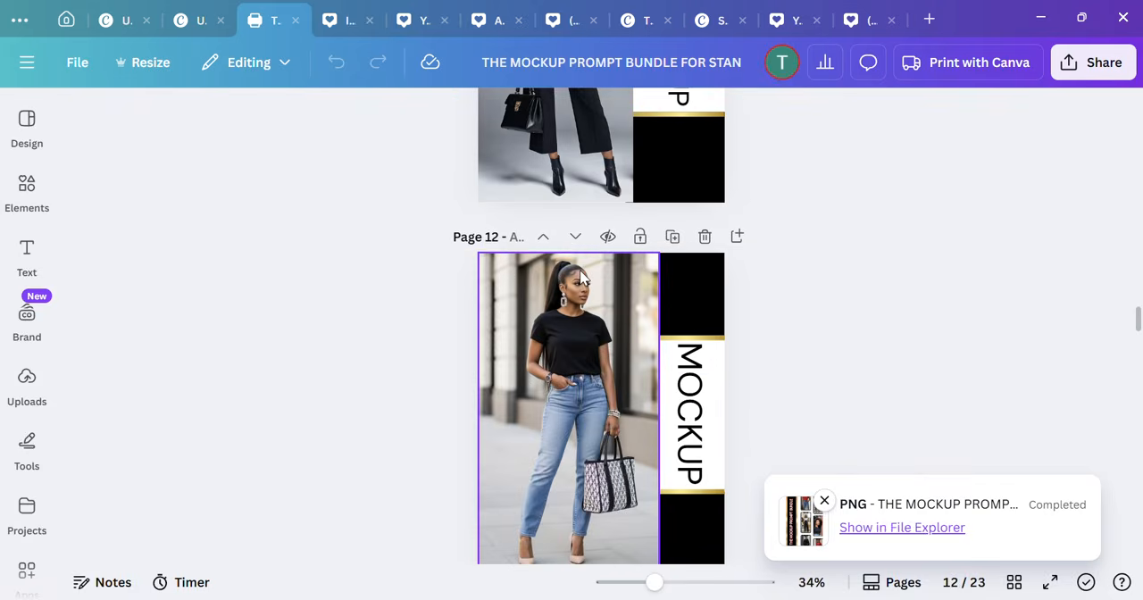
pyautogui.scroll(10, 581, 278)
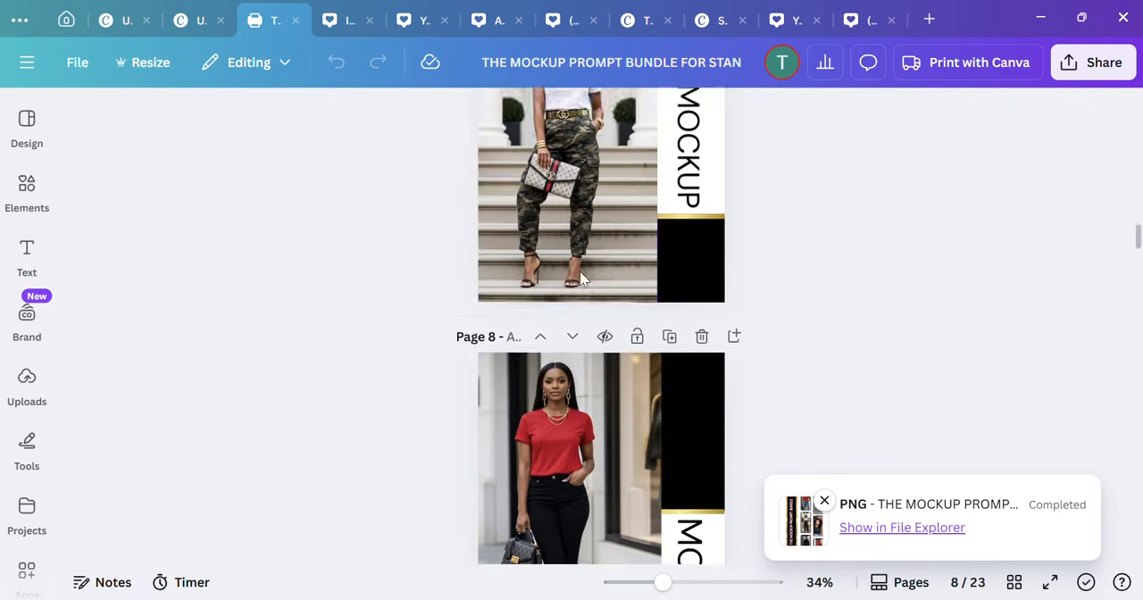
pyautogui.scroll(10, 581, 279)
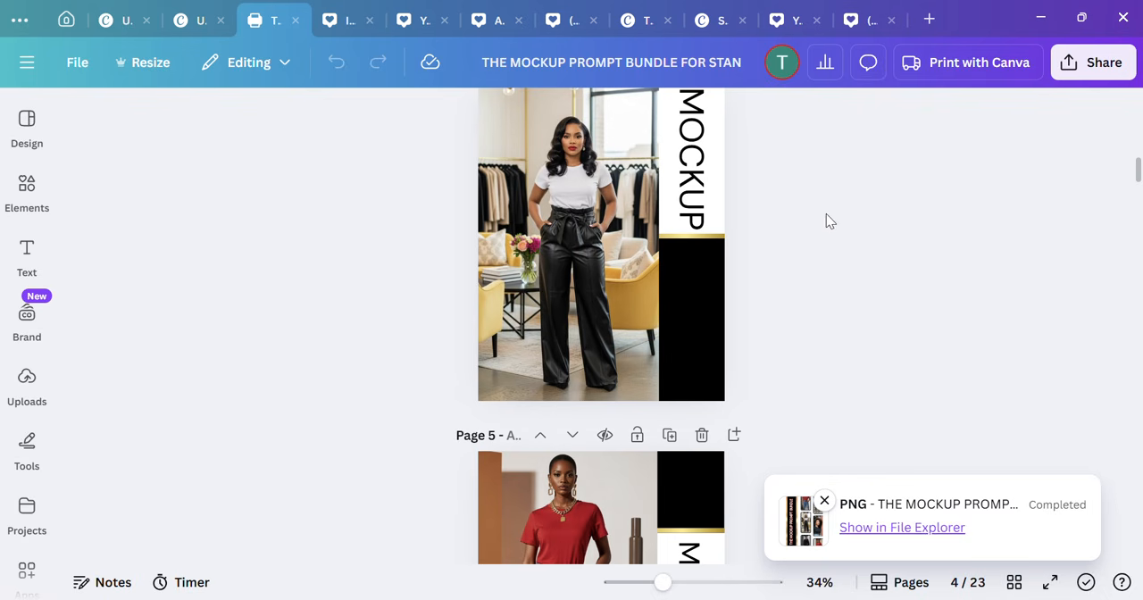
pyautogui.scroll(10, 825, 221)
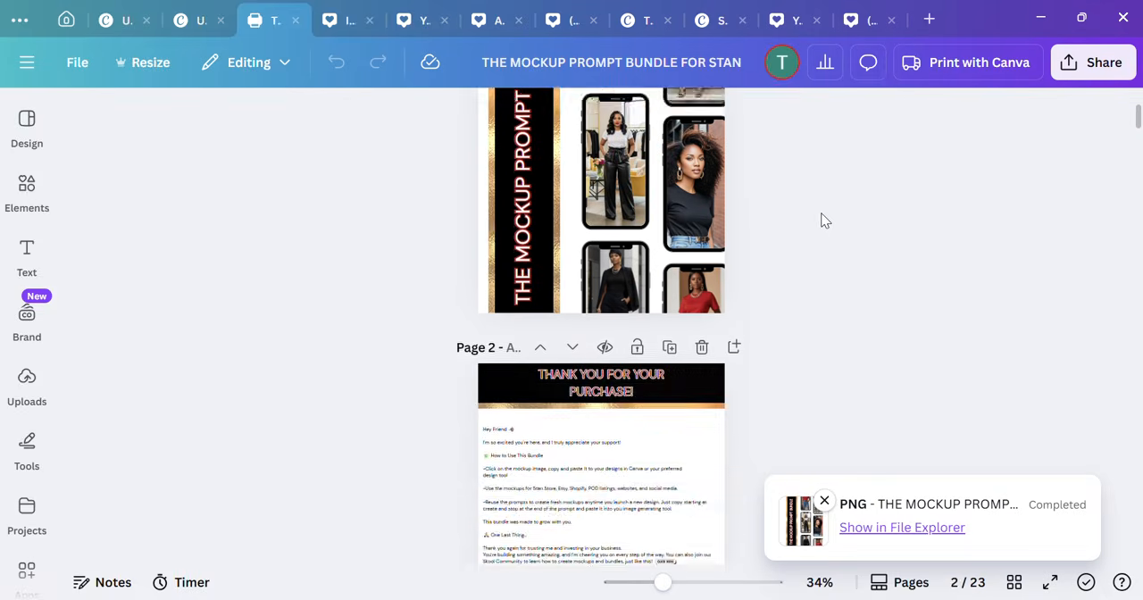
pyautogui.scroll(2, 826, 220)
pyautogui.scroll(-3, 825, 221)
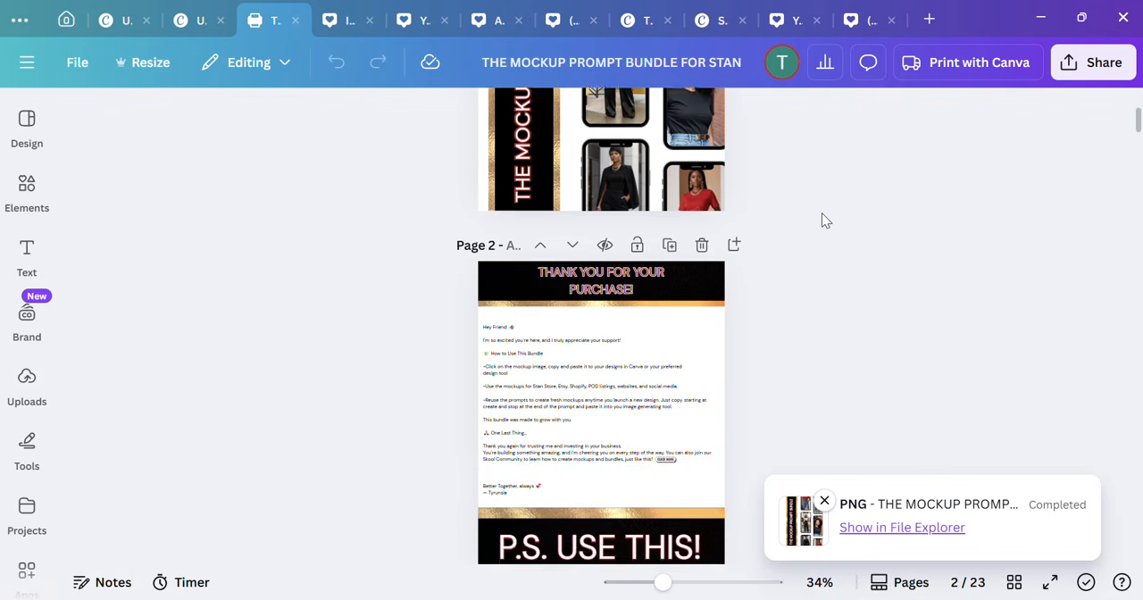
pyautogui.scroll(4, 826, 221)
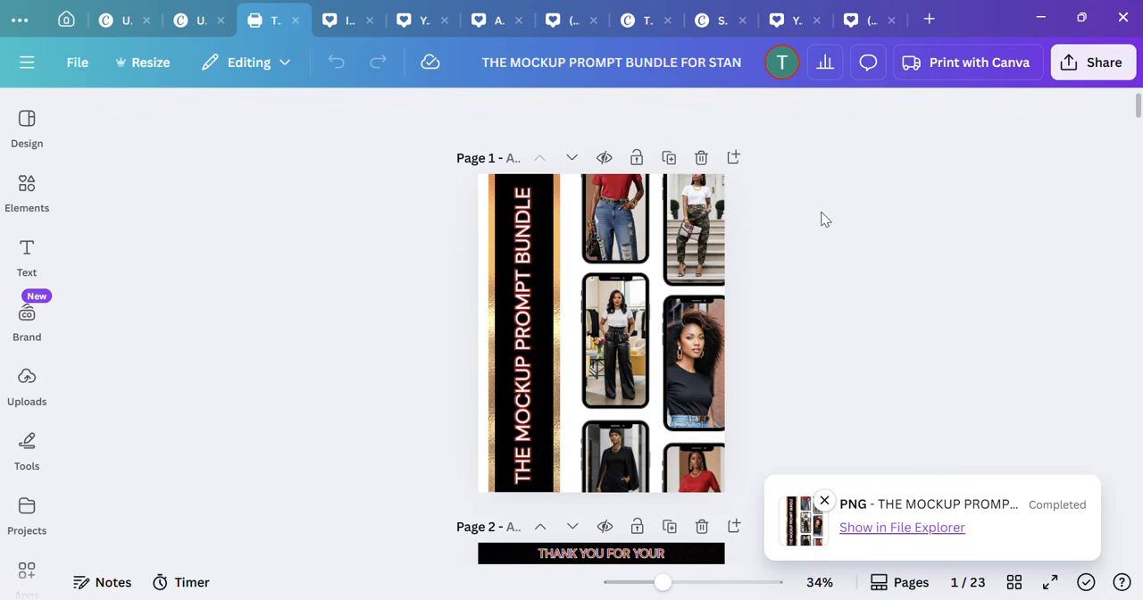